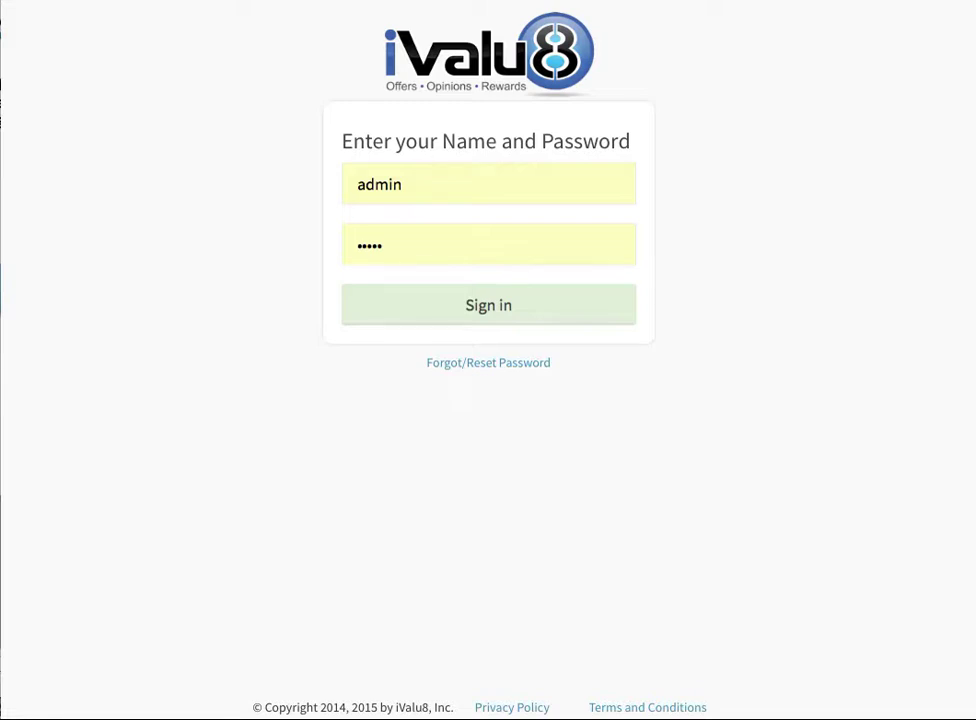
# - Sign in with the demo account username and password, declining Safari's offer to save the password
pyautogui.click(405, 185)
pyautogui.moveTo(405, 185); pyautogui.dragTo(333, 183)
pyautogui.write('D')
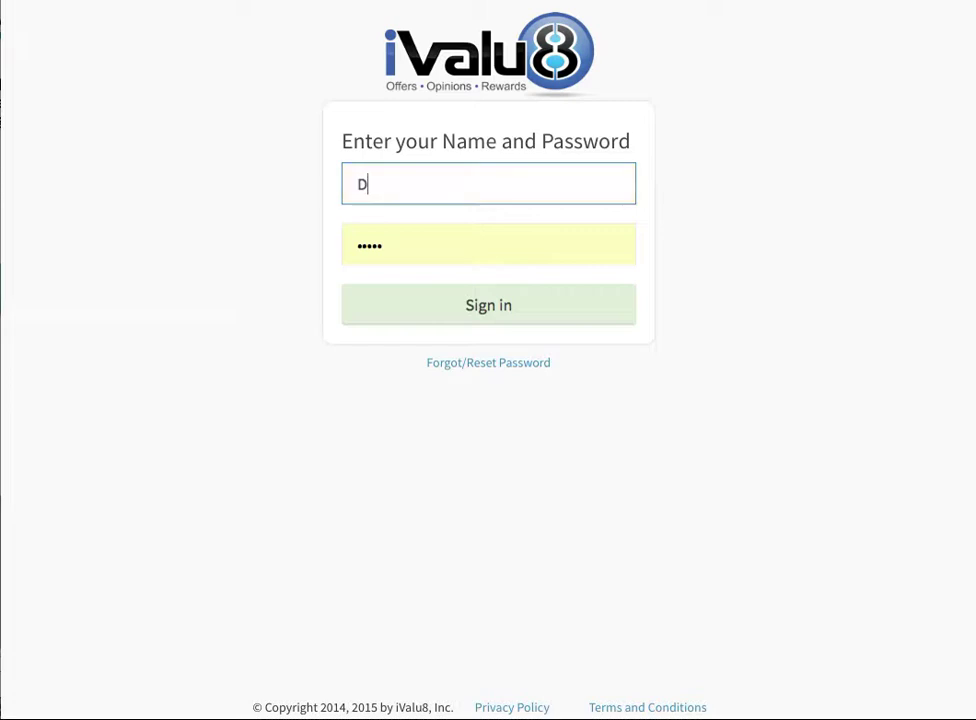
pyautogui.write('emotest')
pyautogui.press('Tab')
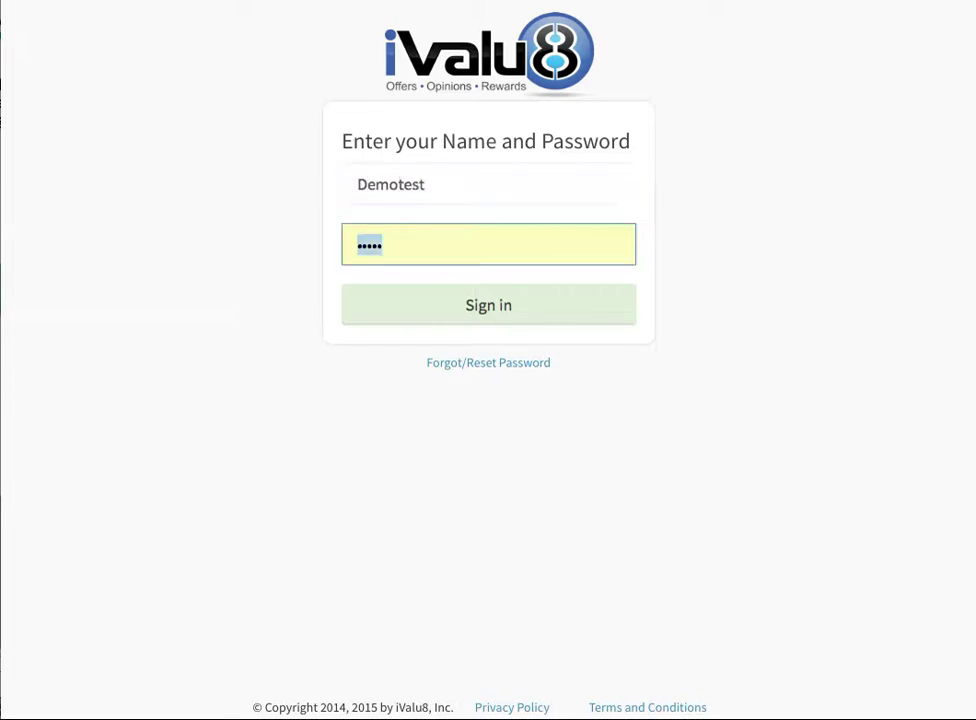
pyautogui.write('••••')
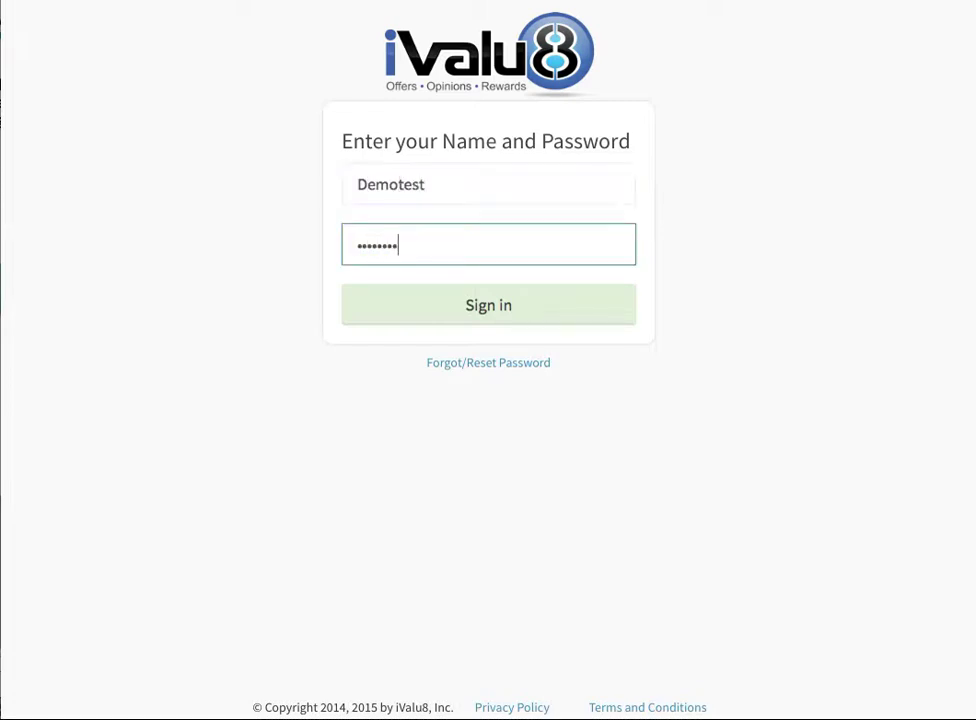
pyautogui.click(479, 316)
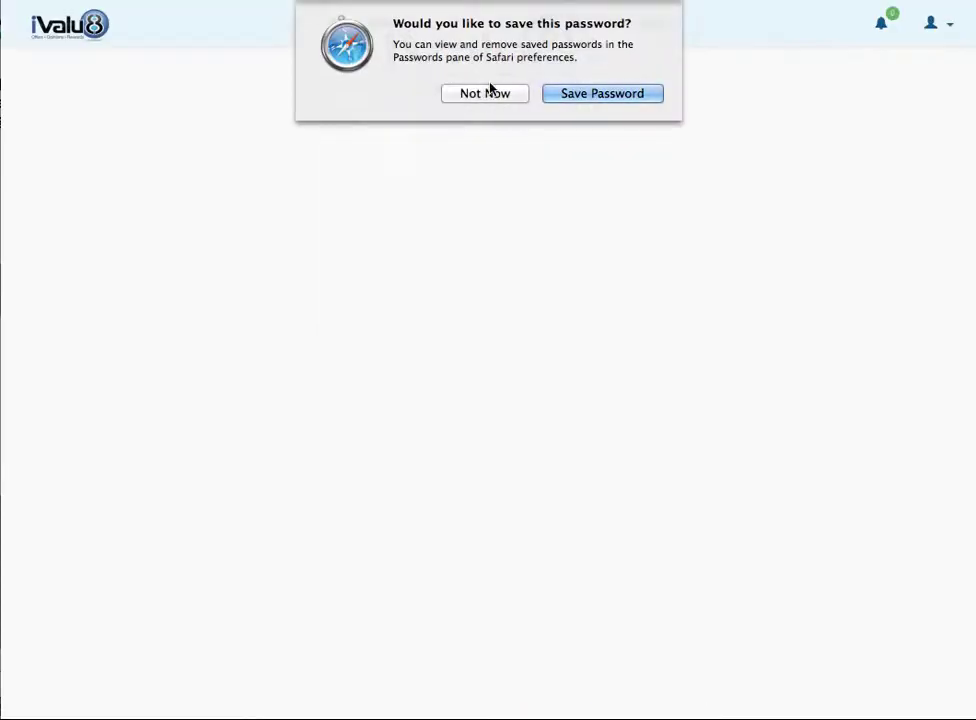
pyautogui.click(509, 98)
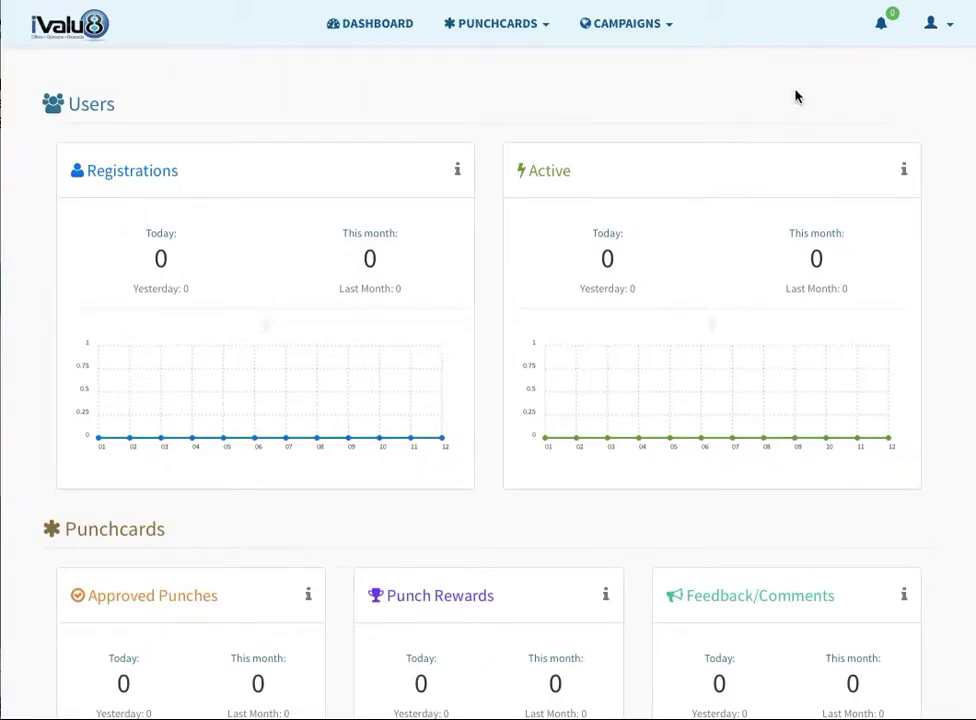
# - Go to Campaign Builder from the Campaigns menu
pyautogui.scroll(-3, 730, 157)
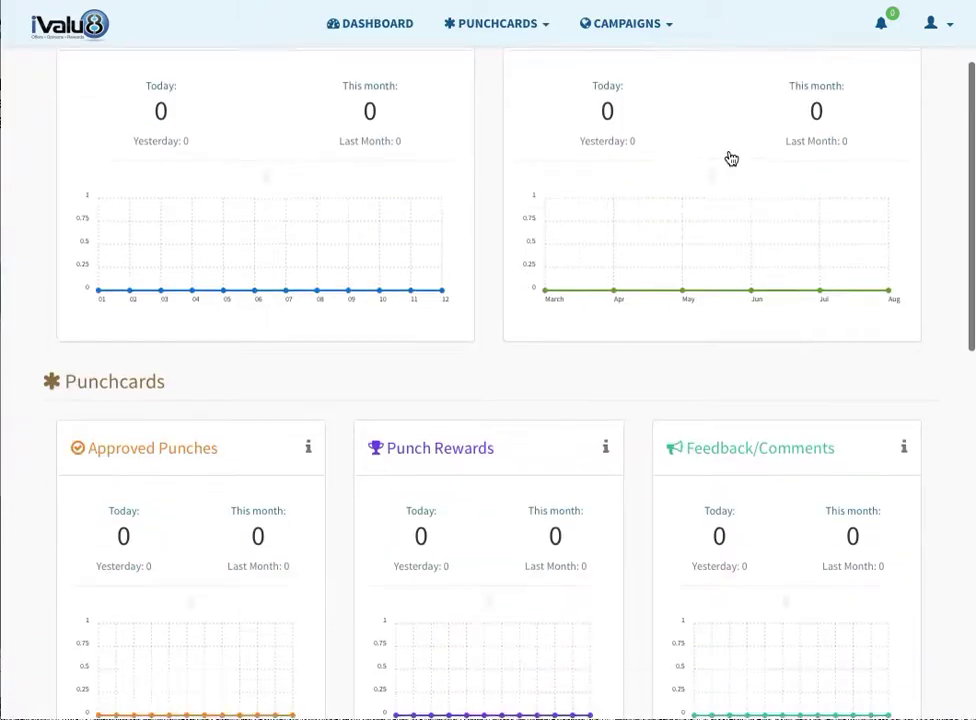
pyautogui.scroll(3, 731, 159)
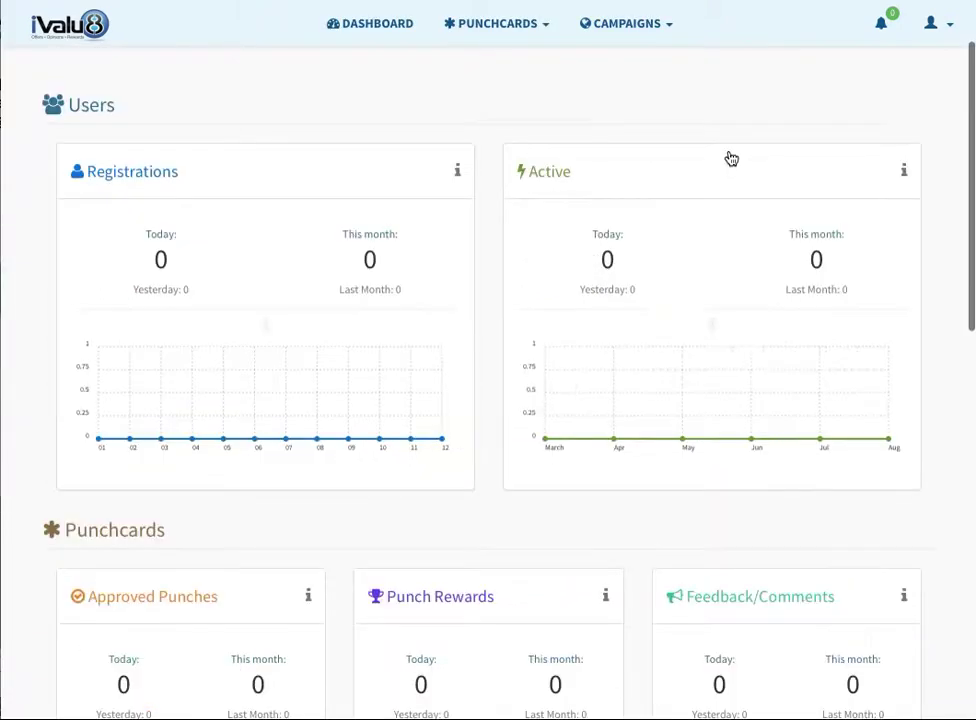
pyautogui.click(637, 30)
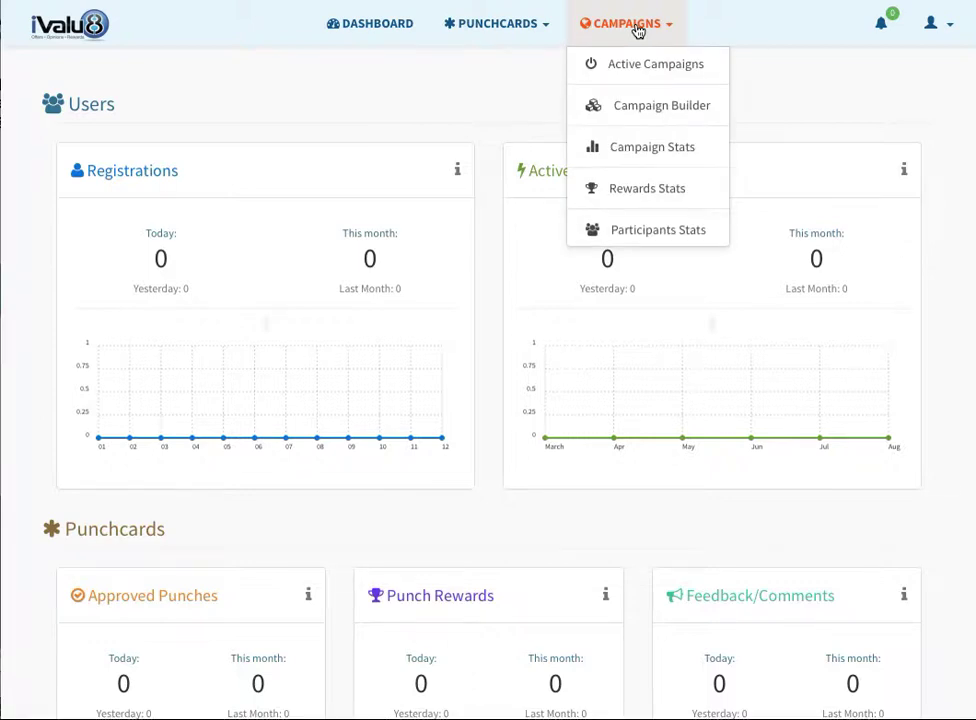
pyautogui.click(639, 107)
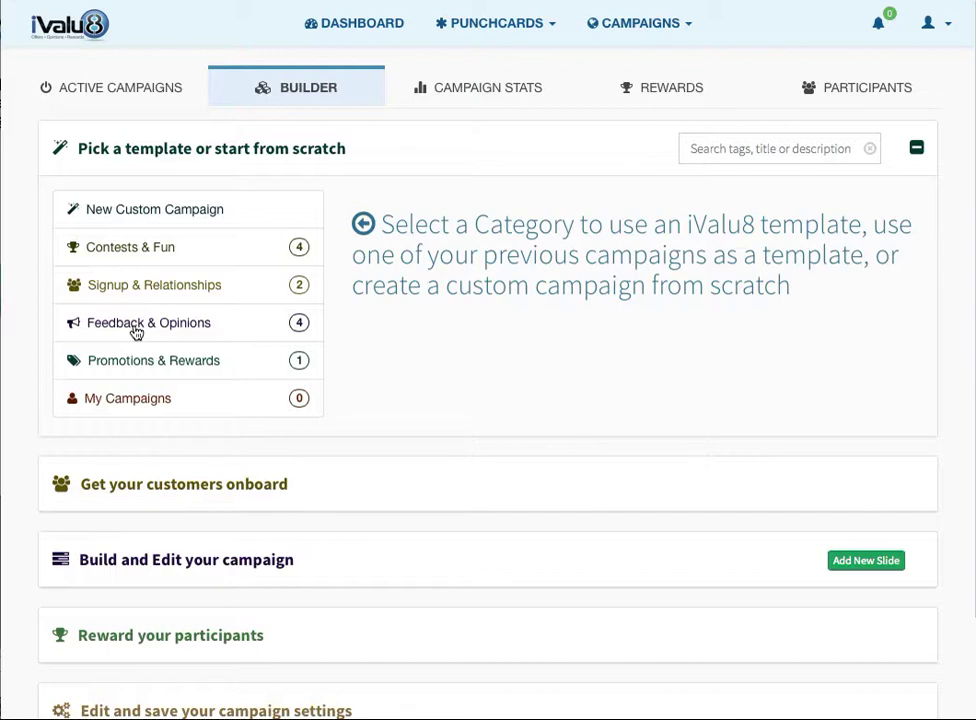
# - Load the 589 Rate Two plus Vote on an Image template from the Feedback & Opinions category
pyautogui.click(136, 333)
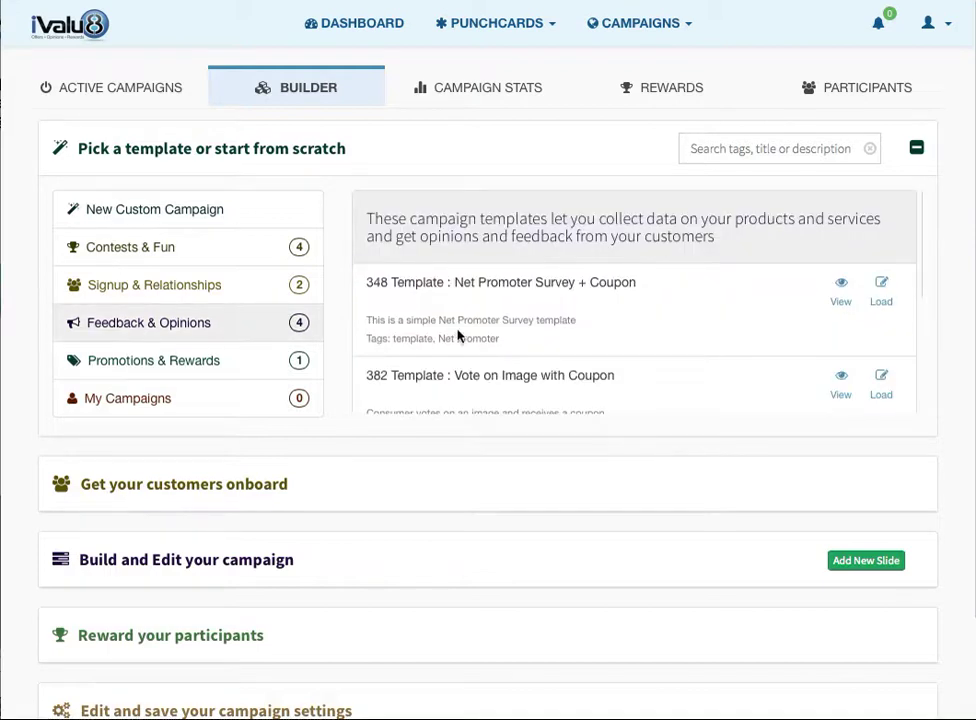
pyautogui.scroll(-1, 491, 336)
pyautogui.scroll(-2, 491, 336)
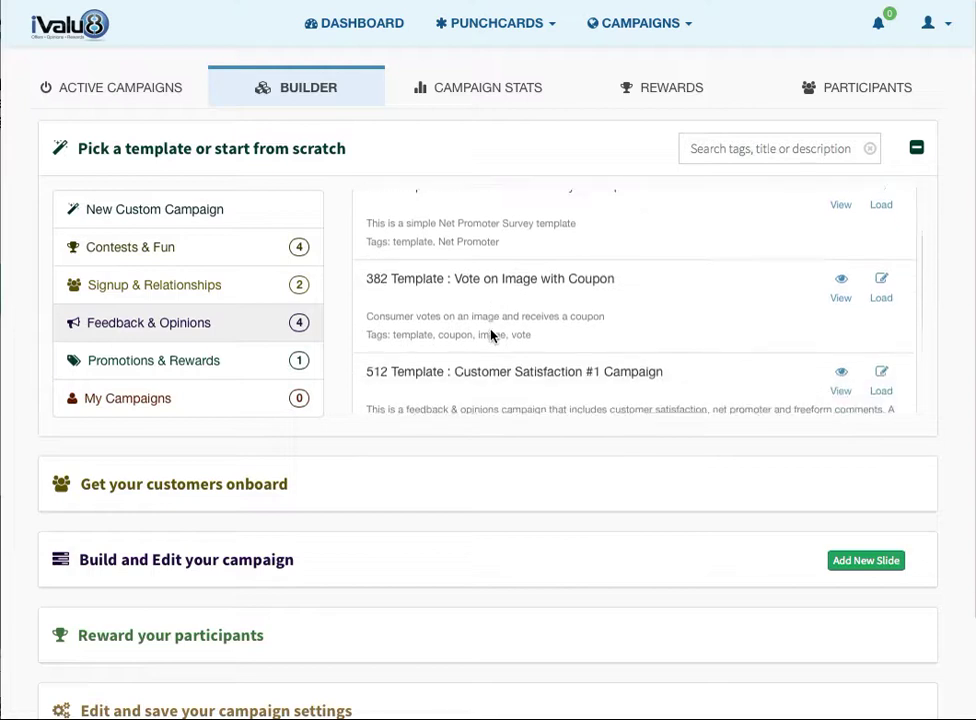
pyautogui.scroll(-2, 491, 336)
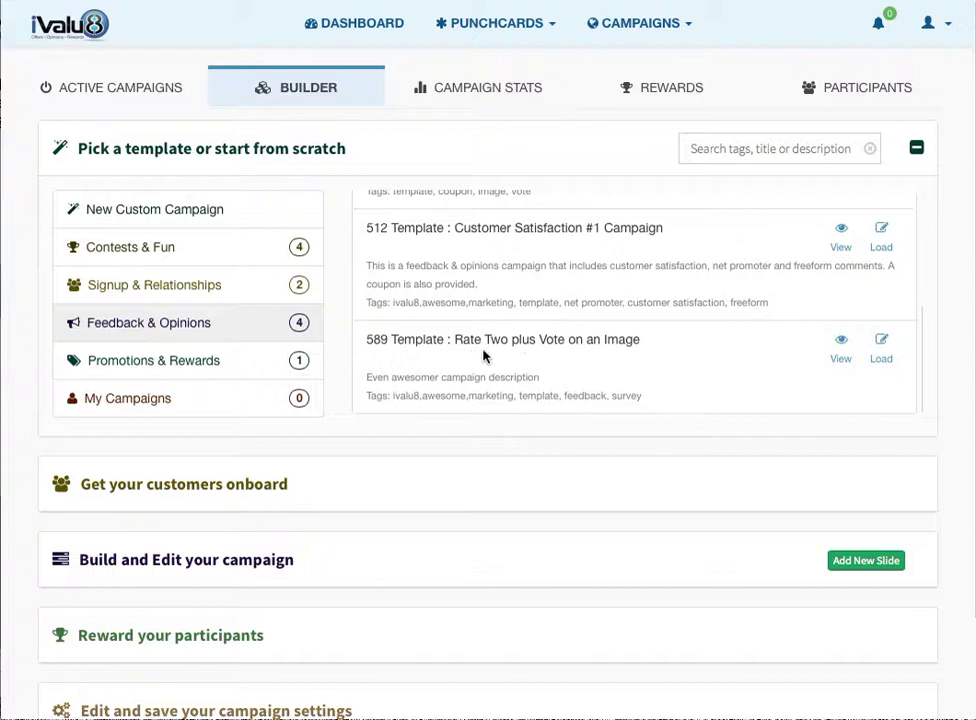
pyautogui.click(881, 362)
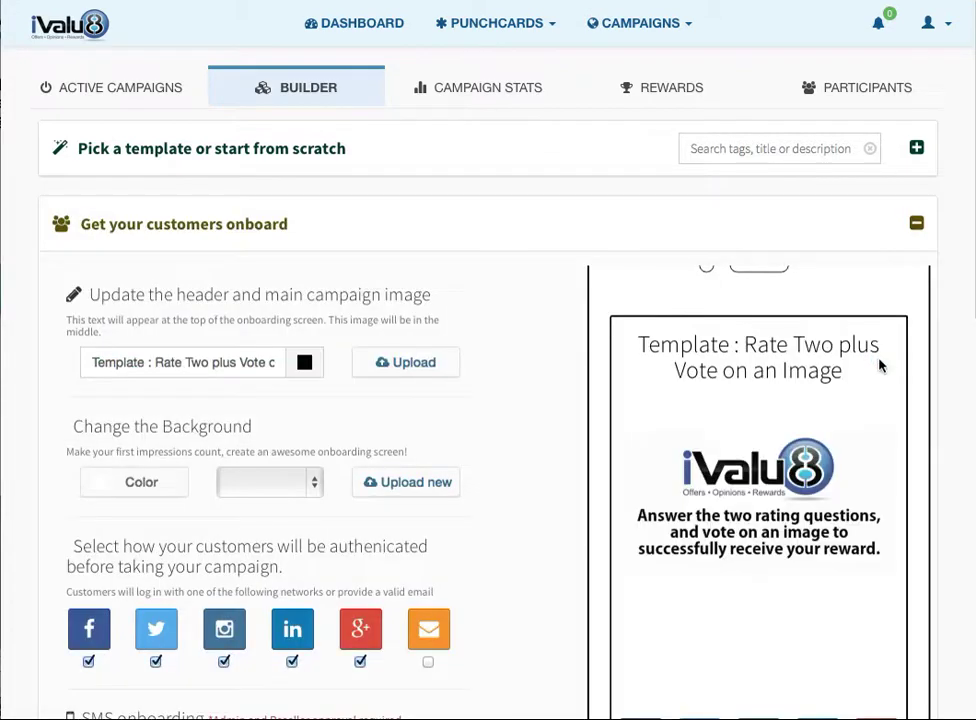
# - Replace the onboarding header text with 'Rapid Car Rental Rate and Reward'
pyautogui.scroll(-1, 881, 365)
pyautogui.scroll(-2, 879, 365)
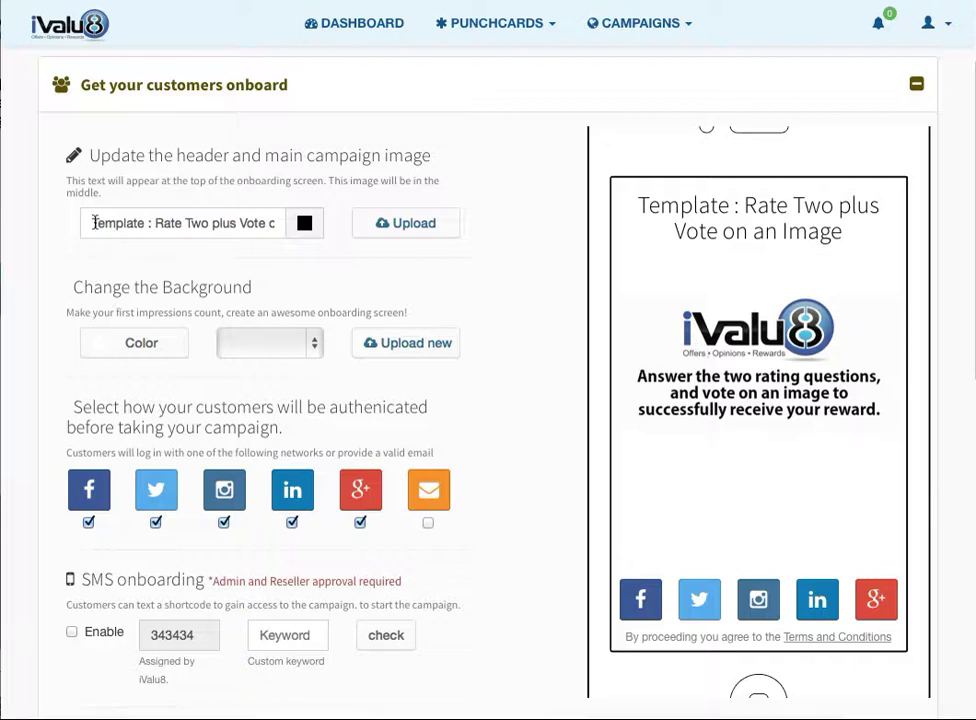
pyautogui.moveTo(93, 222); pyautogui.dragTo(289, 222)
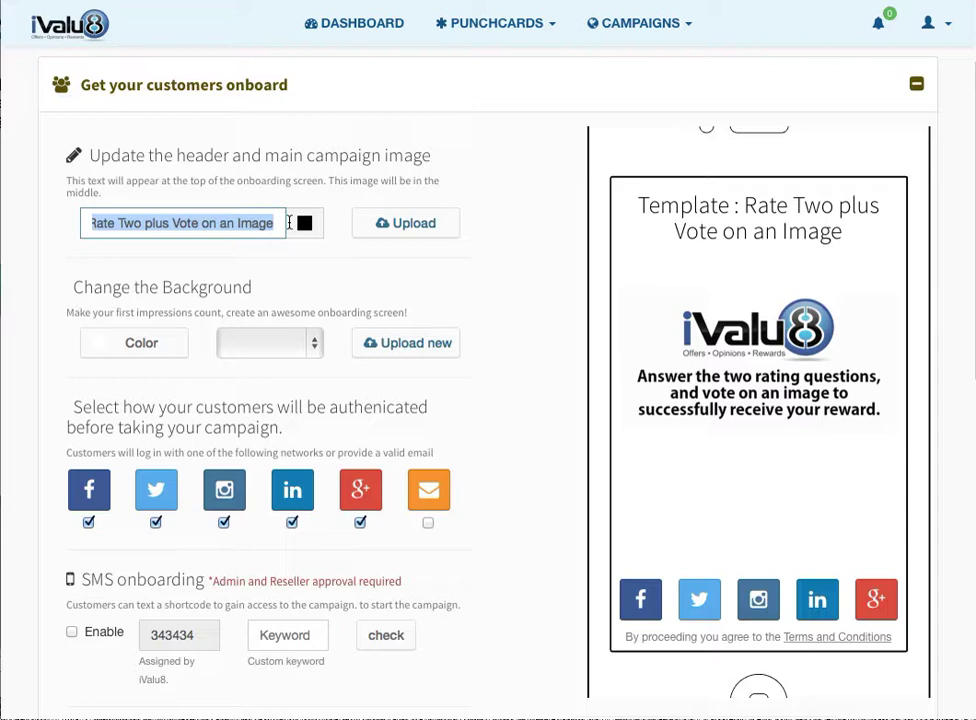
pyautogui.write('Radpi')
pyautogui.press('BackSpace')
pyautogui.press('BackSpace')
pyautogui.write('id C')
pyautogui.press('BackSpace')
pyautogui.press('BackSpace')
pyautogui.press('BackSpace')
pyautogui.press('BackSpace')
pyautogui.press('BackSpace')
pyautogui.write('pid ')
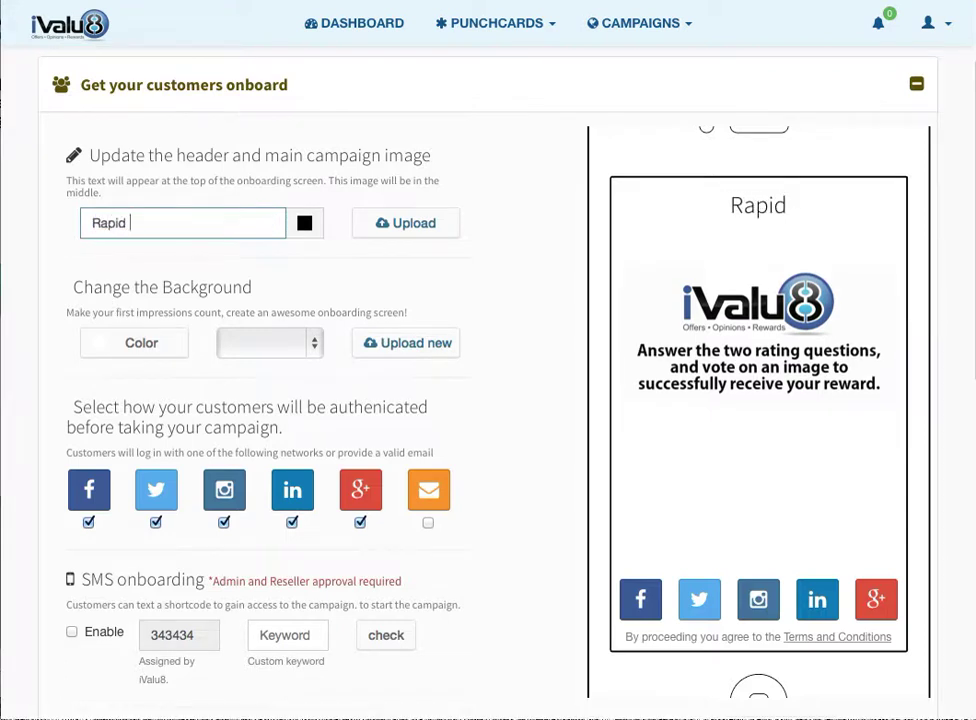
pyautogui.write('Car Re')
pyautogui.press('BackSpace')
pyautogui.write('Rental R')
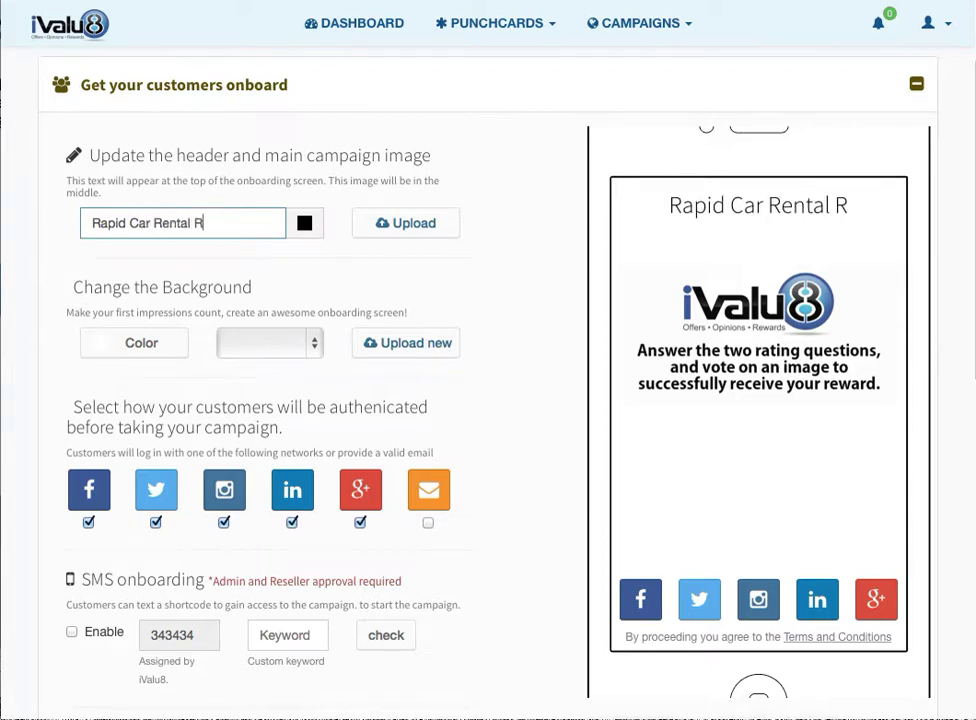
pyautogui.write('ate and Rewar')
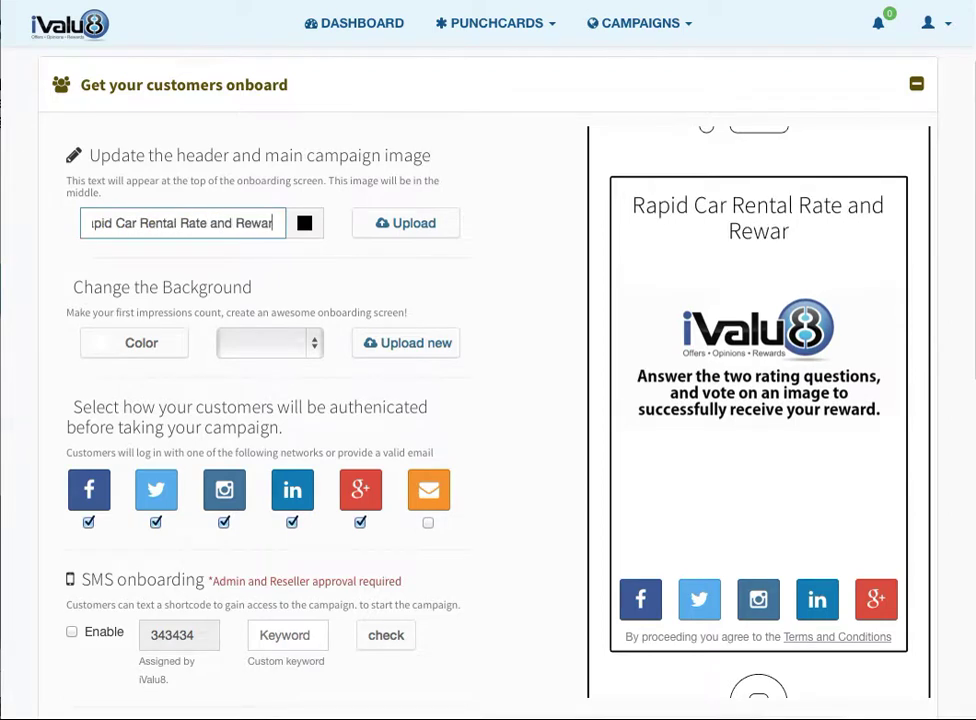
pyautogui.write('d')
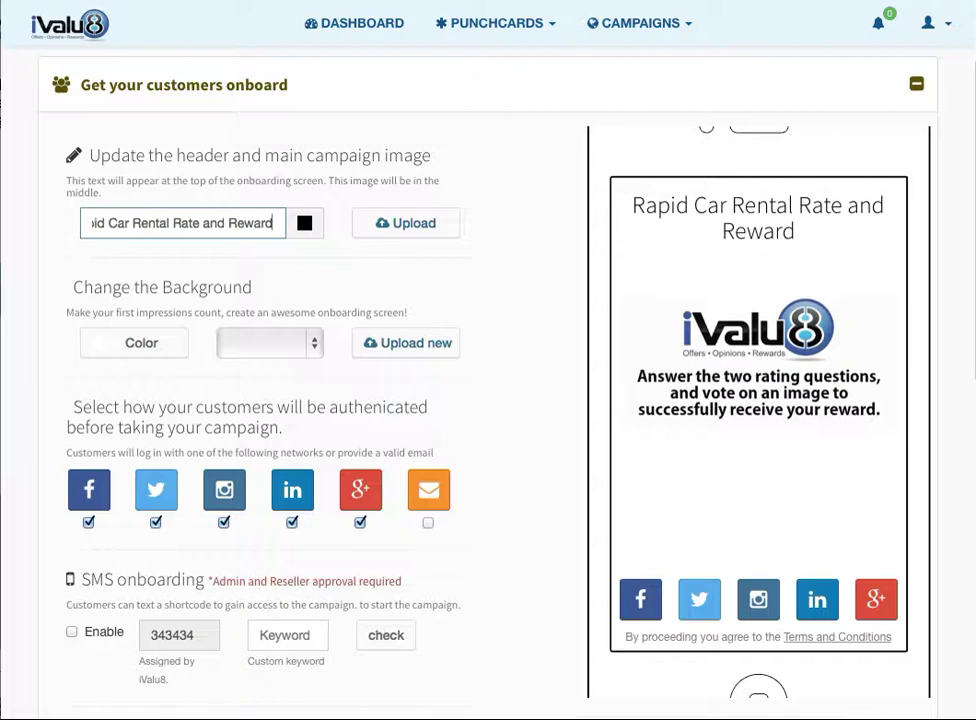
pyautogui.click(381, 234)
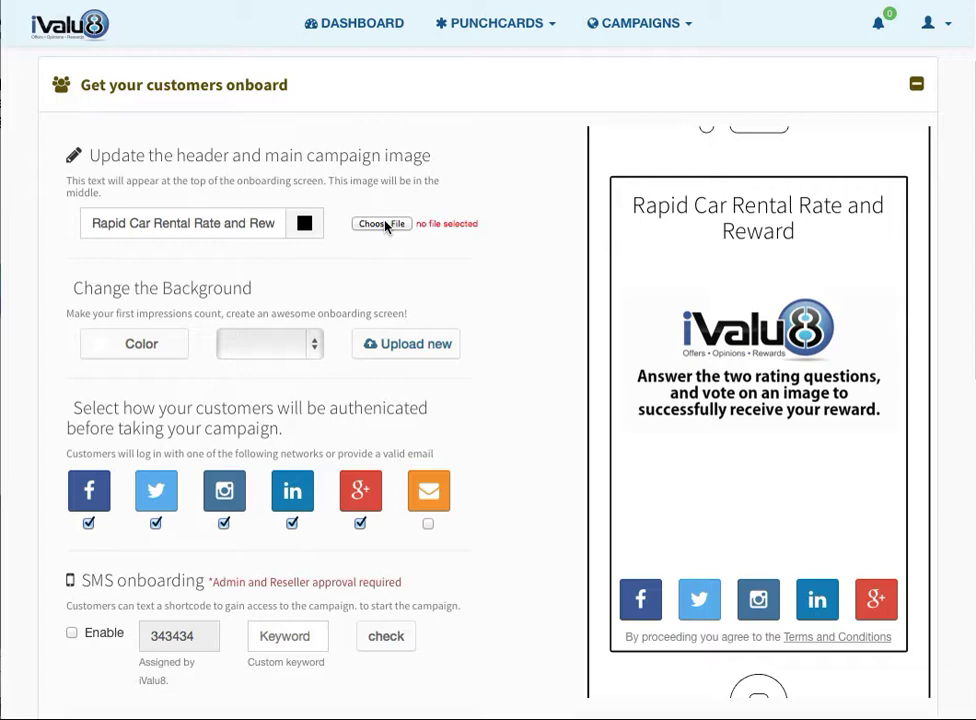
# - Upload rapid image splash page_flat.png as the onboarding screen image
pyautogui.click(384, 224)
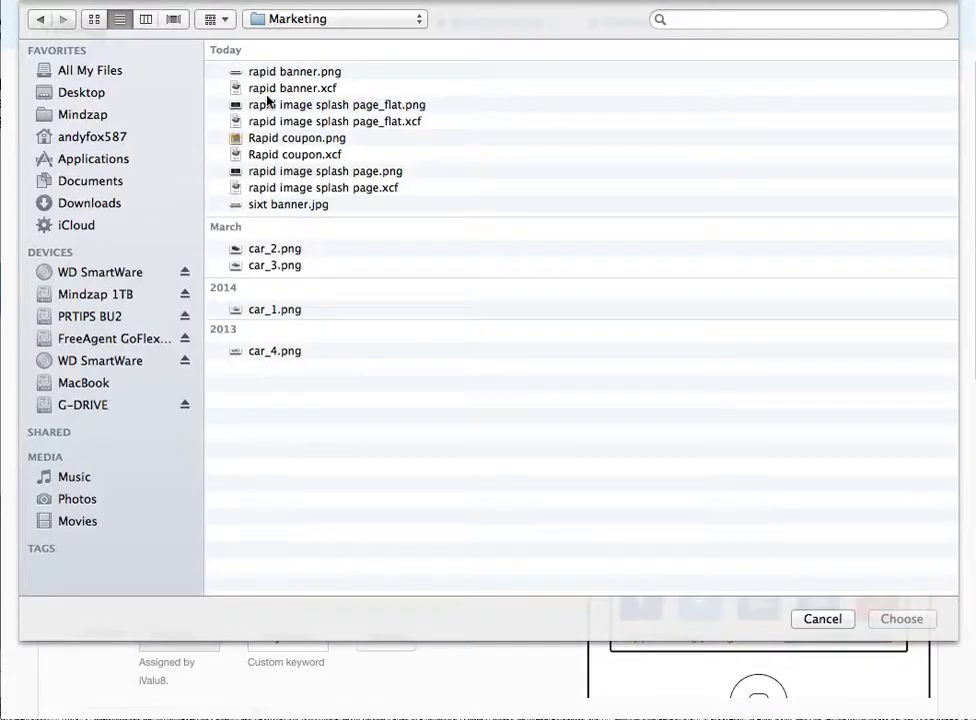
pyautogui.click(265, 105)
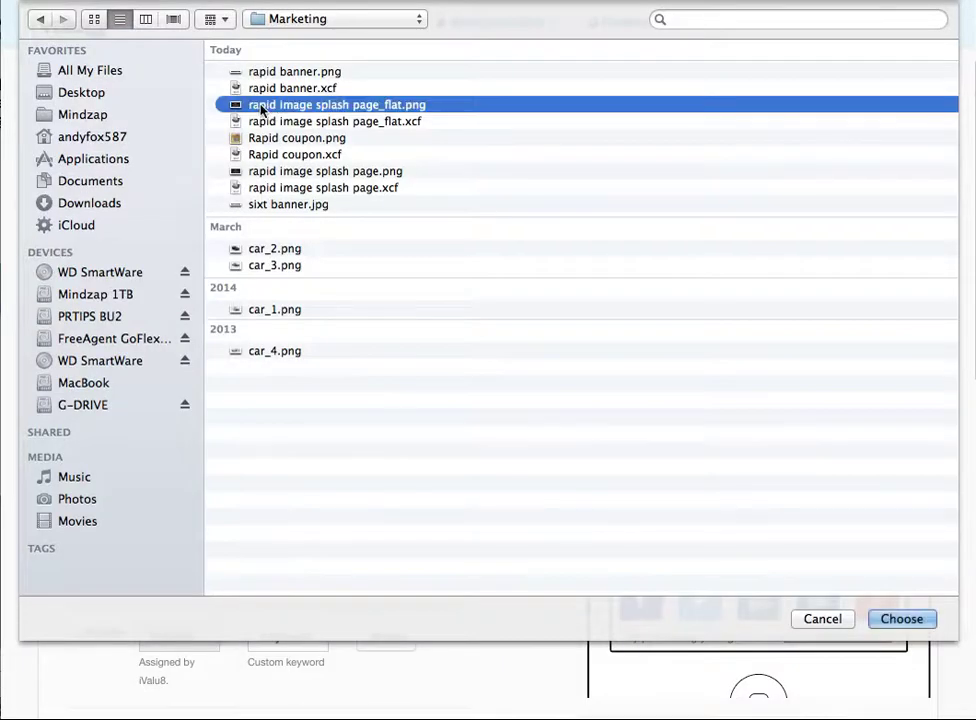
pyautogui.click(900, 618)
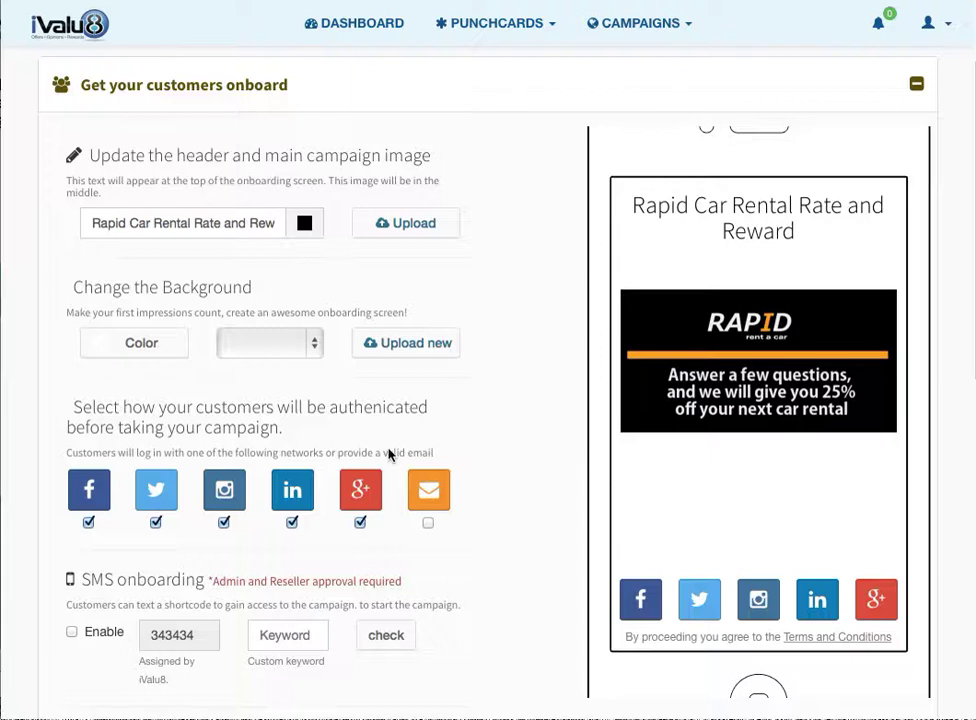
# - Set the onboarding background colour to black and the header text colour to white
pyautogui.click(128, 344)
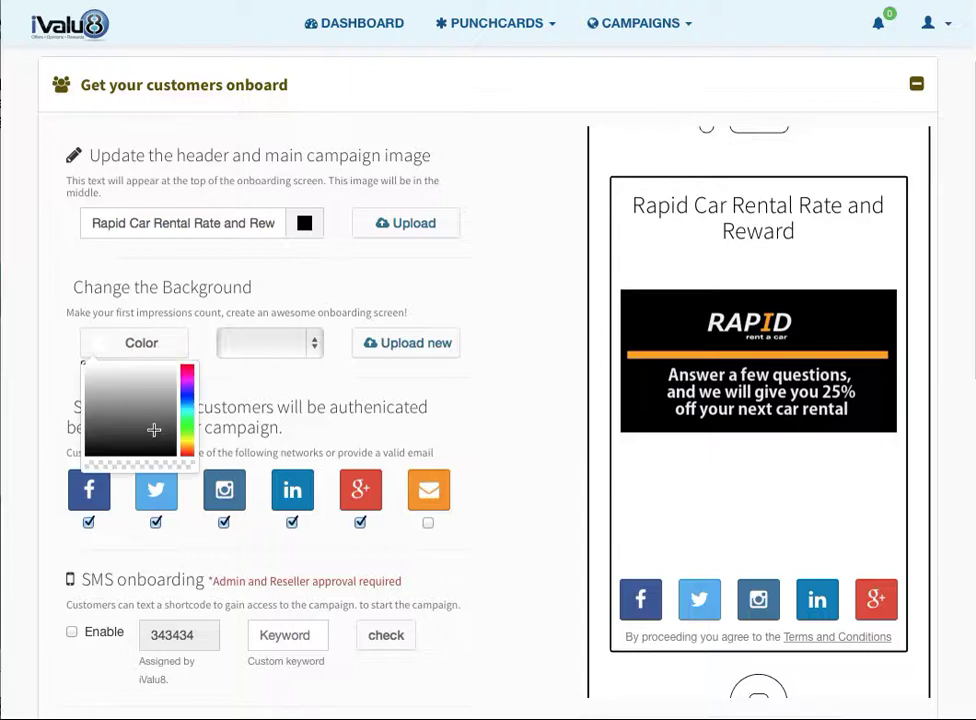
pyautogui.click(171, 453)
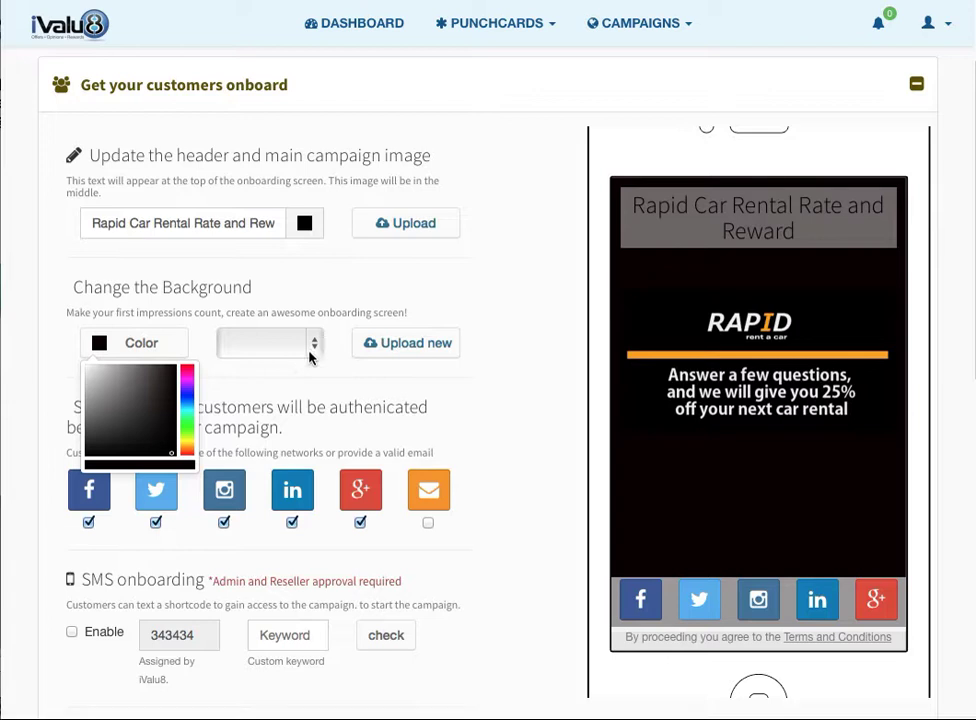
pyautogui.click(304, 225)
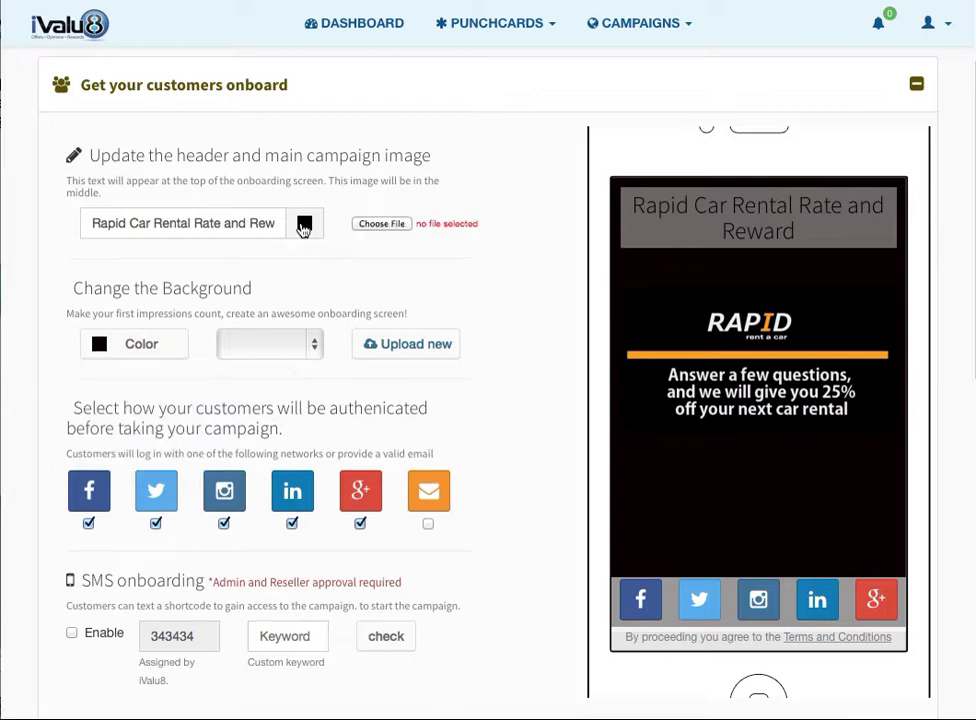
pyautogui.click(304, 225)
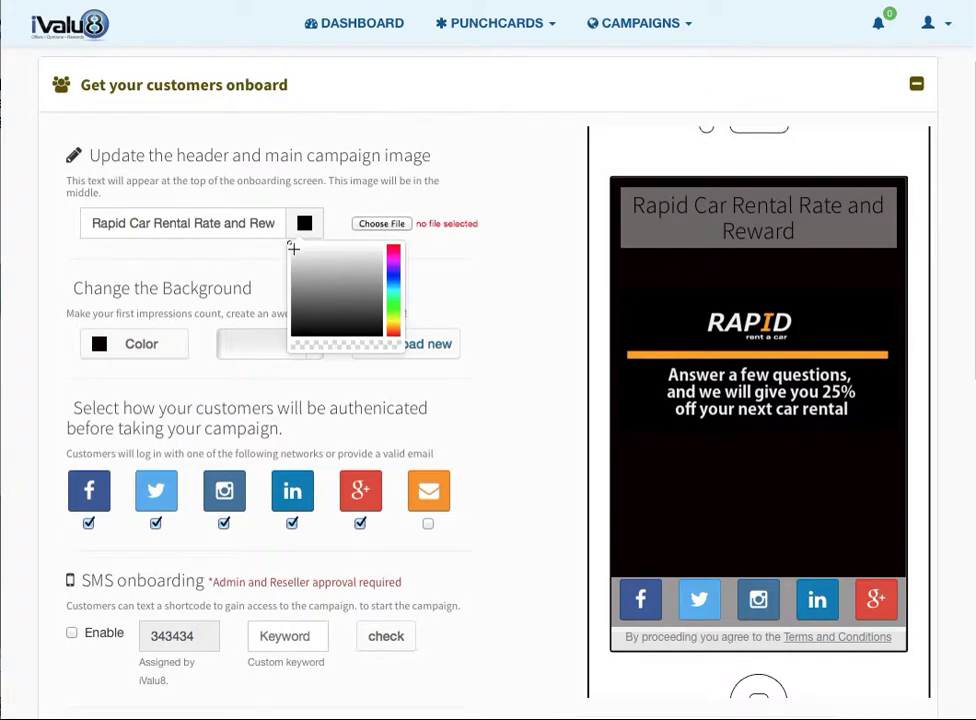
pyautogui.click(293, 248)
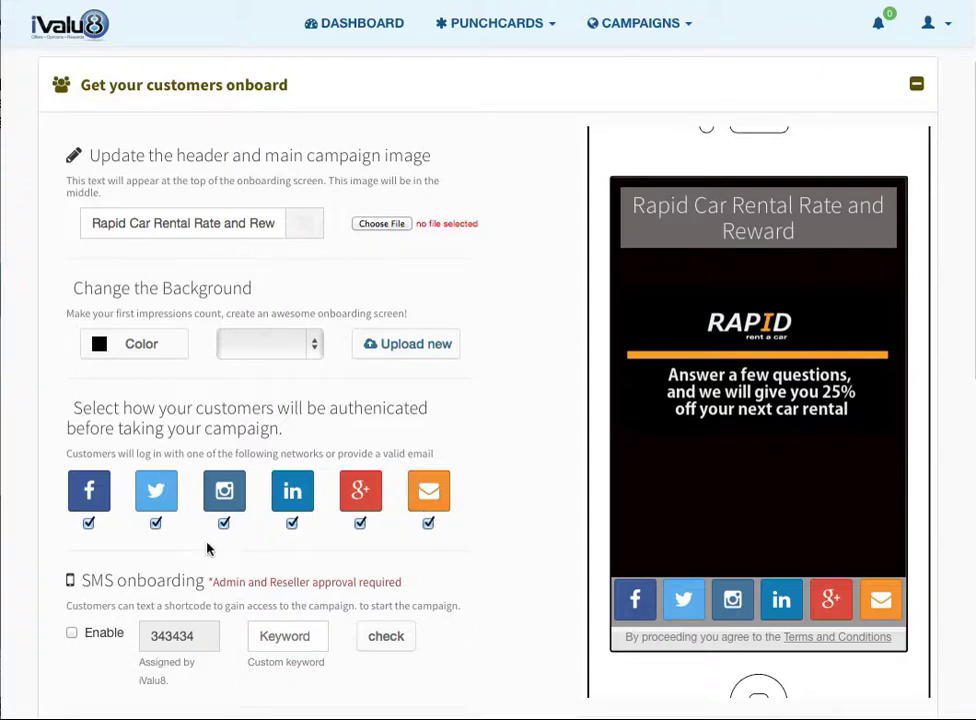
# - Adjust the social login options, removing Instagram and LinkedIn sign-in
pyautogui.click(155, 524)
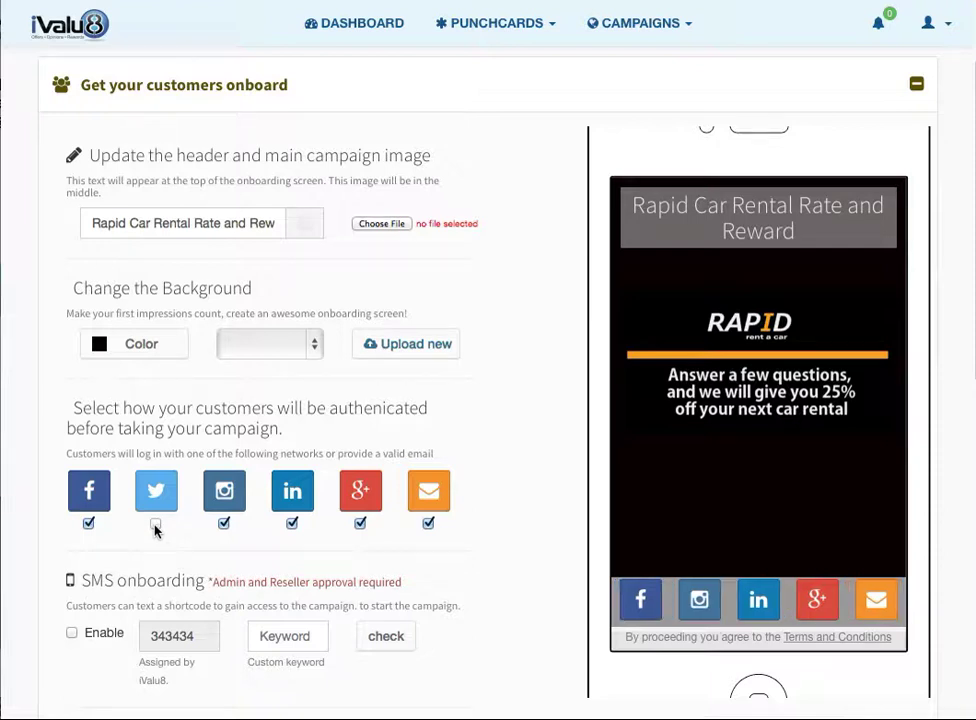
pyautogui.click(222, 523)
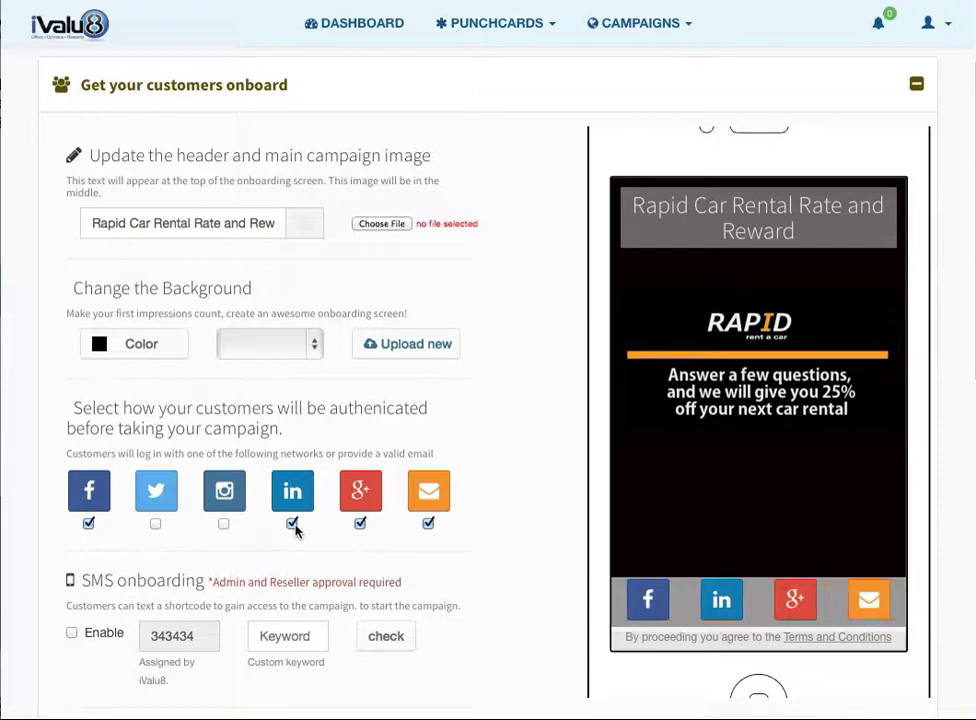
pyautogui.click(292, 524)
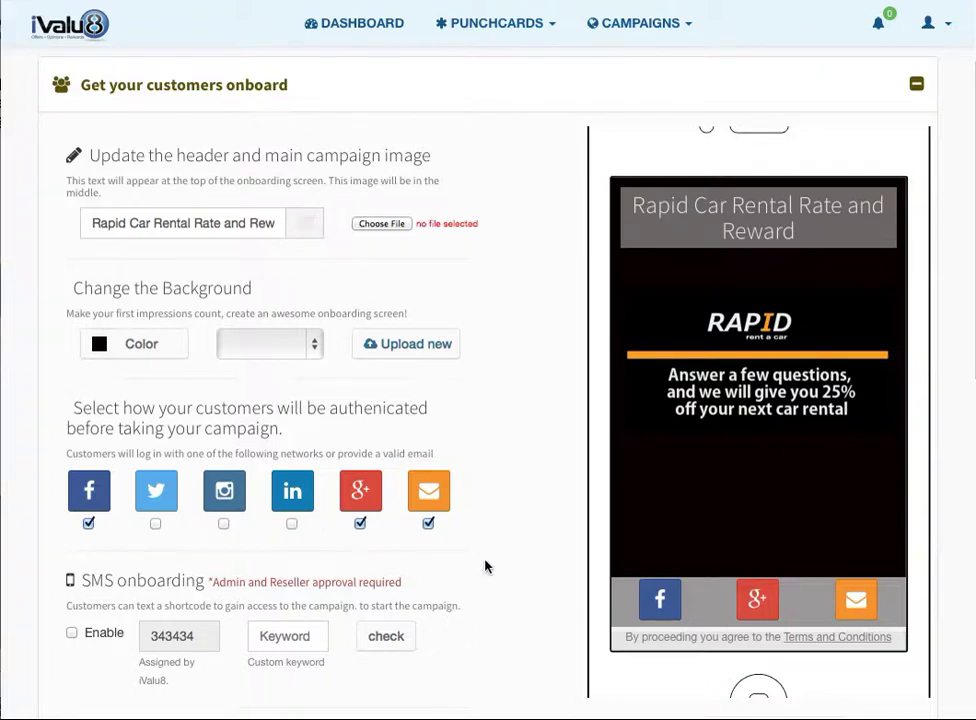
# - Verify SMS keyword rapid123, enable SMS onboarding, and save the onboarding slide
pyautogui.scroll(-3, 485, 567)
pyautogui.click(284, 441)
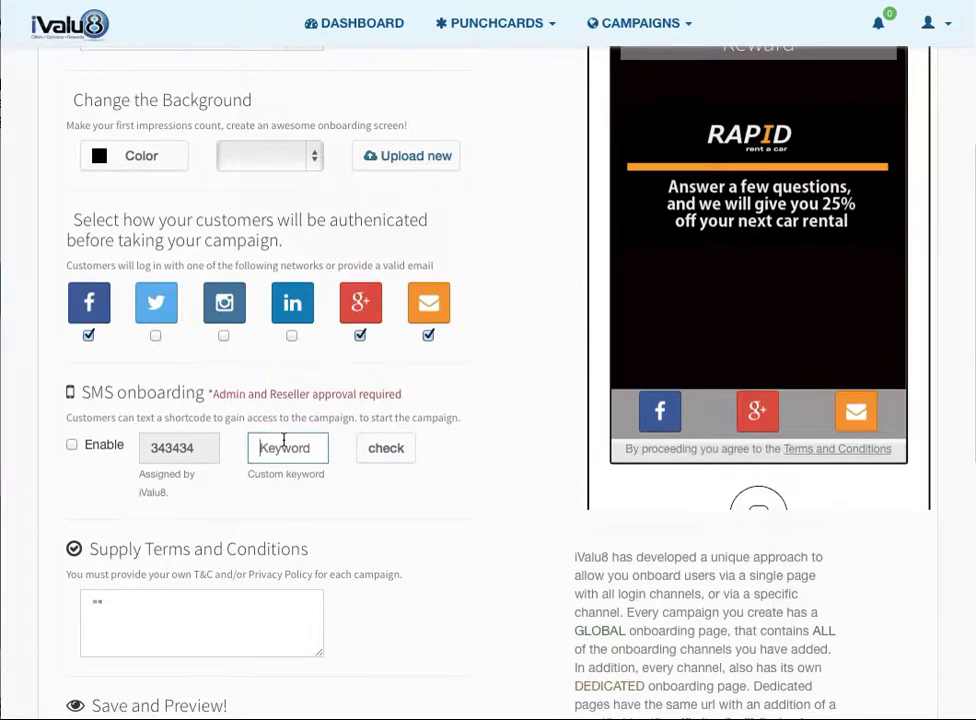
pyautogui.write('rapid123')
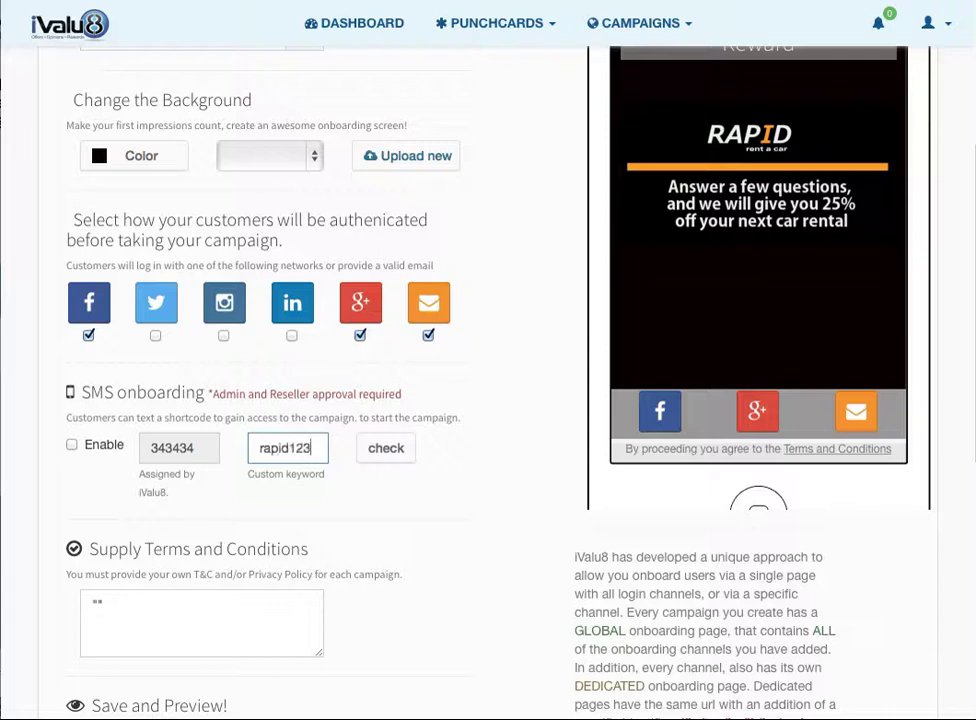
pyautogui.click(382, 458)
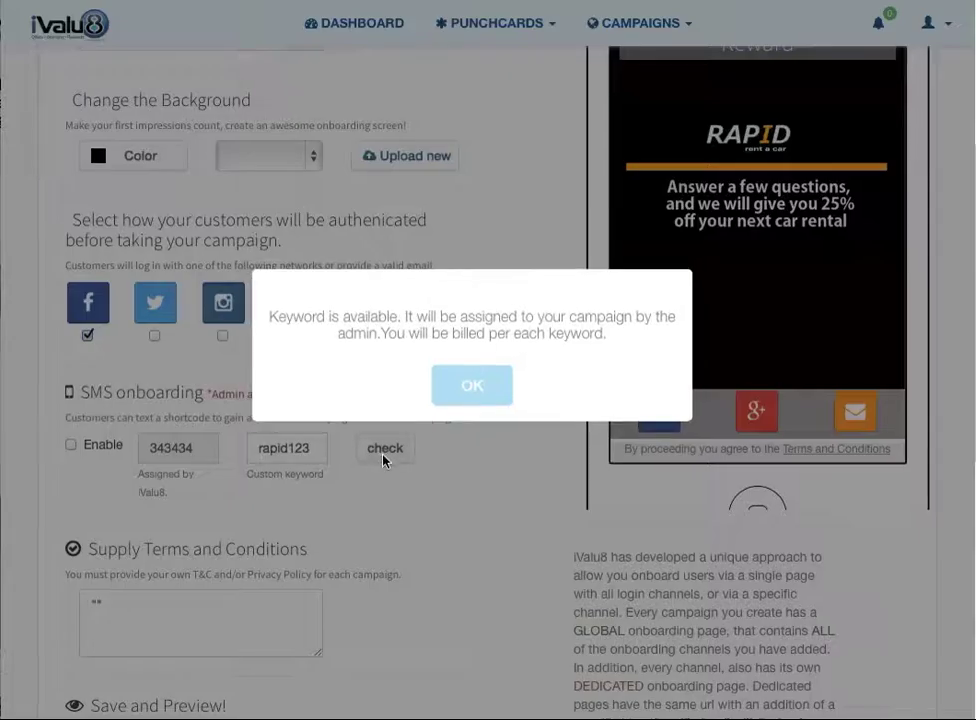
pyautogui.click(466, 394)
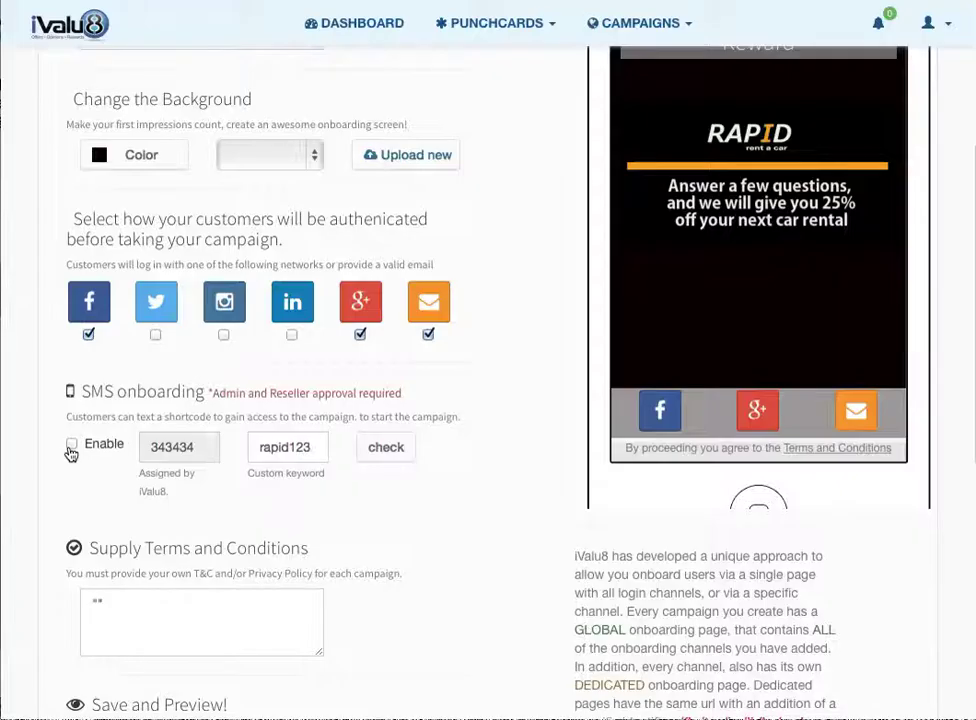
pyautogui.click(70, 446)
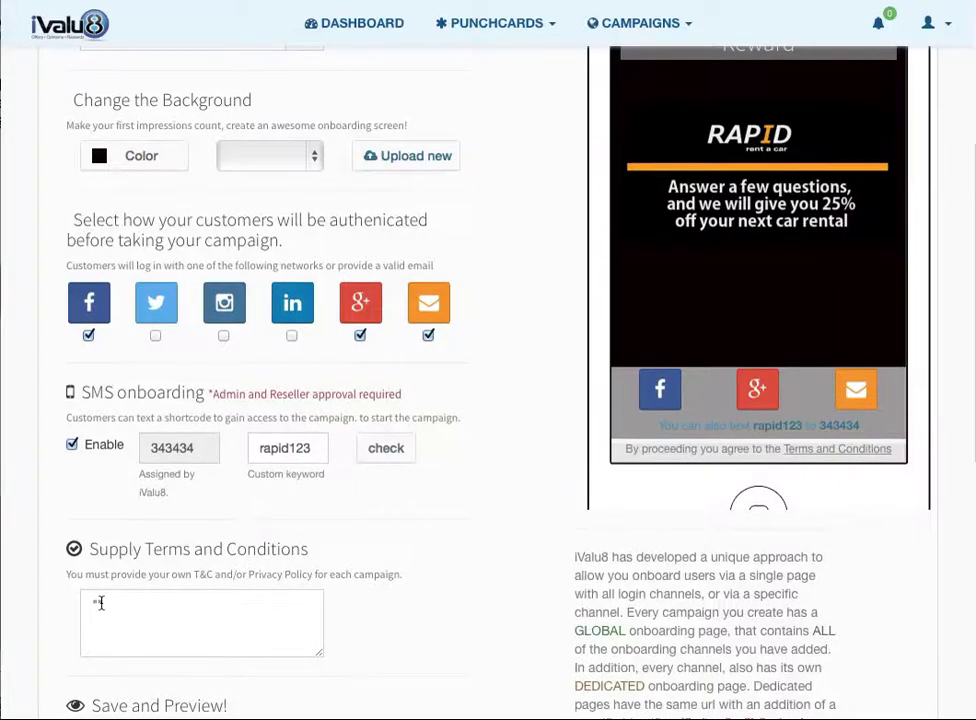
pyautogui.scroll(-5, 138, 607)
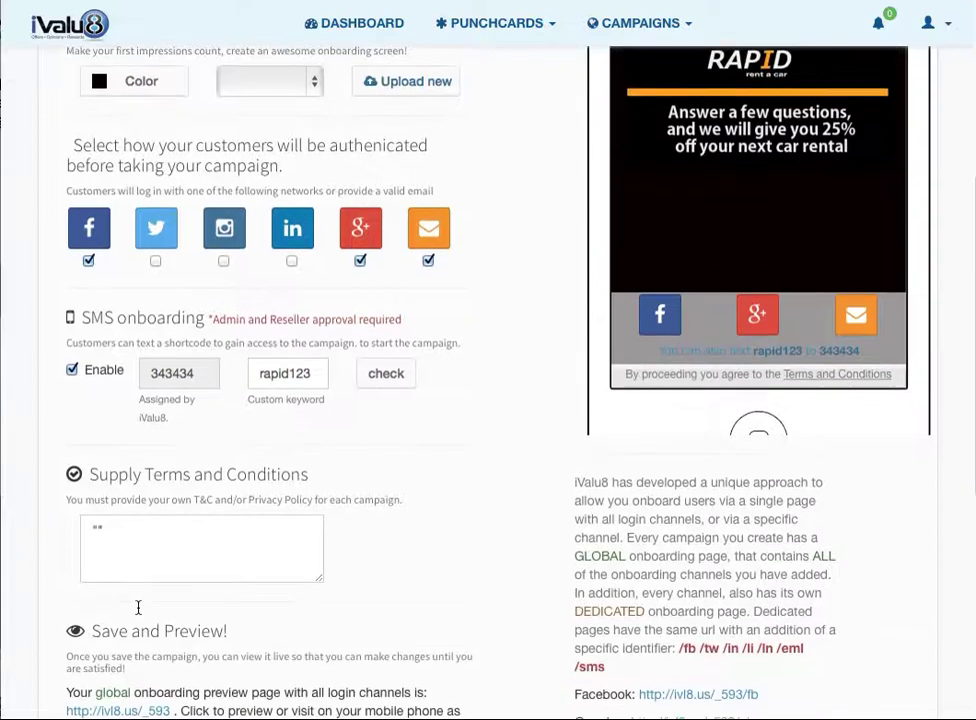
pyautogui.scroll(-2, 138, 612)
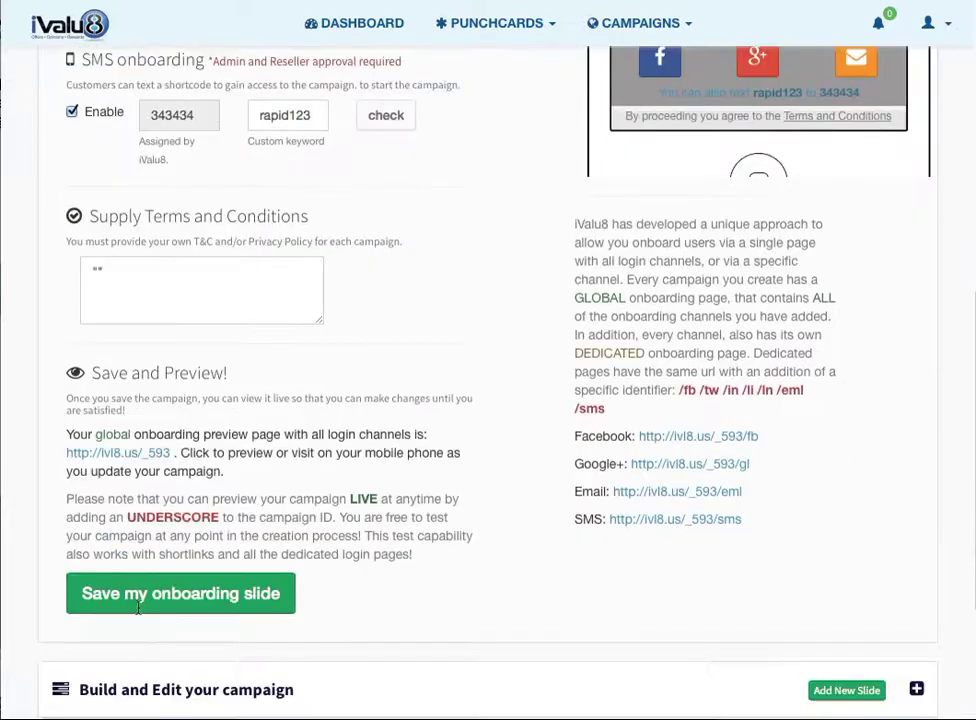
pyautogui.click(152, 606)
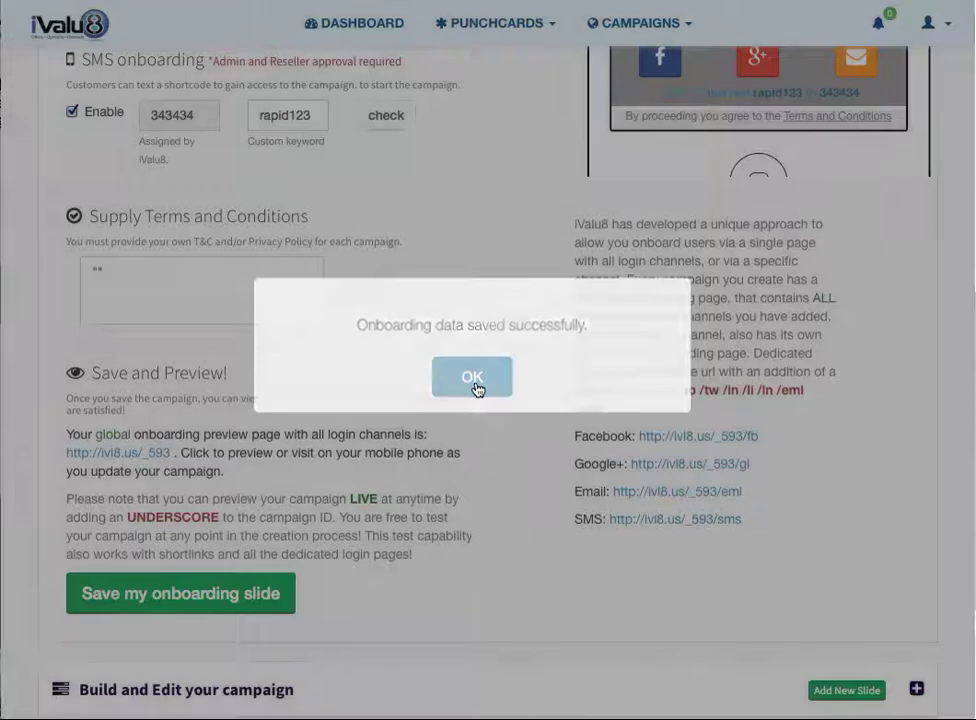
# - Expand Build and Edit your campaign and start changing the first rating slide's header image
pyautogui.click(476, 384)
pyautogui.scroll(8, 476, 389)
pyautogui.scroll(2, 476, 389)
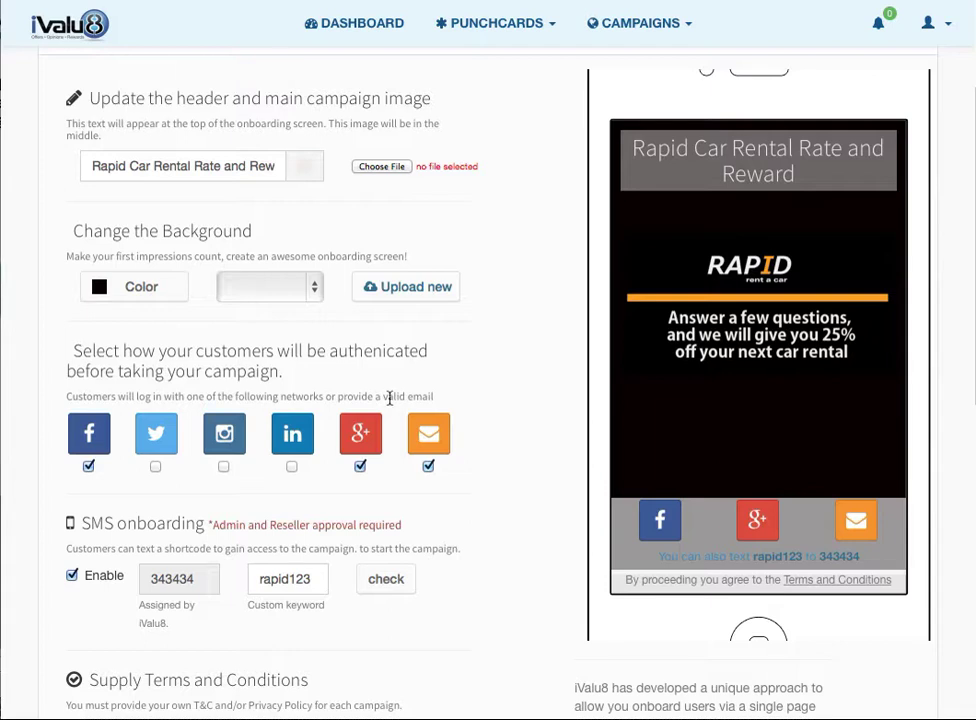
pyautogui.scroll(-1, 447, 484)
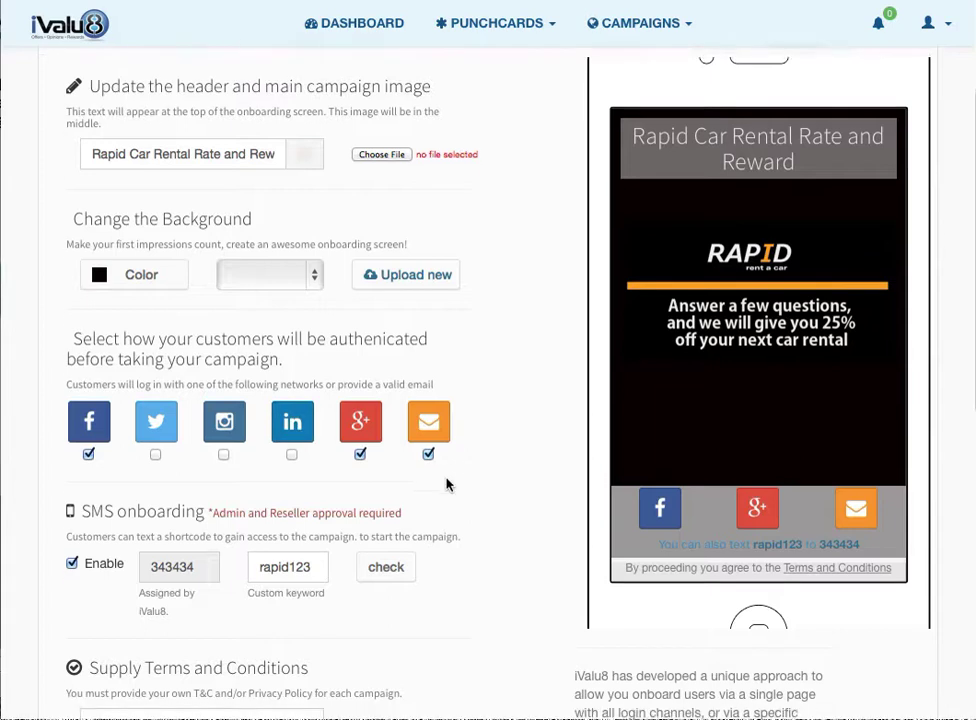
pyautogui.scroll(-6, 447, 484)
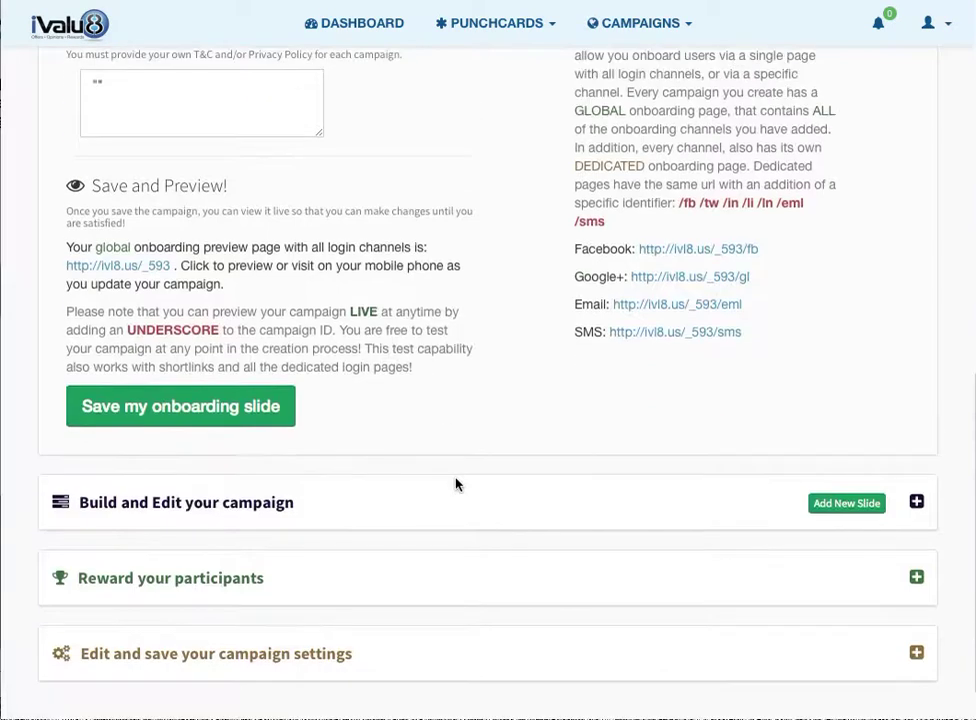
pyautogui.click(688, 501)
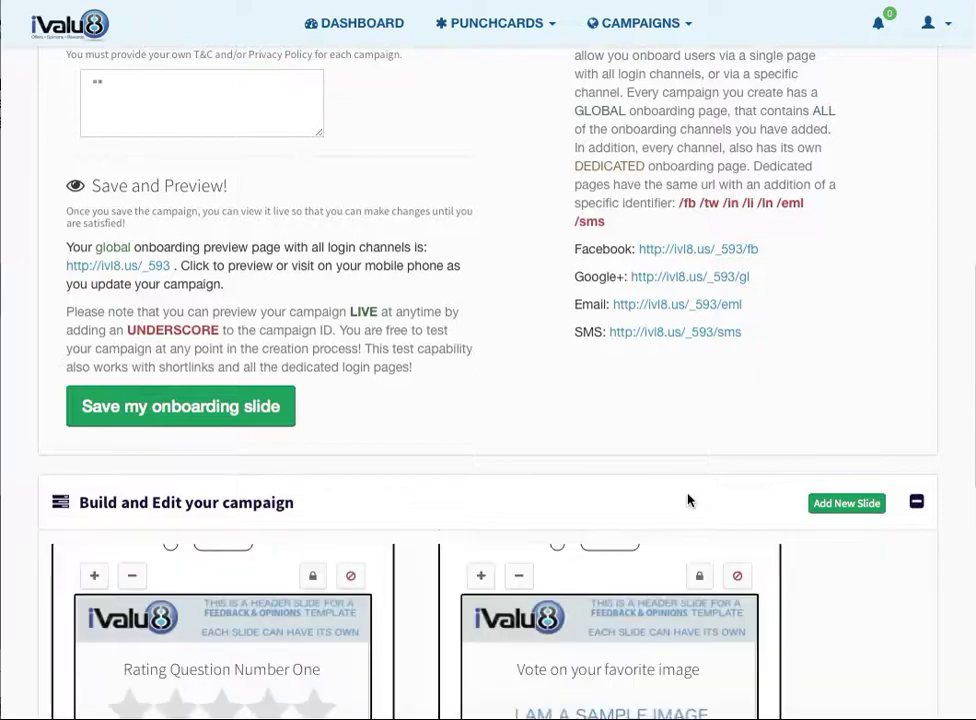
pyautogui.scroll(-4, 688, 501)
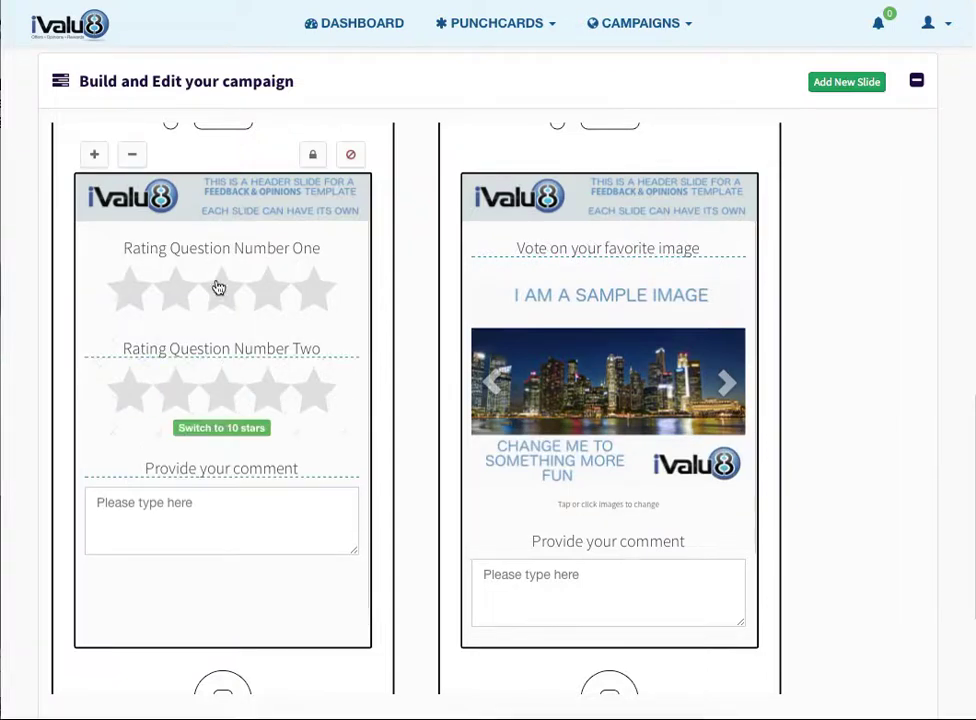
pyautogui.click(209, 200)
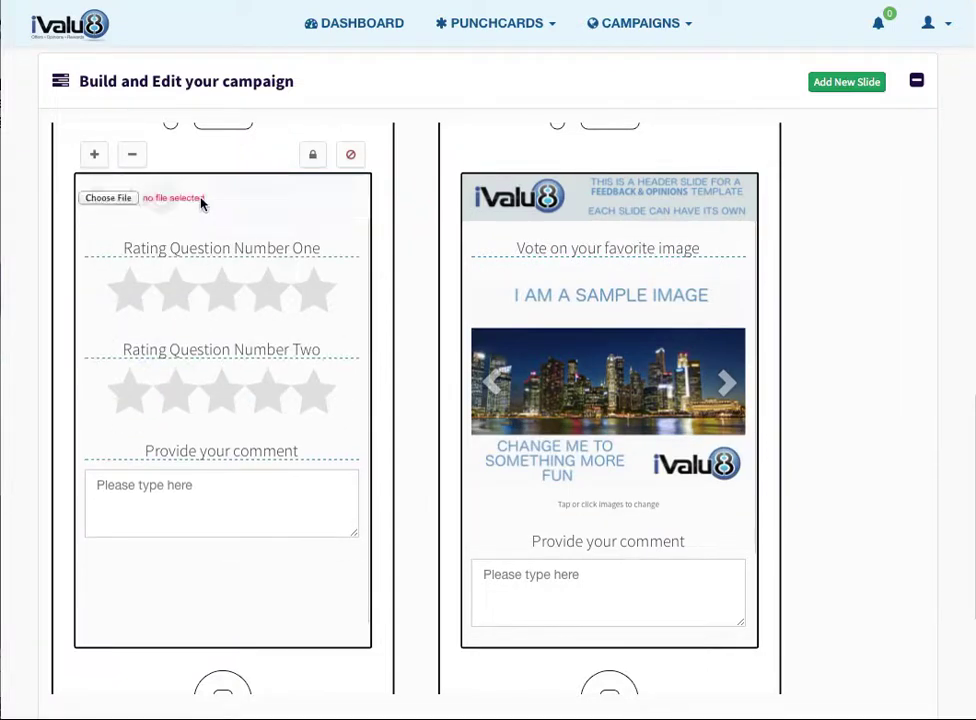
# - Set rapid banner.png as the header image on both the rating slide and the image-vote slide
pyautogui.click(125, 200)
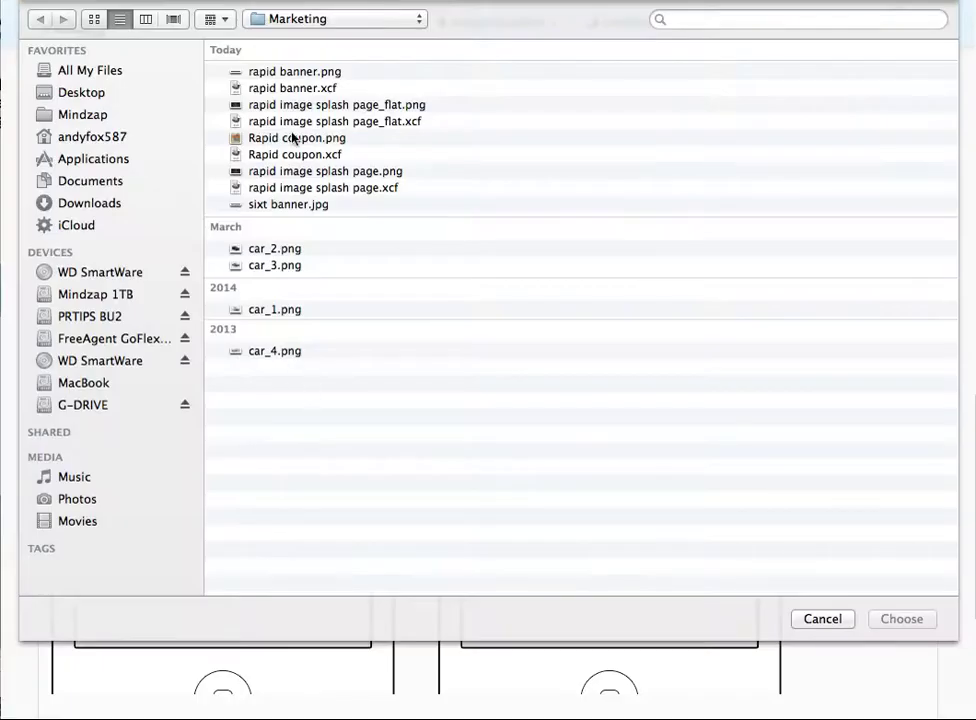
pyautogui.doubleClick(284, 73)
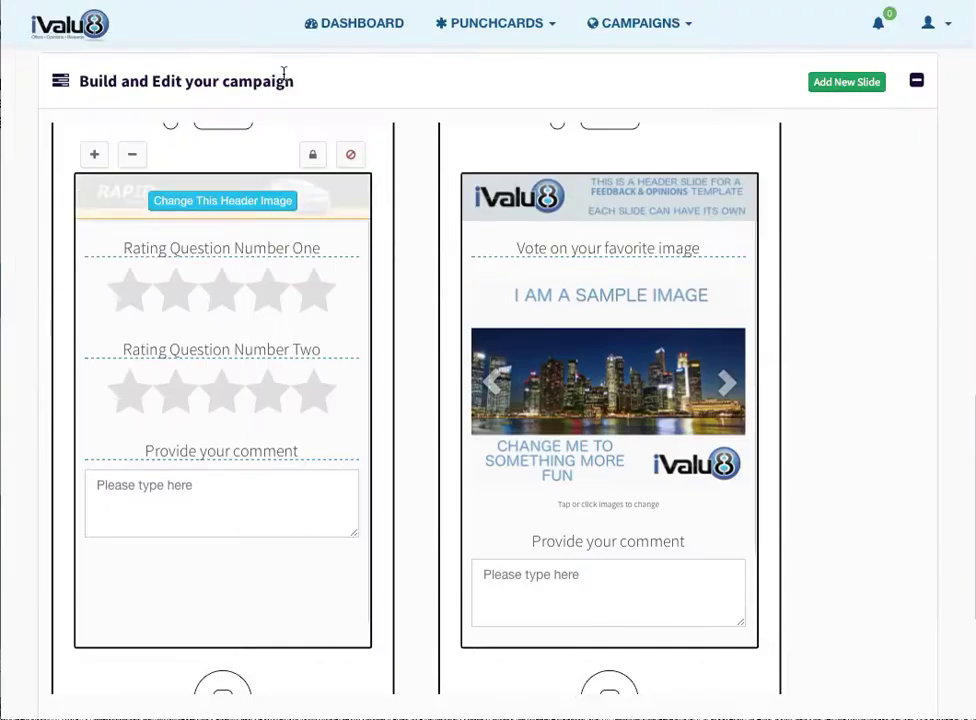
pyautogui.click(620, 201)
pyautogui.click(495, 198)
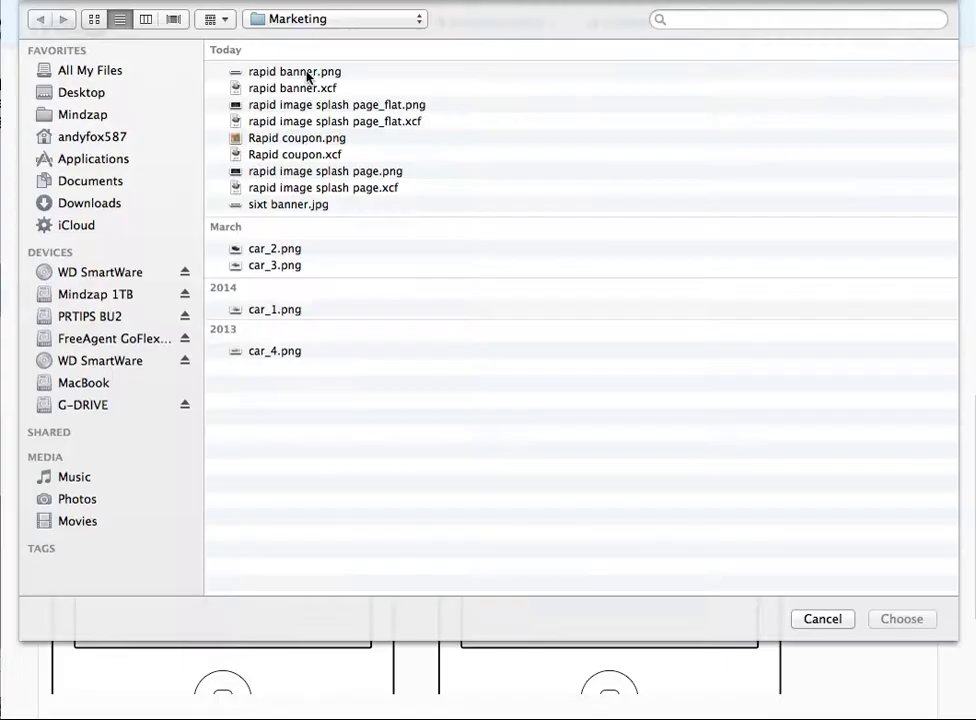
pyautogui.doubleClick(307, 76)
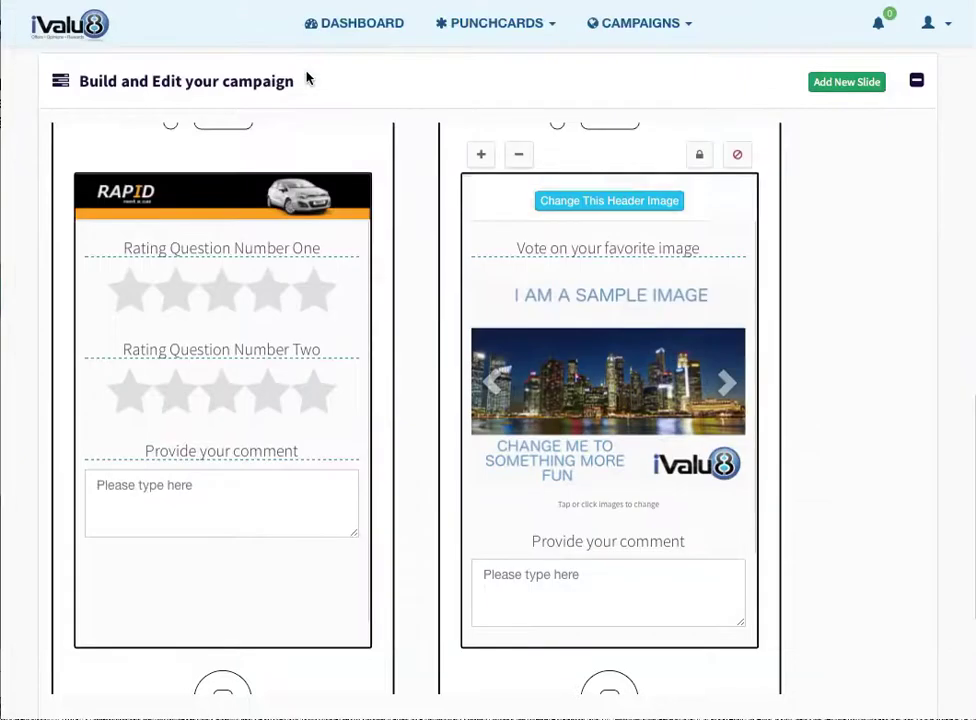
# - Replace the Rating Question Number One headline with 'How would you rate your experience with this rental?'
pyautogui.click(241, 247)
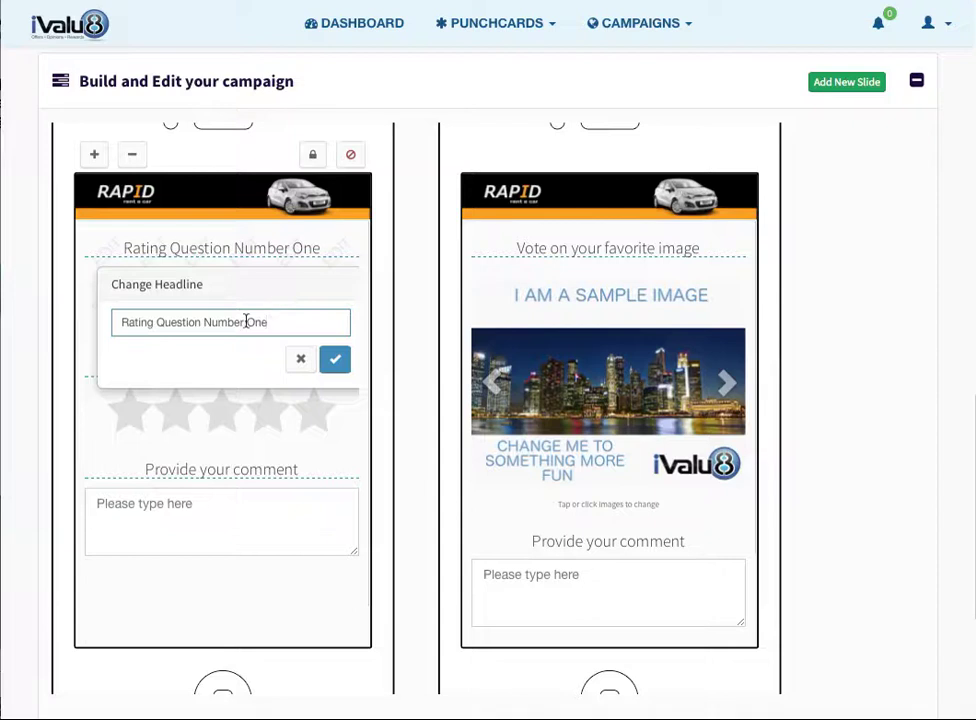
pyautogui.moveTo(249, 320); pyautogui.dragTo(59, 315)
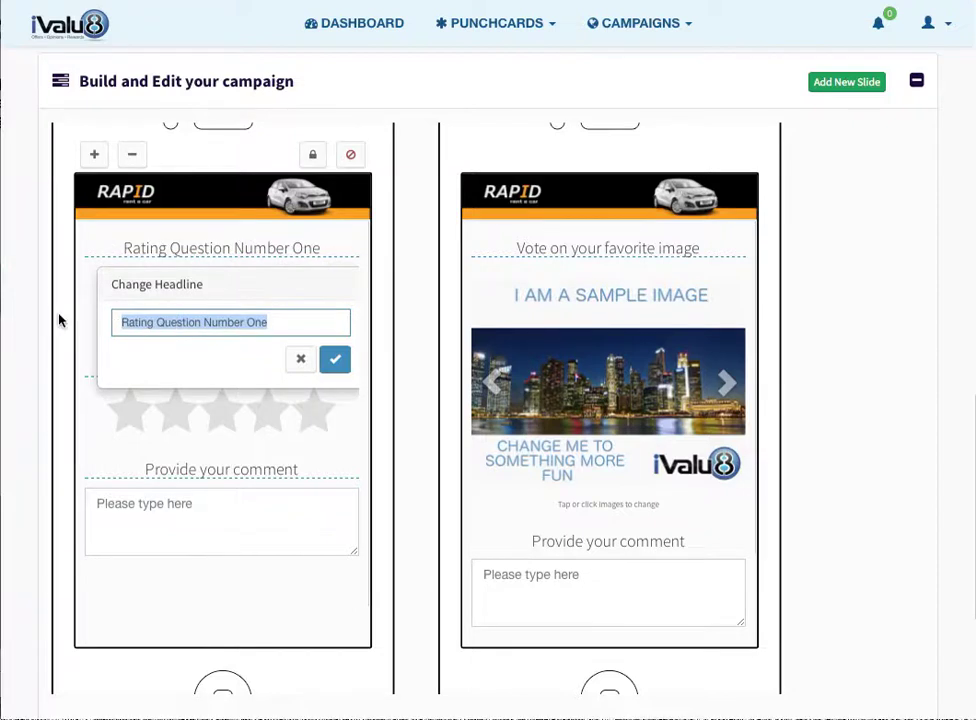
pyautogui.write('How would you ')
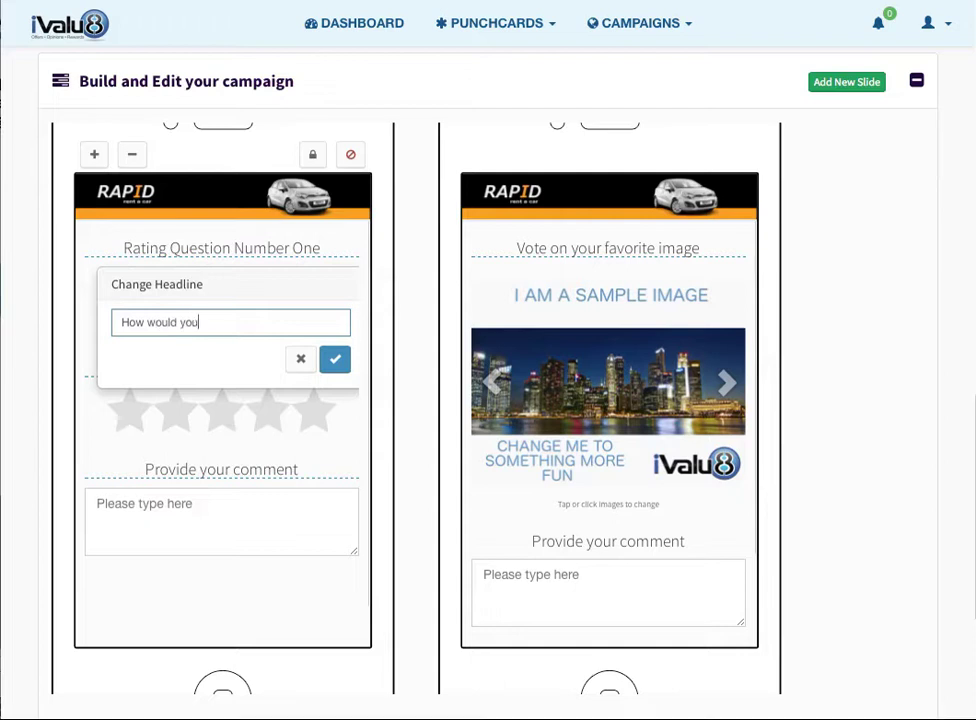
pyautogui.write('rate your experei')
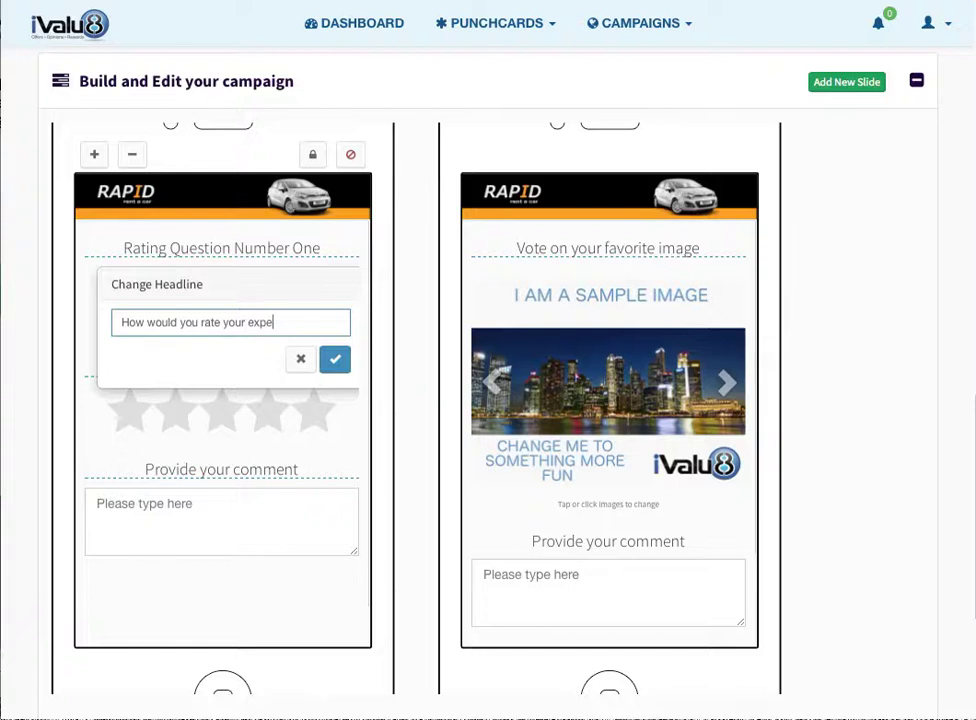
pyautogui.press('BackSpace')
pyautogui.press('BackSpace')
pyautogui.write('ience with ')
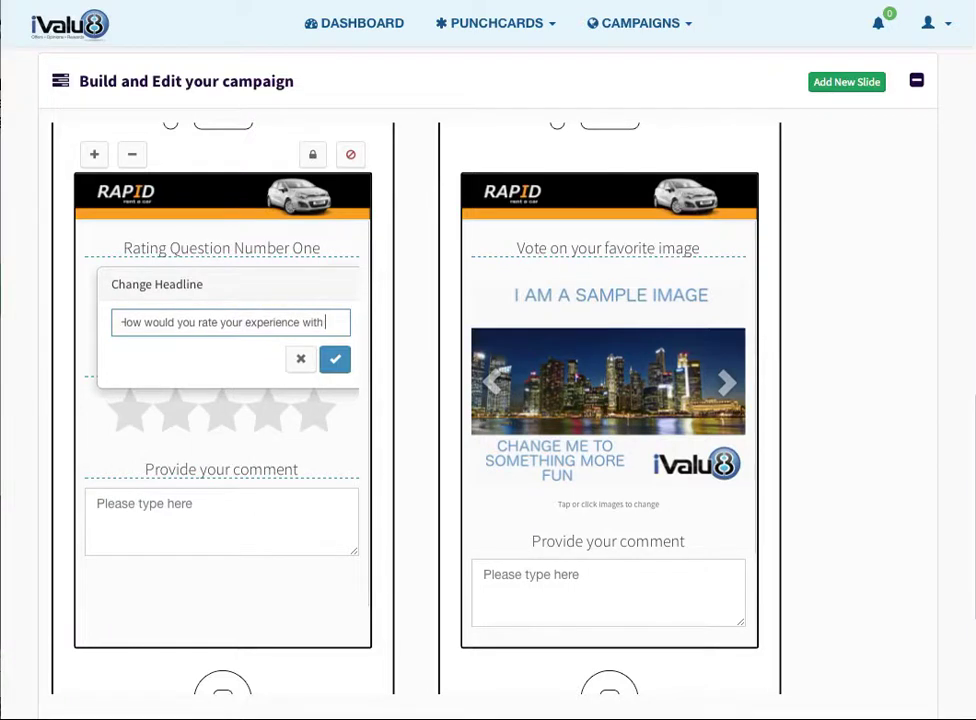
pyautogui.write('this renta')
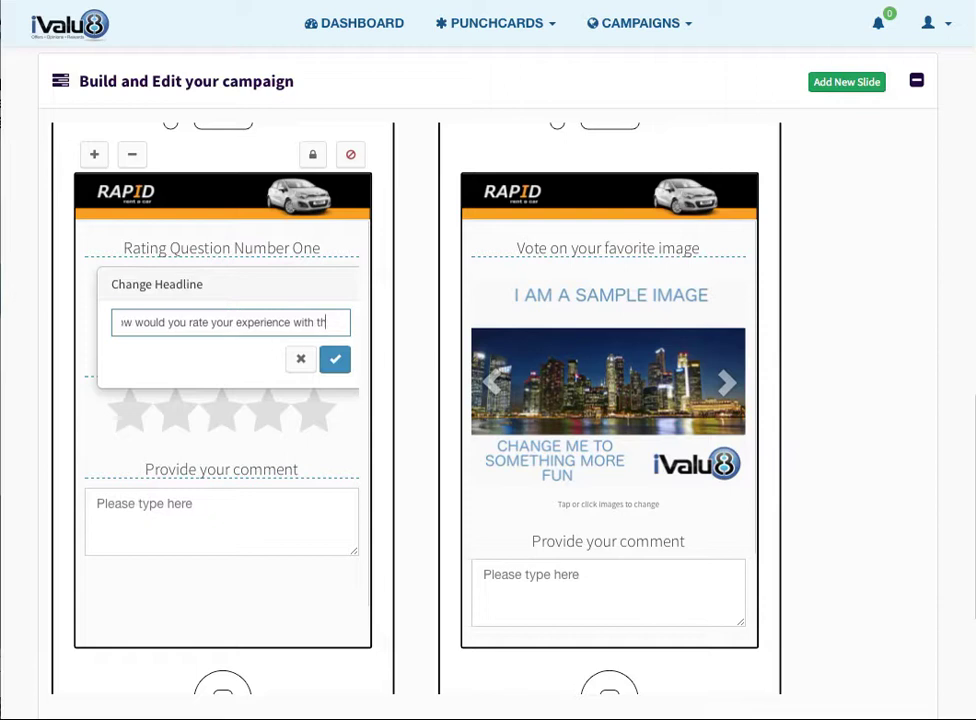
pyautogui.write('l?')
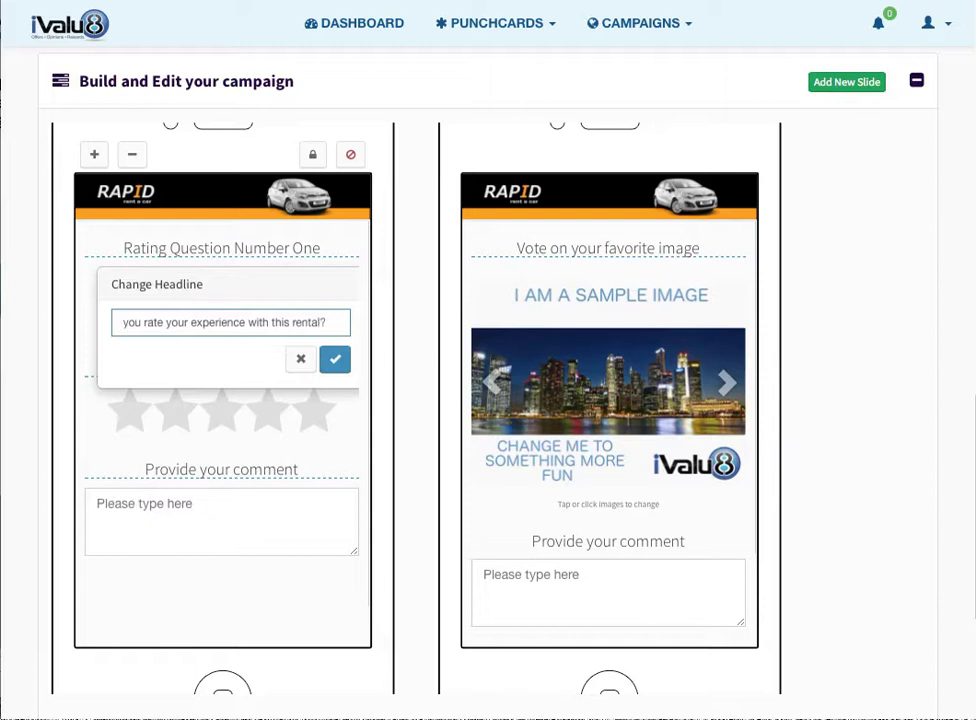
pyautogui.click(335, 359)
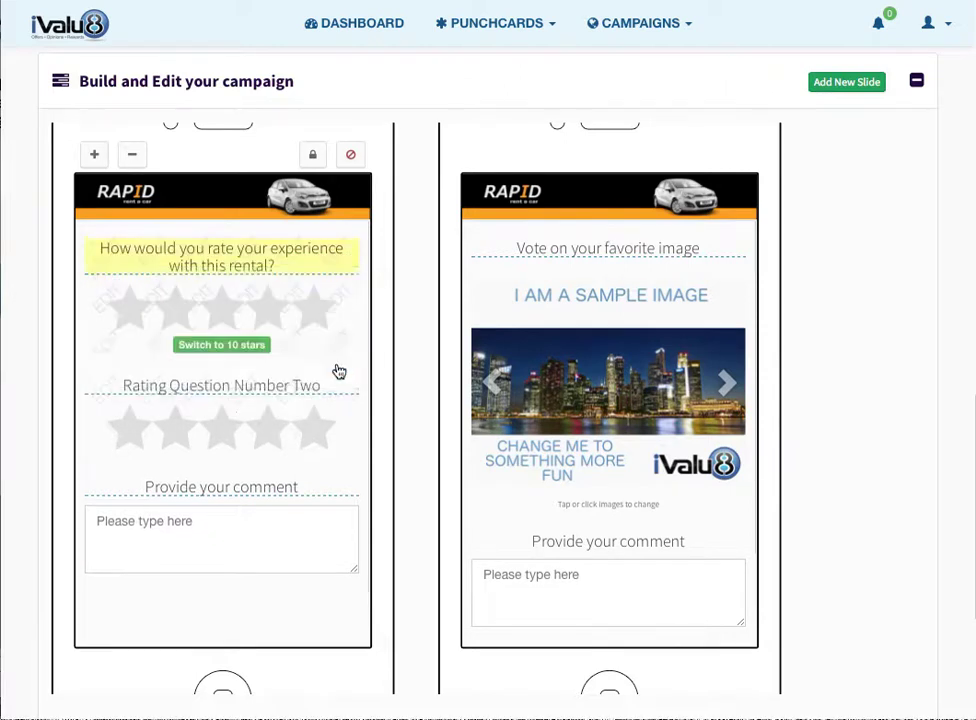
pyautogui.moveTo(229, 397)
# - Replace the Rating Question Number Two headline with 'Based on your experience, would you rent from us again?'
pyautogui.click(207, 366)
pyautogui.moveTo(318, 440); pyautogui.dragTo(55, 433)
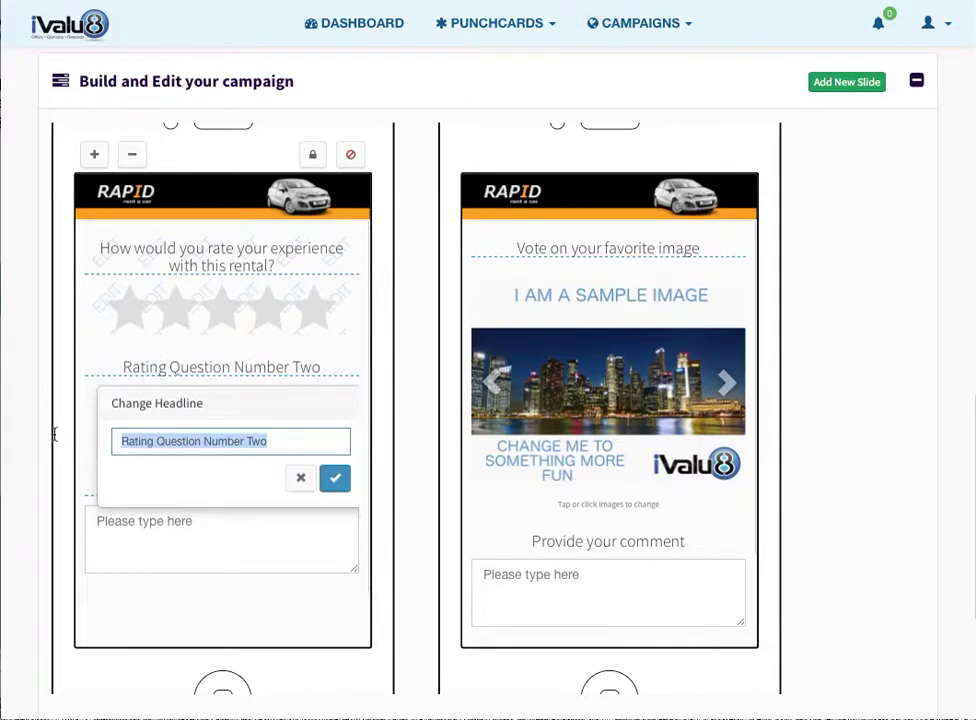
pyautogui.write('Based on your experience, would you')
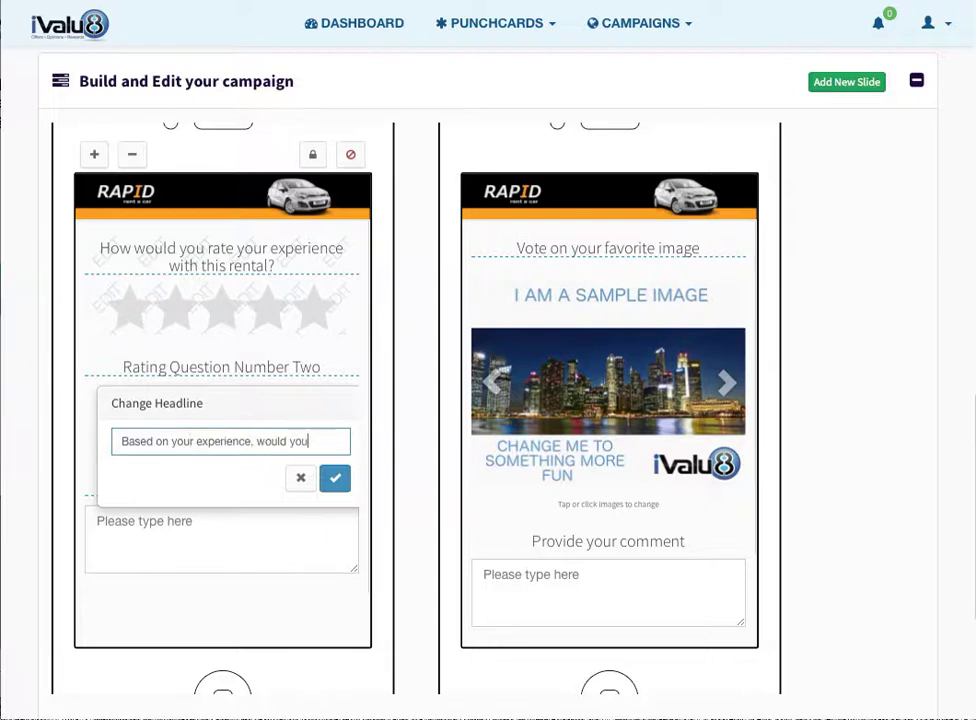
pyautogui.write(' rent from s')
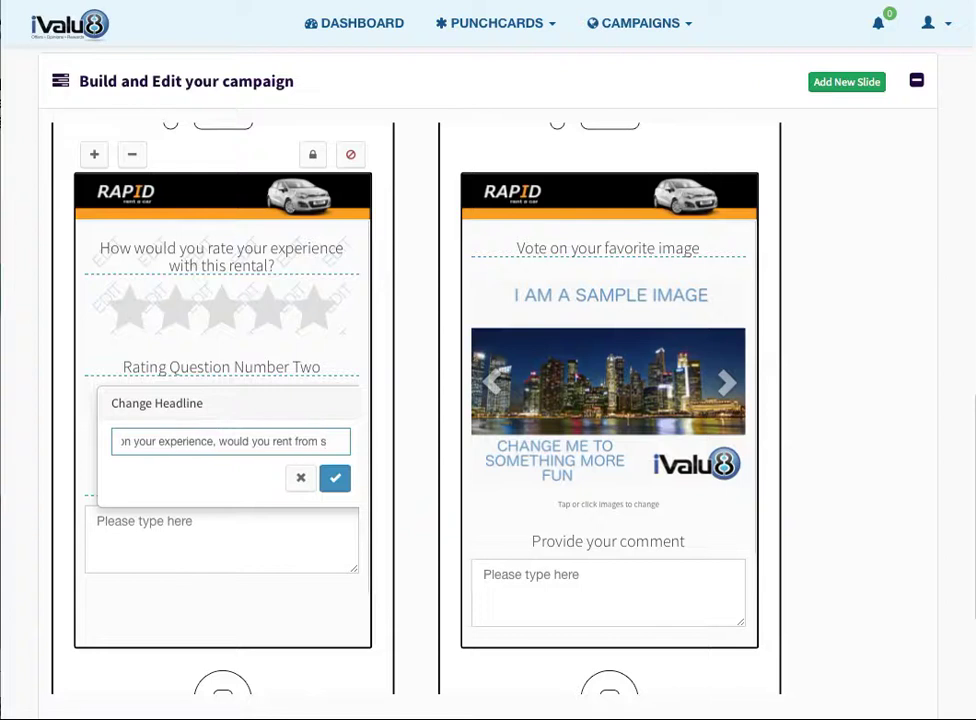
pyautogui.press('BackSpace')
pyautogui.write('us again')
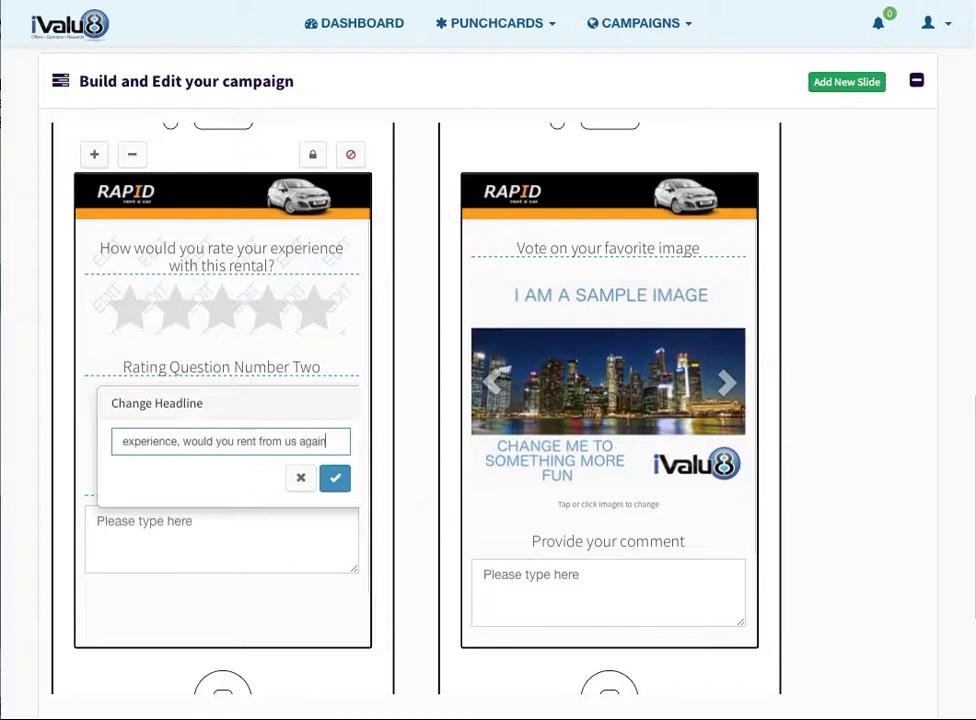
pyautogui.write('?')
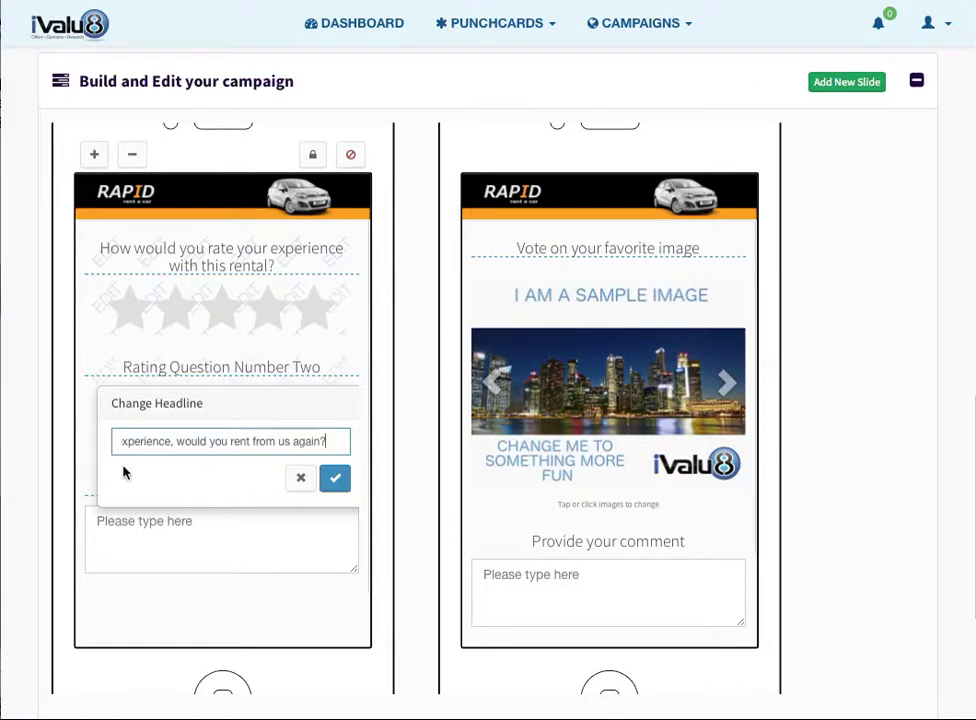
pyautogui.click(335, 478)
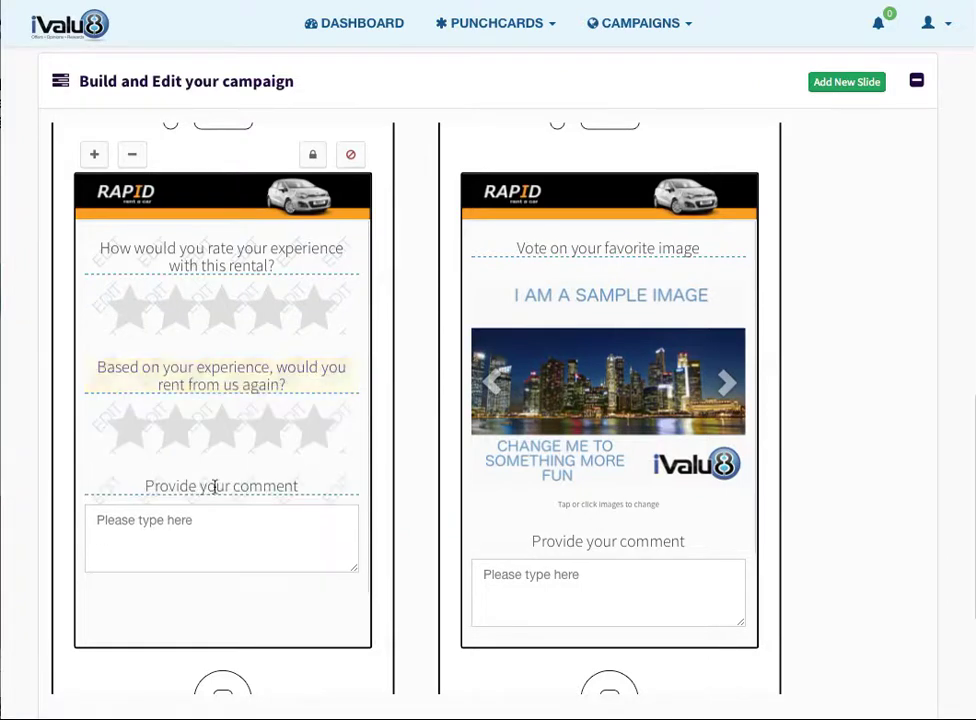
# - Replace the first slide's 'Provide your comment' headline with 'Please use the following space to provide more details of your experience'
pyautogui.click(214, 487)
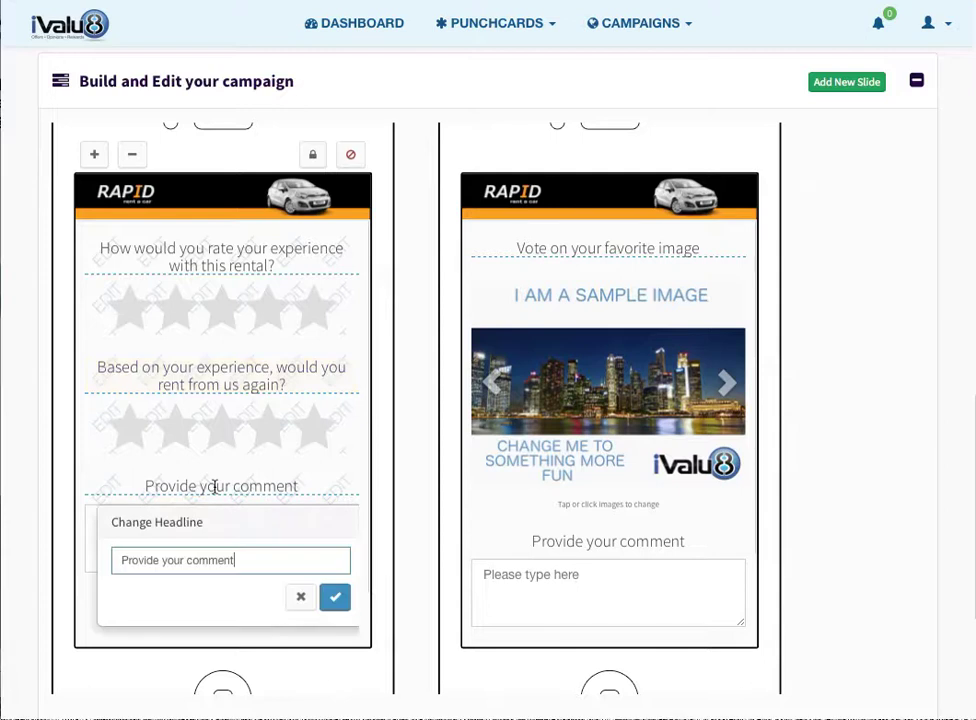
pyautogui.moveTo(246, 560); pyautogui.dragTo(85, 558)
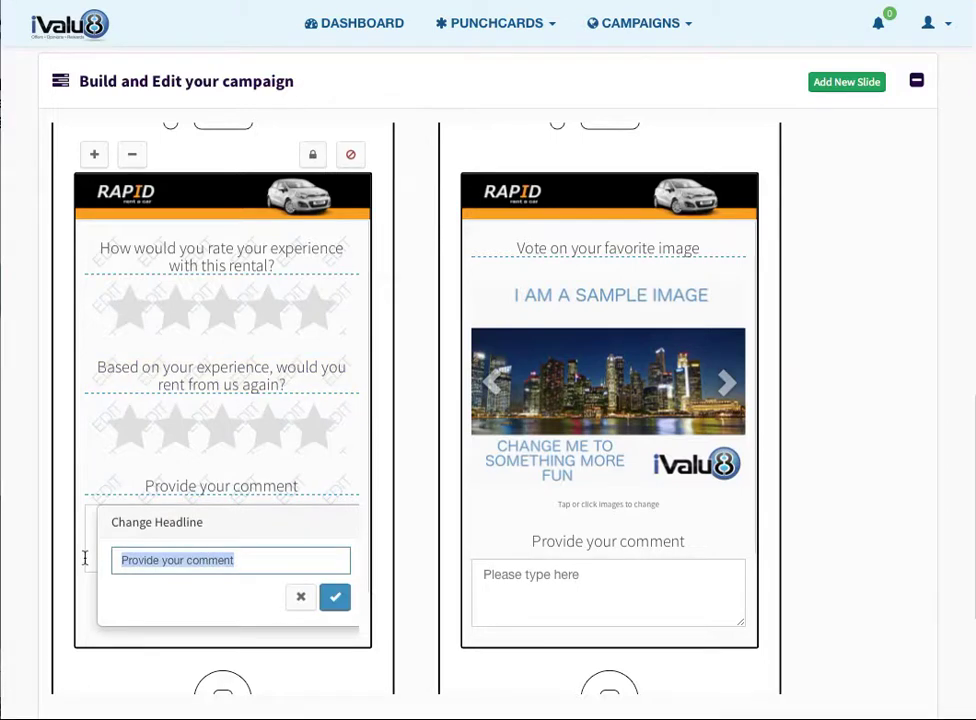
pyautogui.write('Pl')
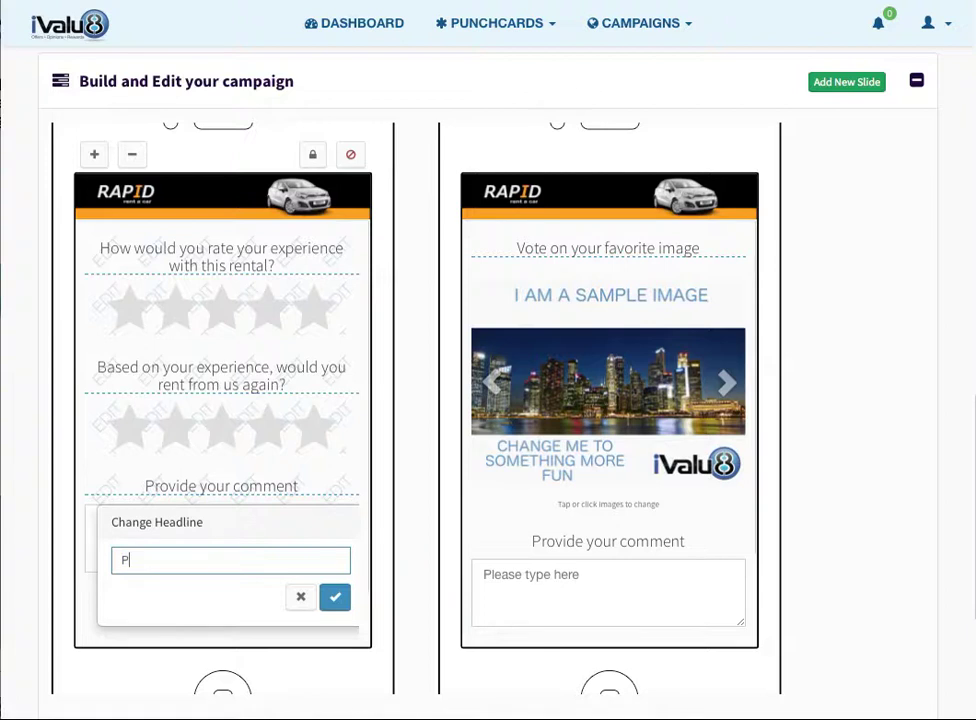
pyautogui.write('ease use th efoll')
pyautogui.press('BackSpace')
pyautogui.press('BackSpace')
pyautogui.press('BackSpace')
pyautogui.press('BackSpace')
pyautogui.press('BackSpace')
pyautogui.write('e following space')
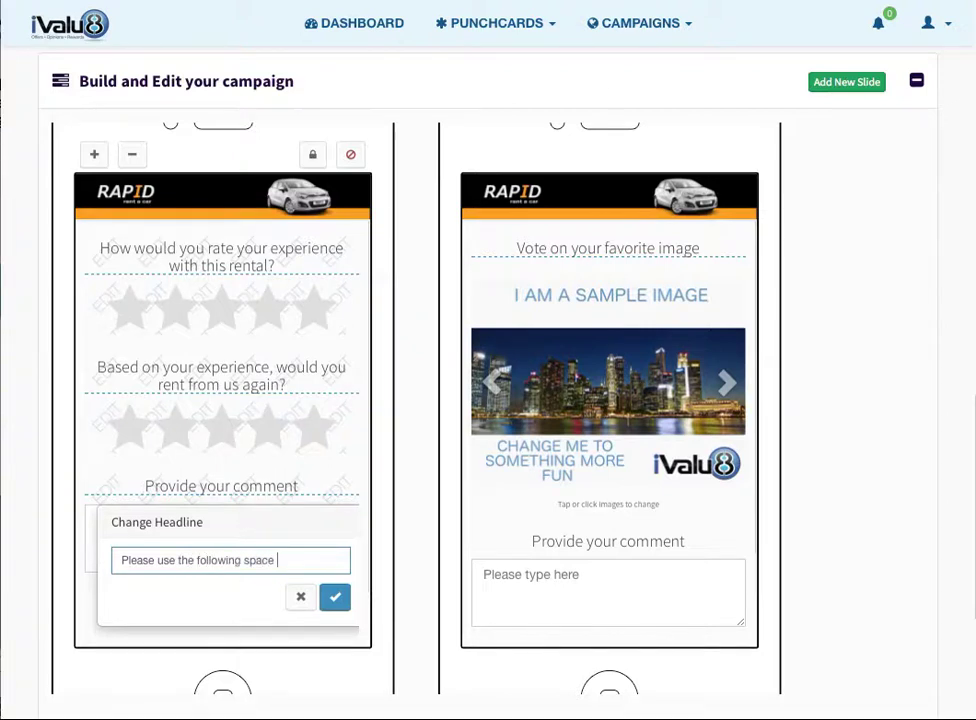
pyautogui.write(' to provide more')
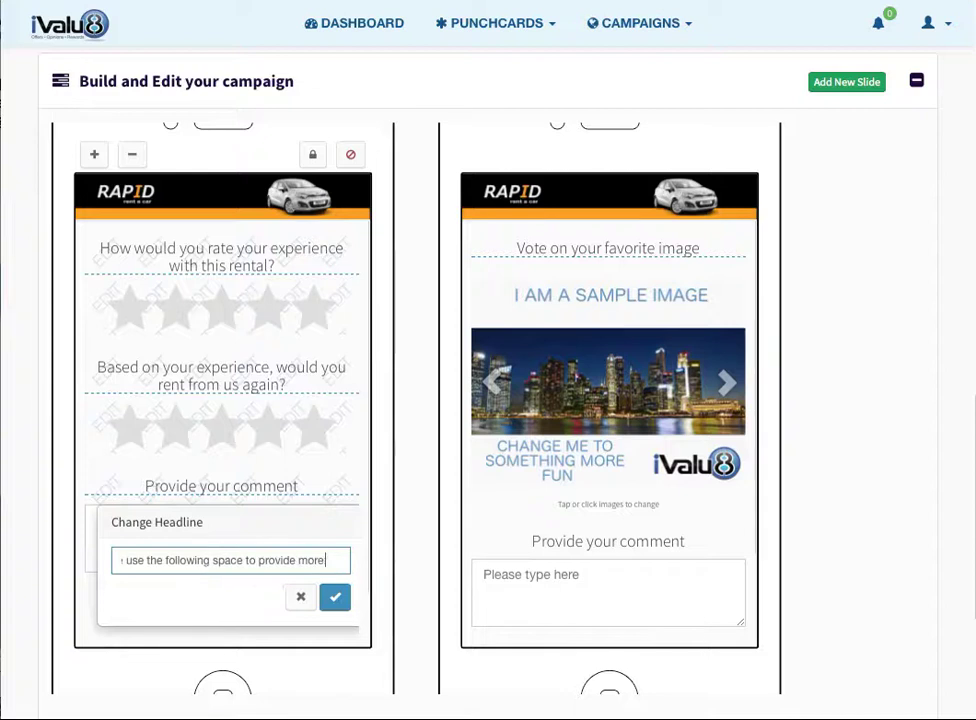
pyautogui.write(' details')
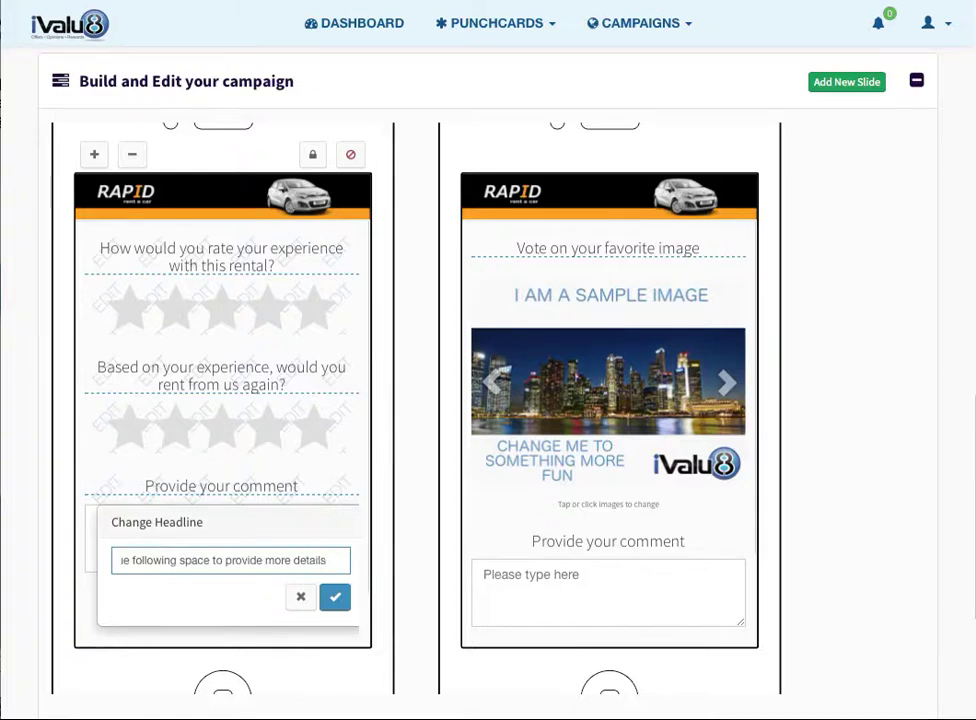
pyautogui.write(' of your experience')
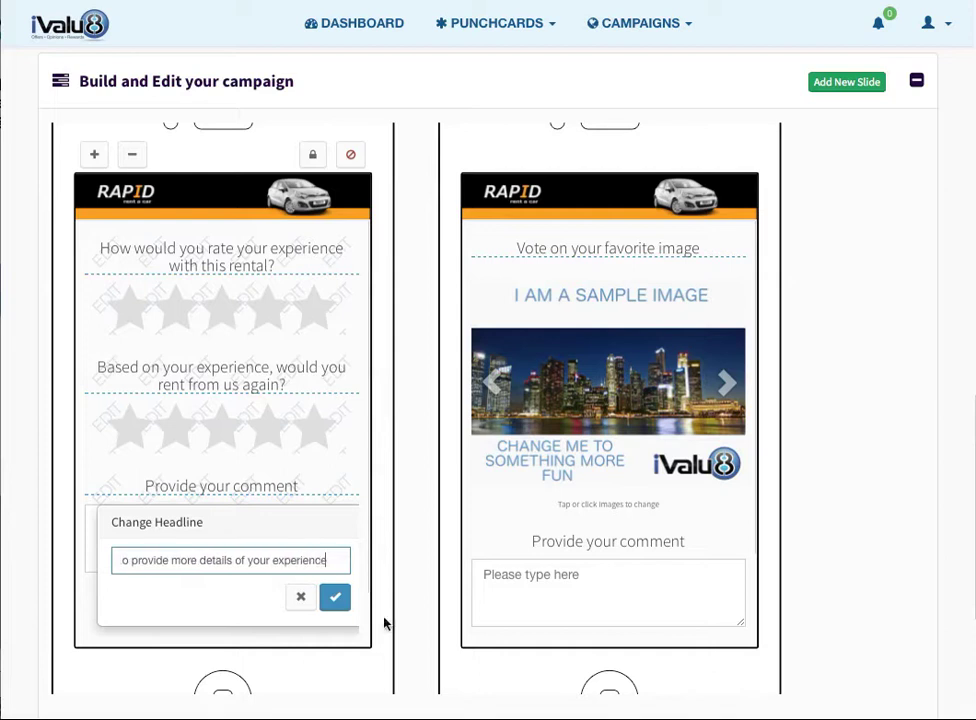
pyautogui.click(346, 600)
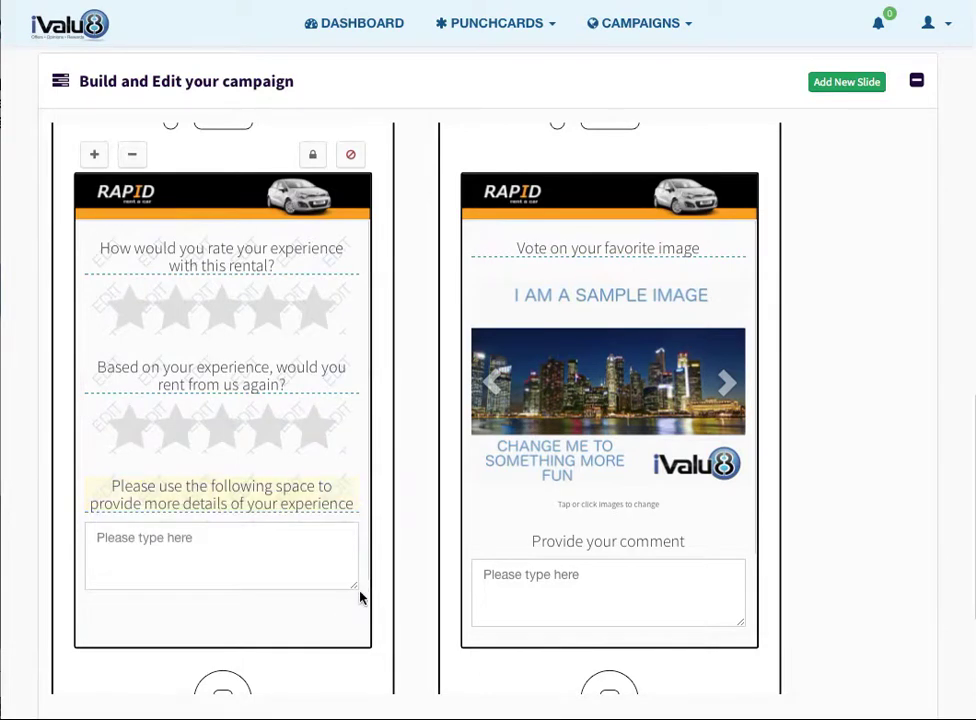
# - Untick the comment question in the required-questions popover so only the two ratings stay required
pyautogui.click(313, 156)
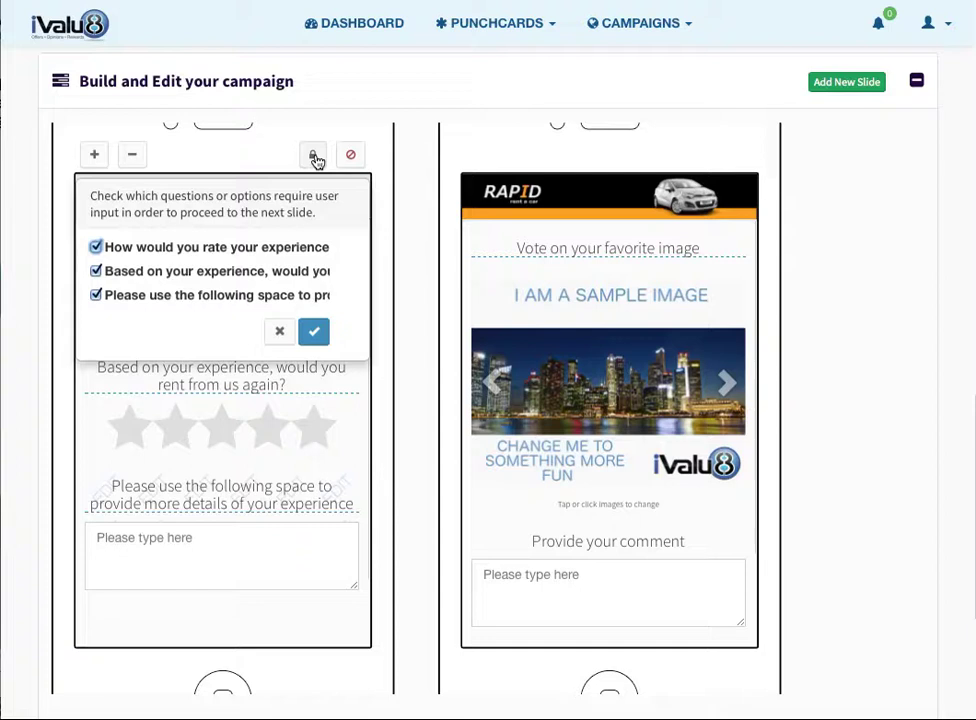
pyautogui.click(95, 295)
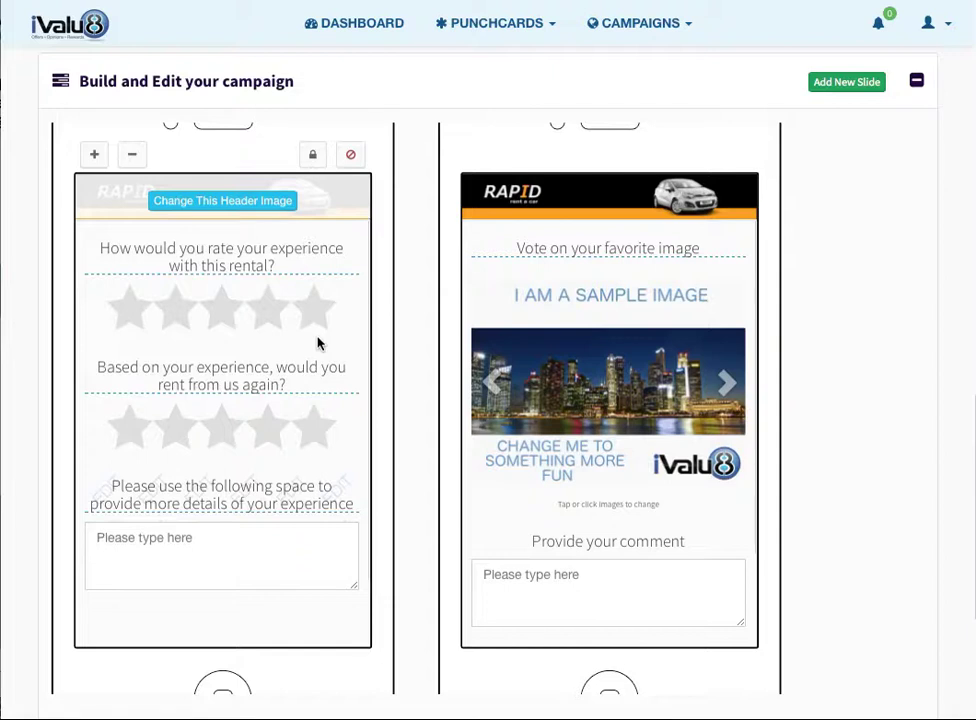
# - Replace 'Vote on your favorite image' with 'Vote on the car you would like to rent next time you visit us'
pyautogui.click(563, 251)
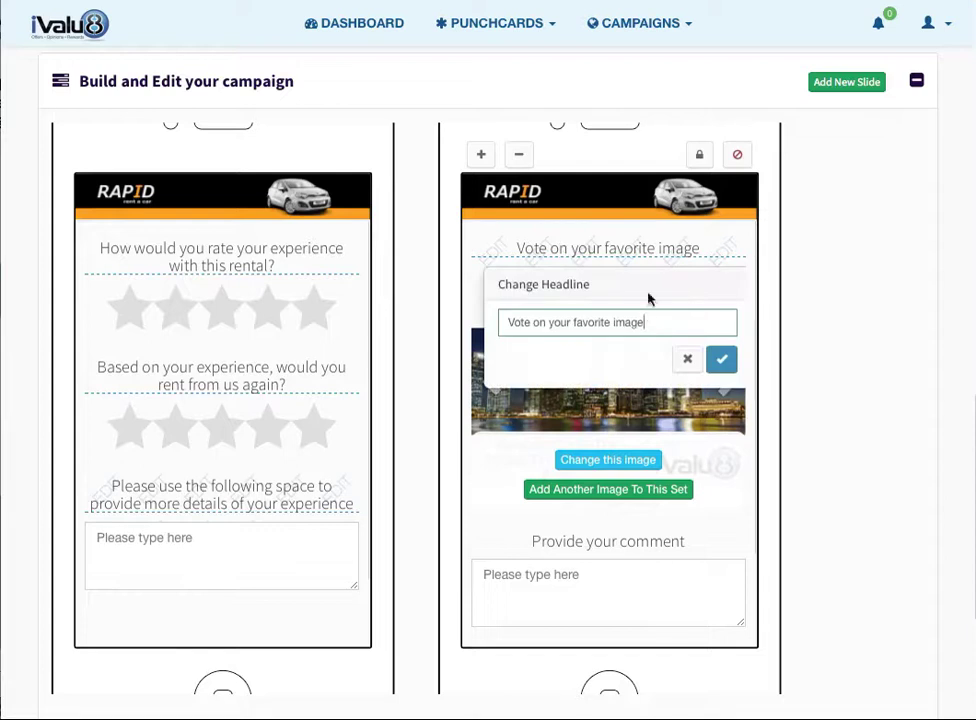
pyautogui.moveTo(649, 322); pyautogui.dragTo(444, 325)
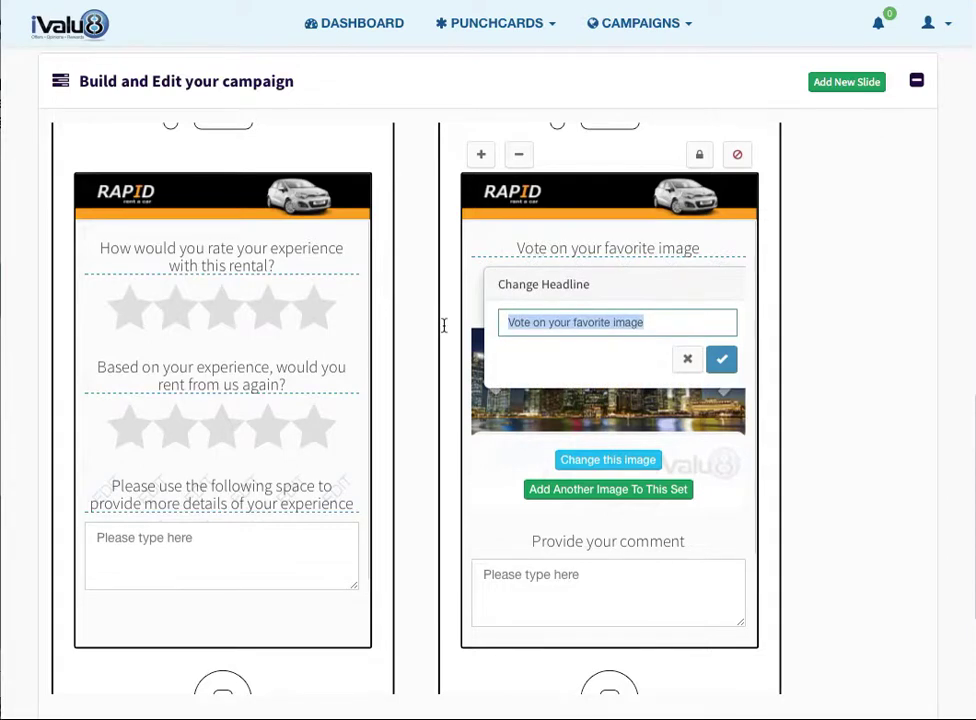
pyautogui.write('Vote on ')
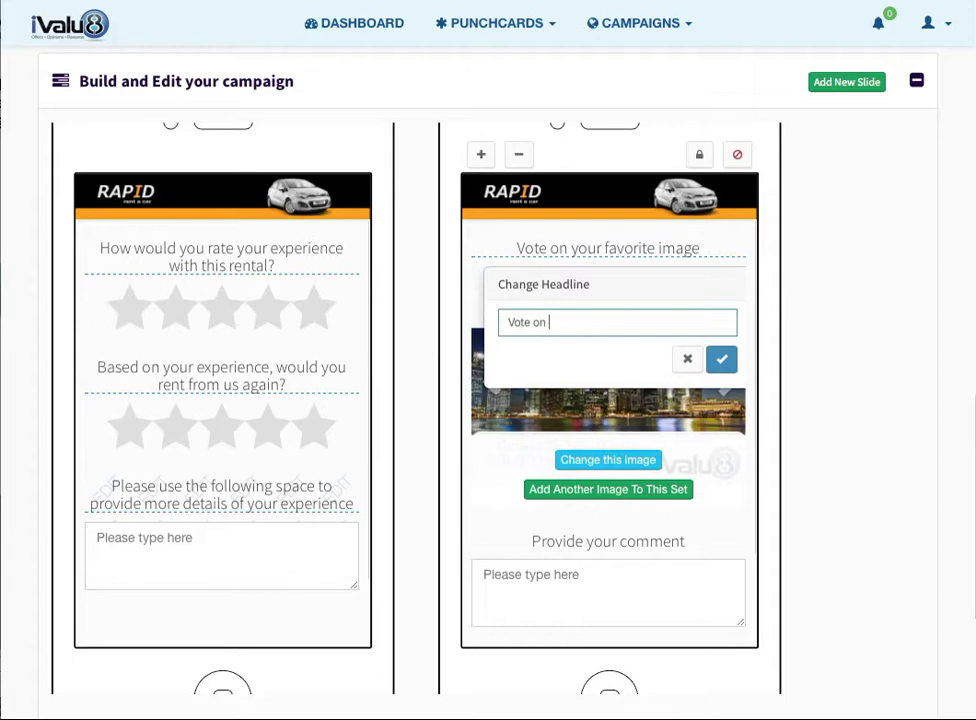
pyautogui.write('the car you would dlike to m')
pyautogui.press('BackSpace')
pyautogui.press('BackSpace')
pyautogui.press('BackSpace')
pyautogui.press('BackSpace')
pyautogui.press('BackSpace')
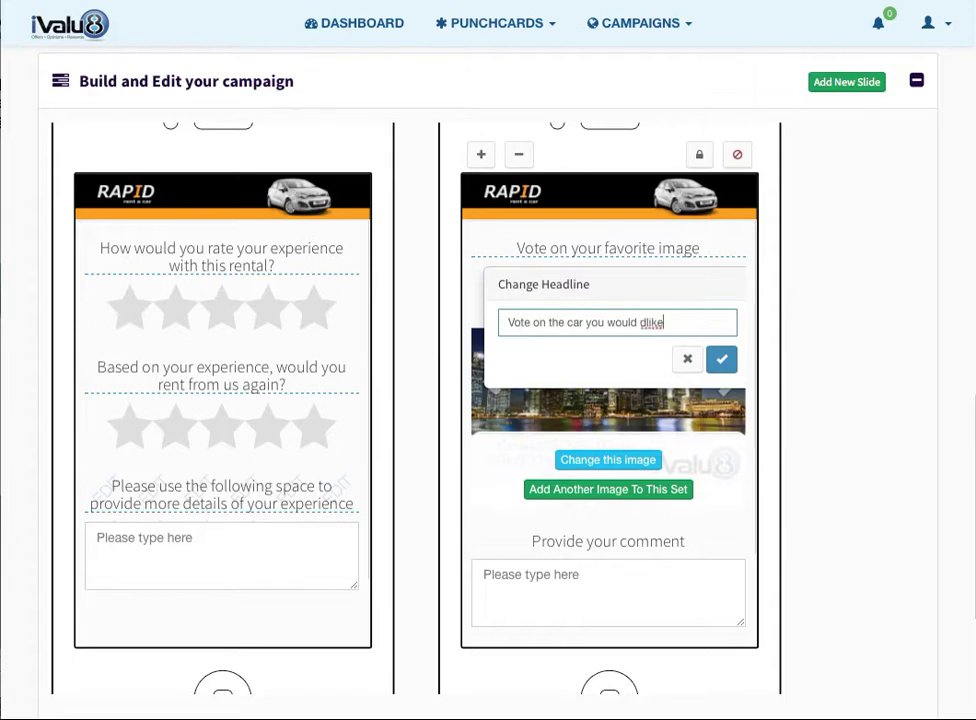
pyautogui.write('to rent next time you visit us')
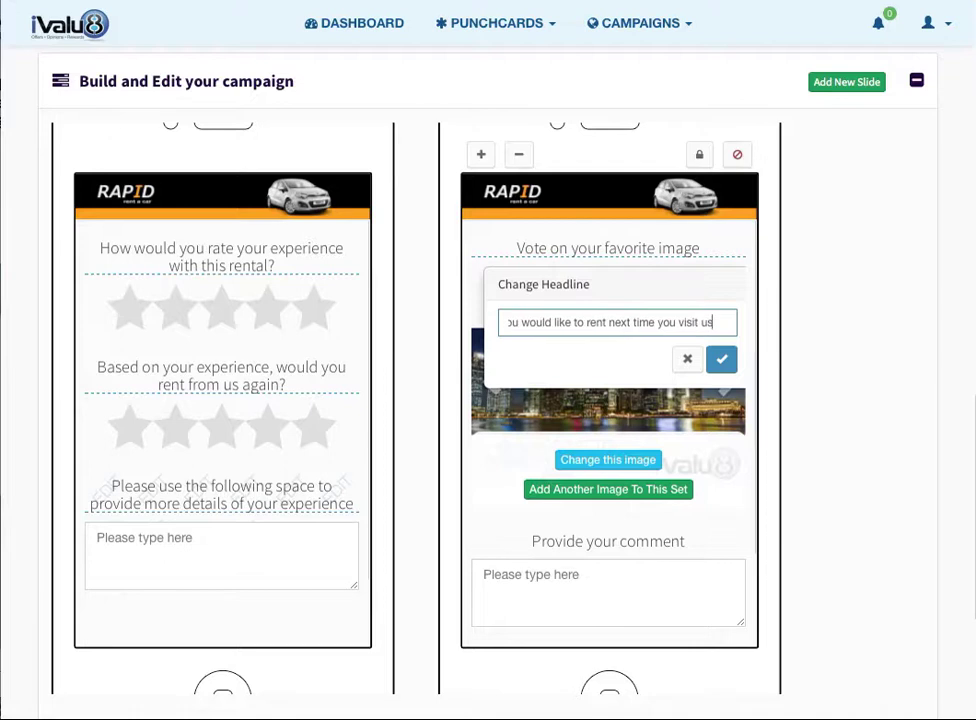
pyautogui.click(723, 360)
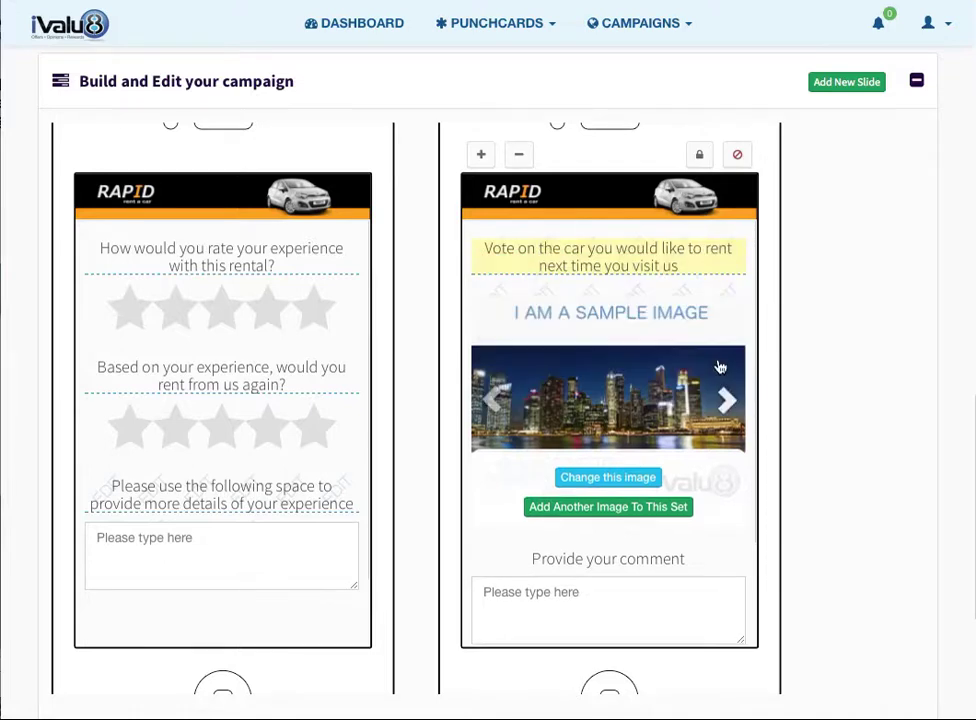
# - Replace the vote slide's sample images with car_1.png, car_2.png and car_3.png
pyautogui.click(622, 478)
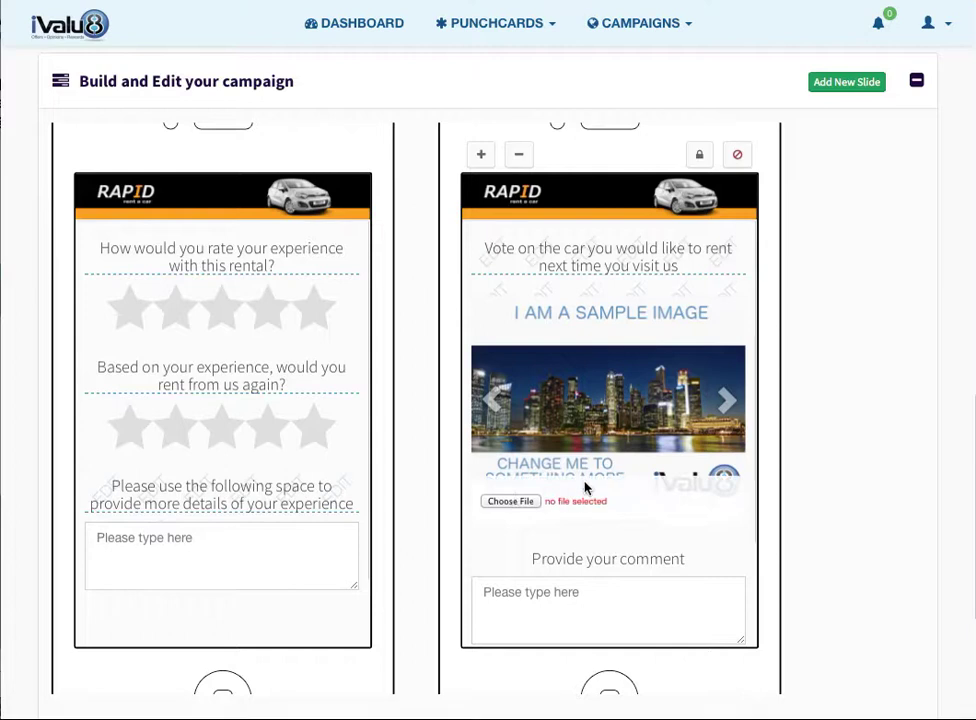
pyautogui.doubleClick(255, 309)
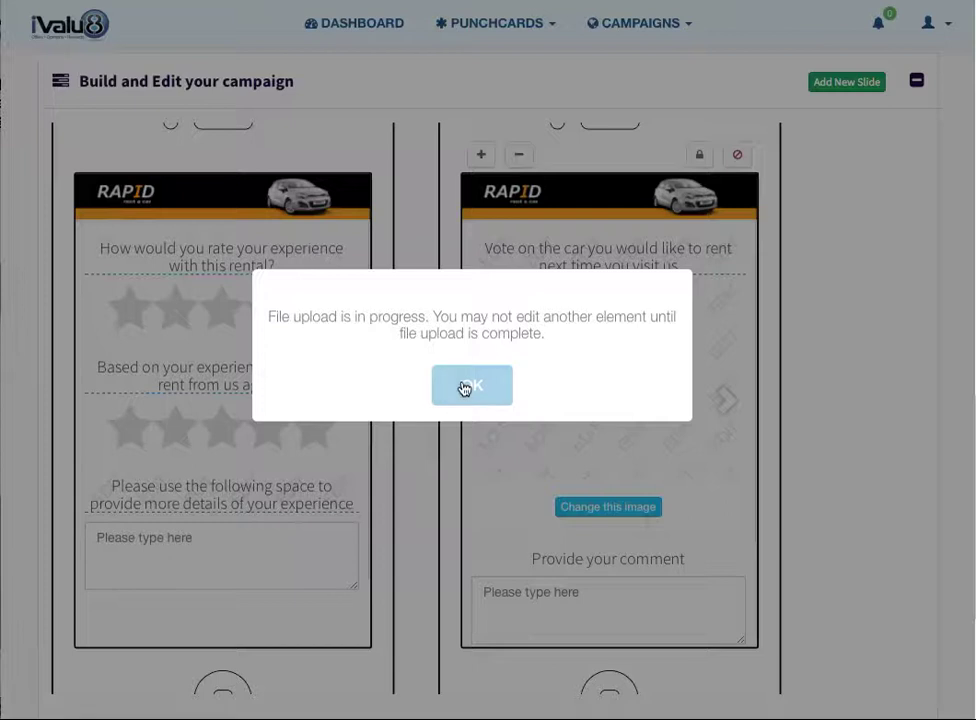
pyautogui.click(464, 388)
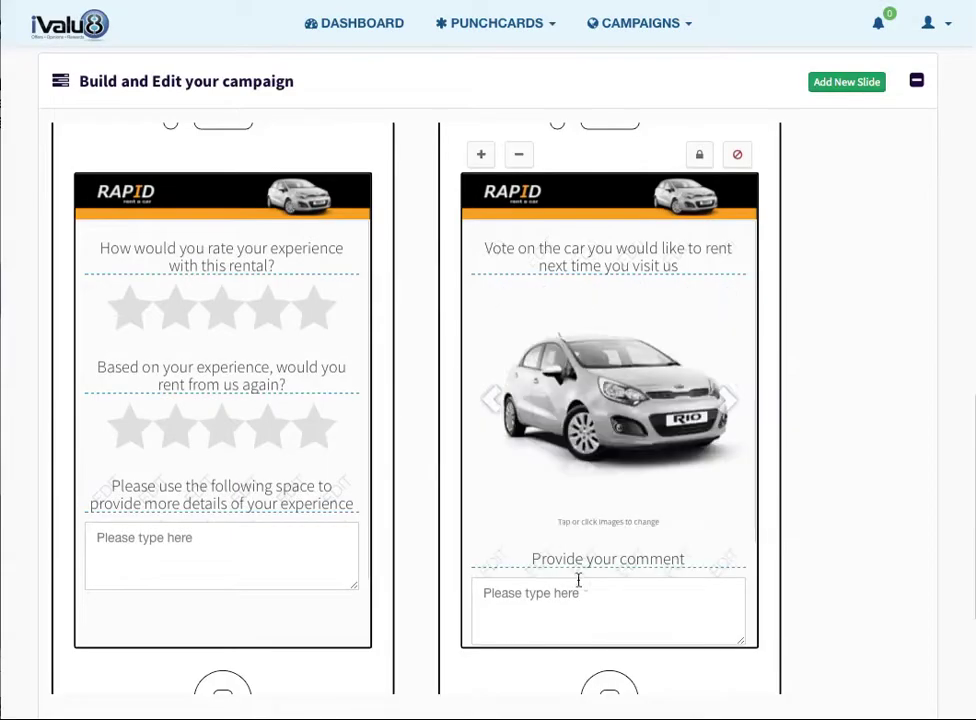
pyautogui.moveTo(600, 483)
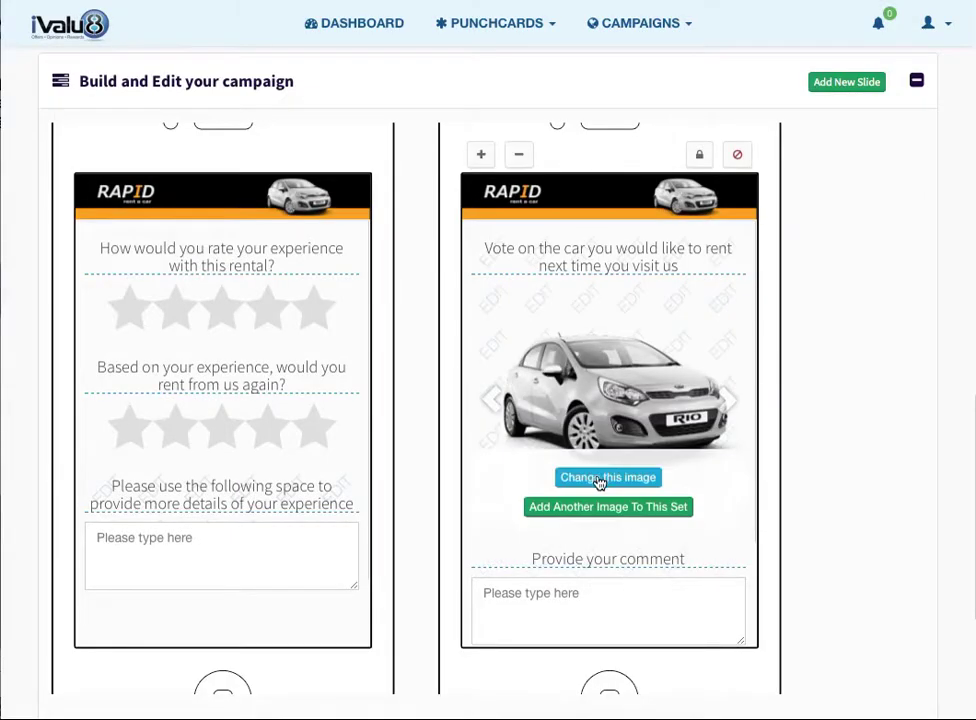
pyautogui.click(597, 505)
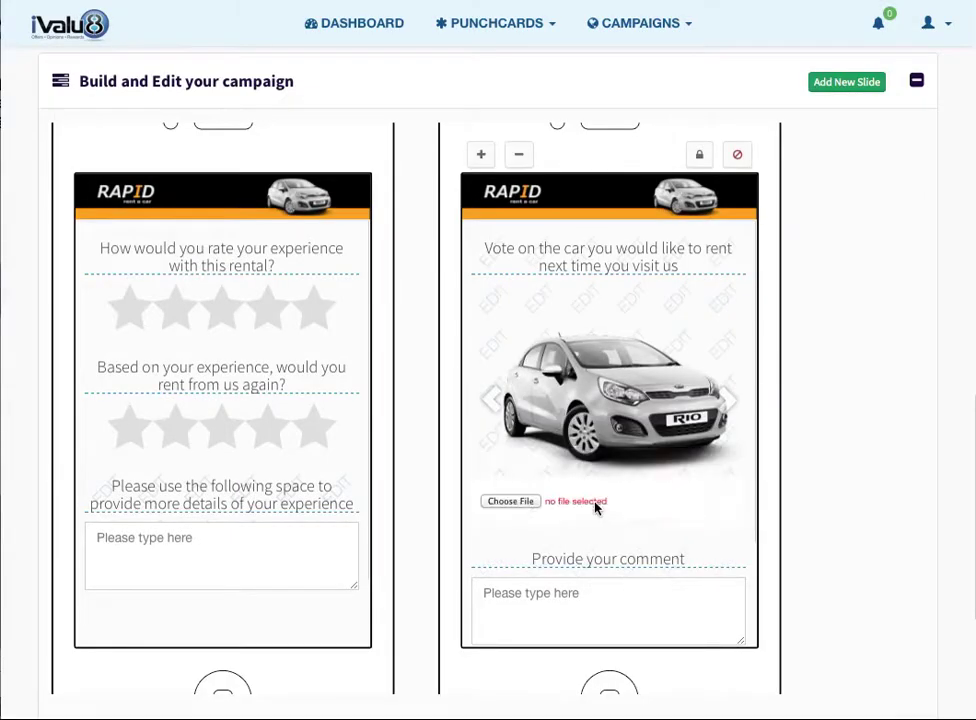
pyautogui.click(512, 501)
pyautogui.doubleClick(252, 248)
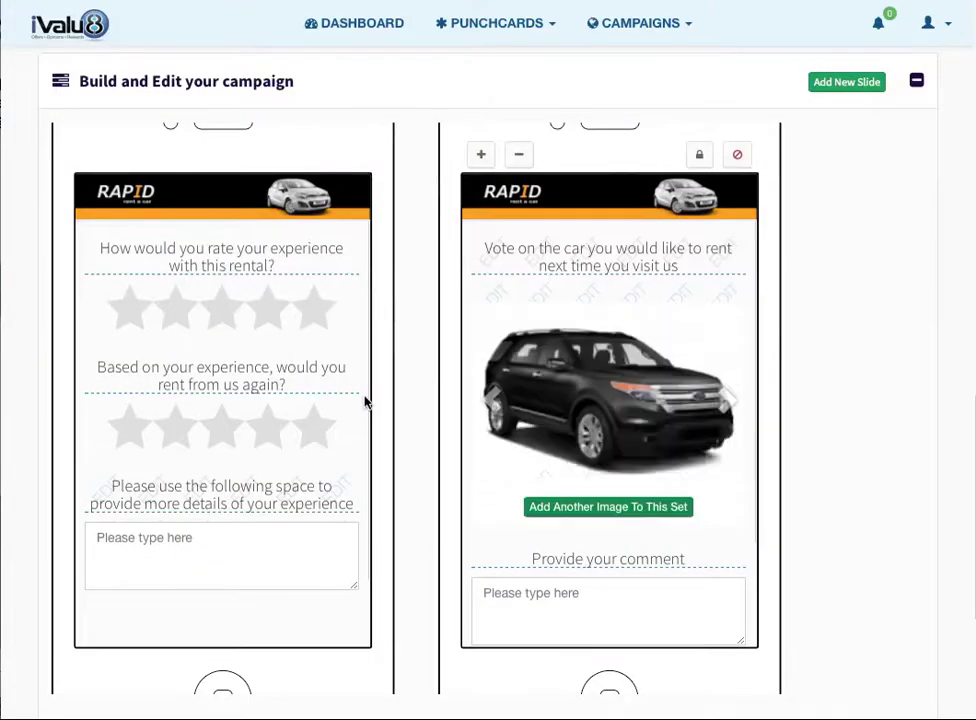
pyautogui.moveTo(595, 528)
pyautogui.click(608, 480)
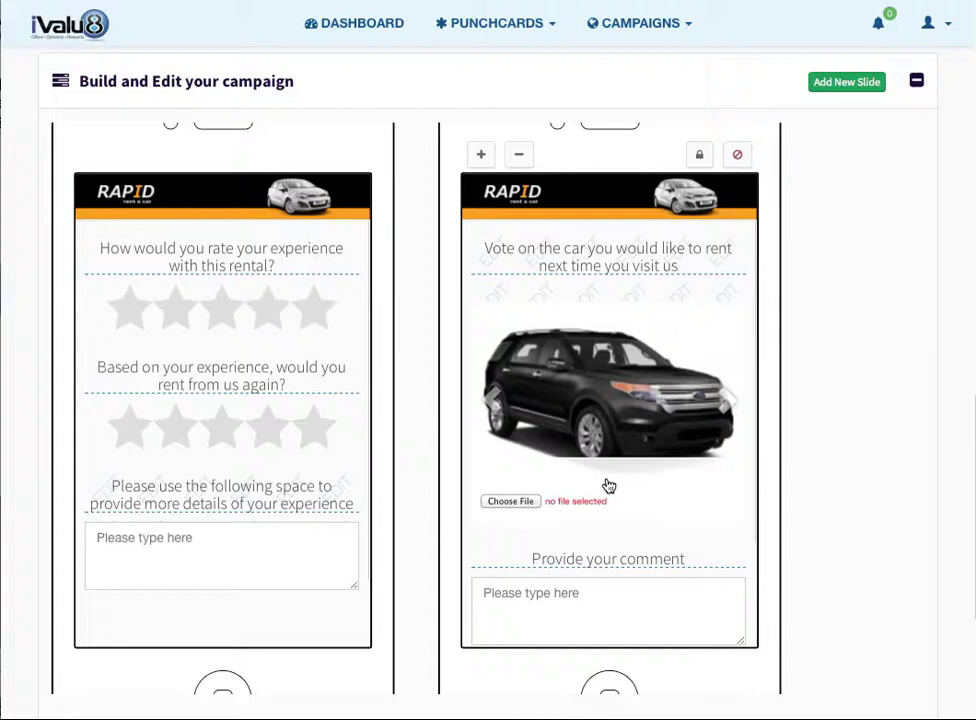
pyautogui.click(517, 504)
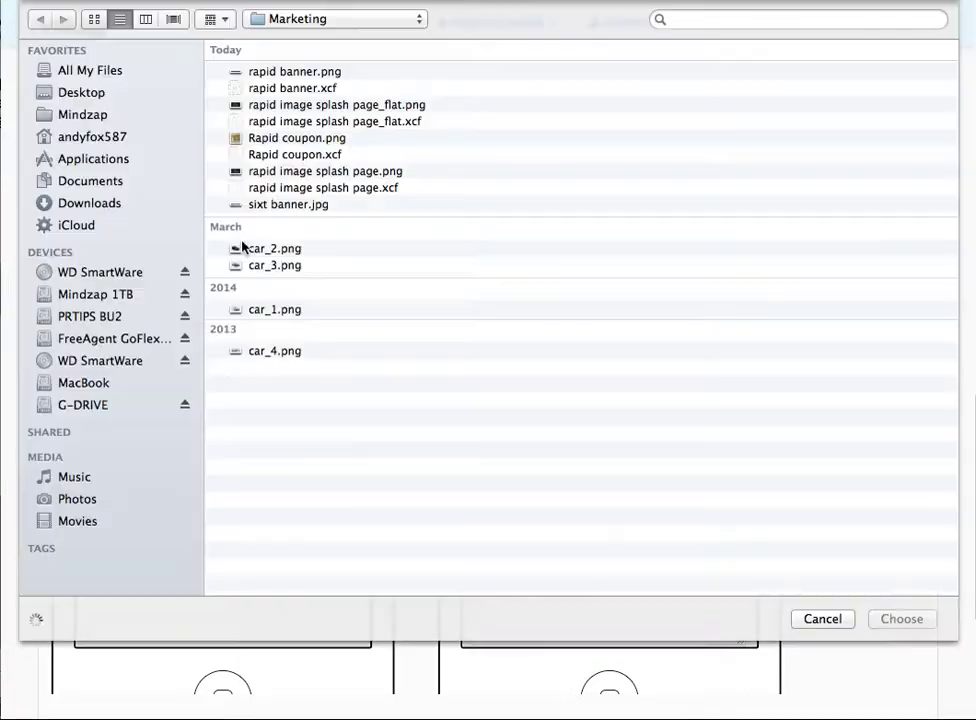
pyautogui.click(264, 266)
pyautogui.doubleClick(264, 266)
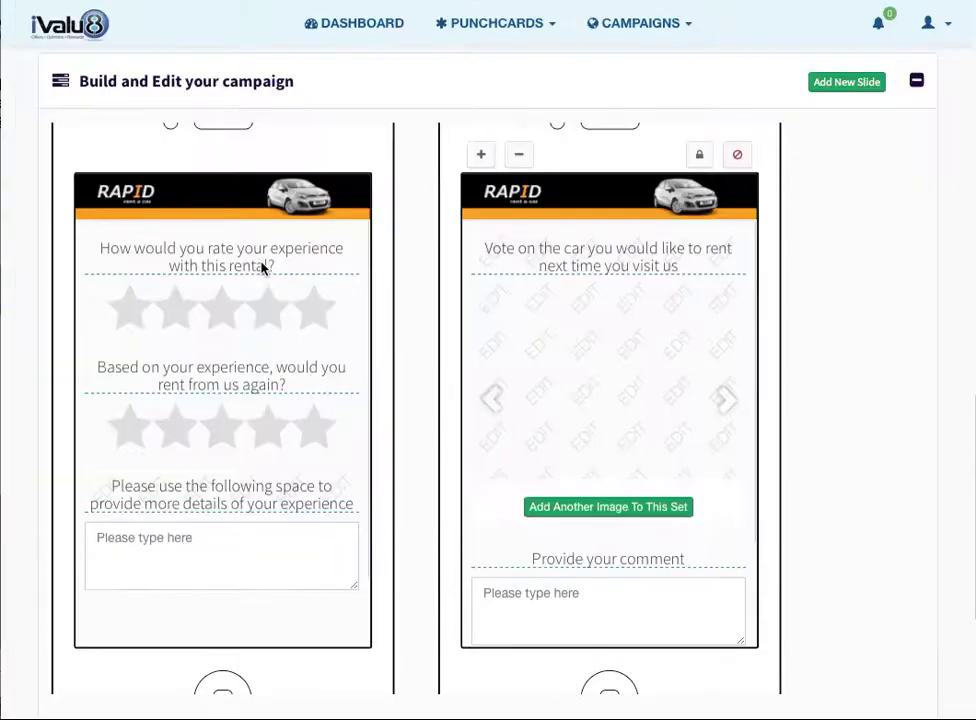
# - Reword the vote slide's 'Provide your comment' headline to 'Tell us why you chose this car'
pyautogui.click(570, 555)
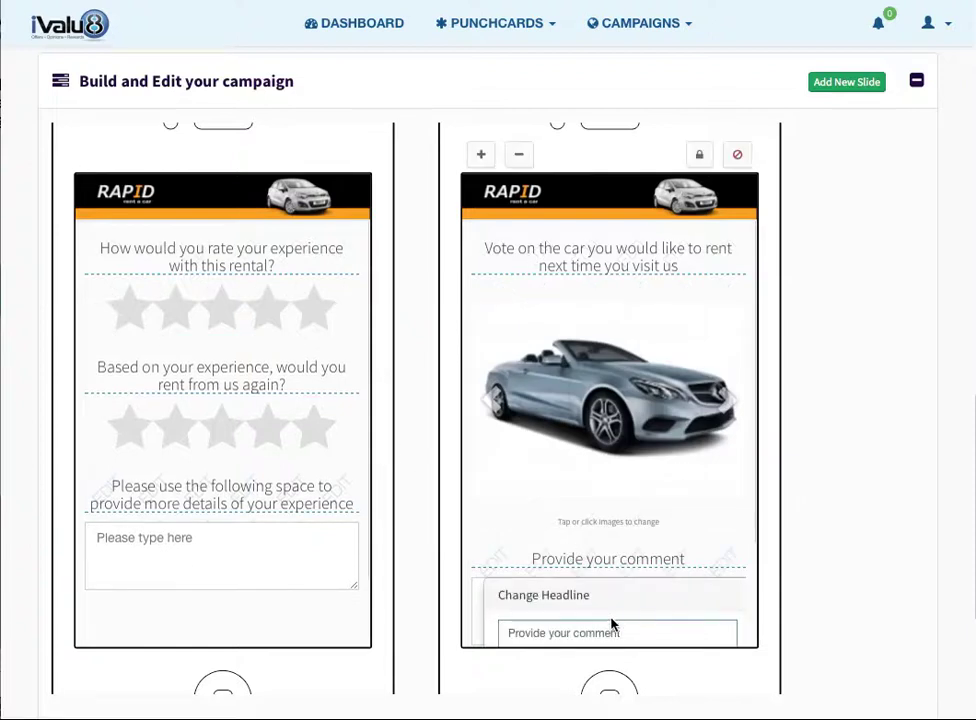
pyautogui.scroll(-2, 636, 625)
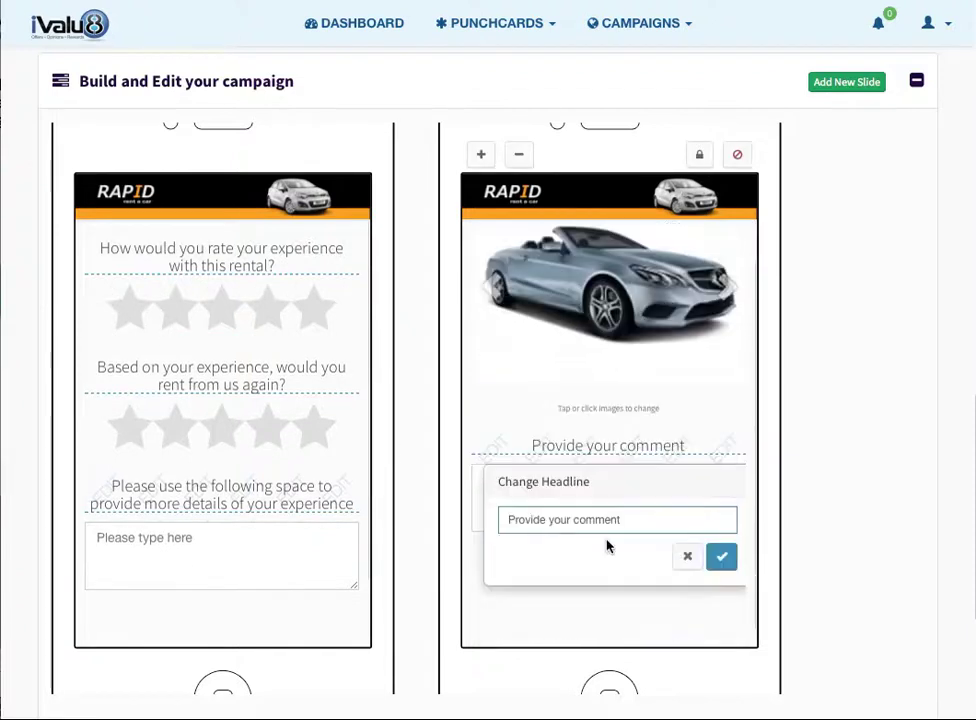
pyautogui.moveTo(621, 523); pyautogui.dragTo(356, 524)
pyautogui.write('Tel')
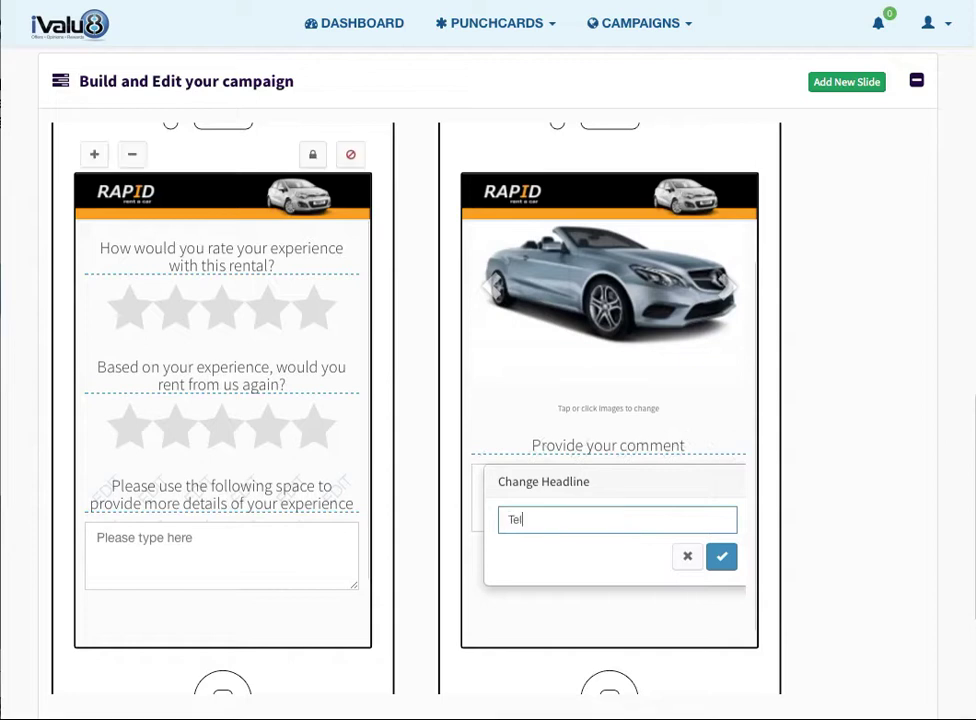
pyautogui.write('l us why you chose this car')
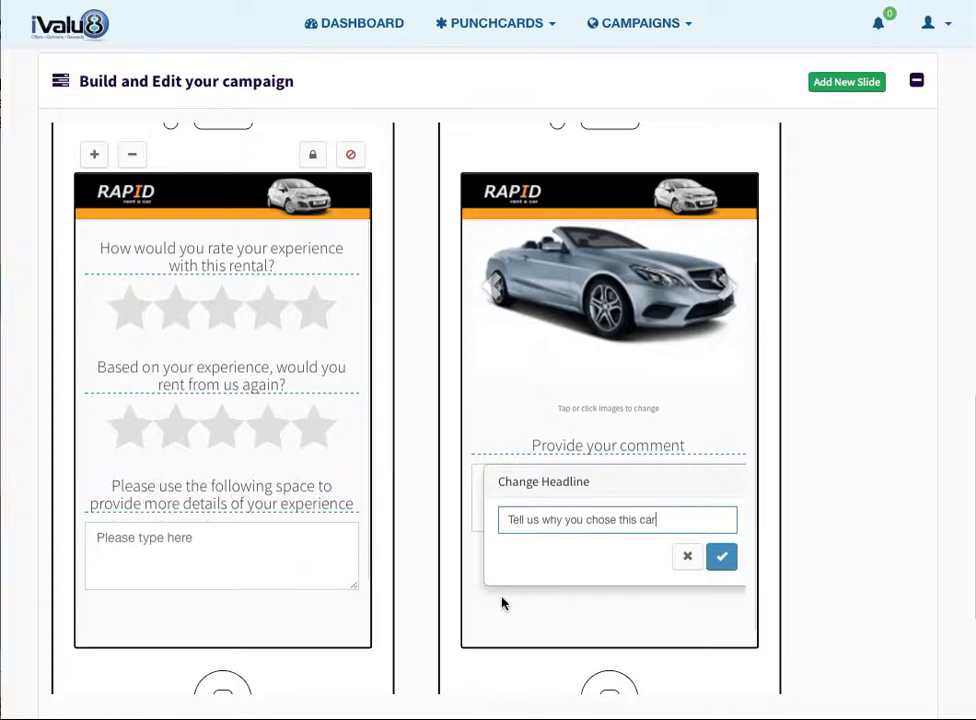
pyautogui.click(719, 560)
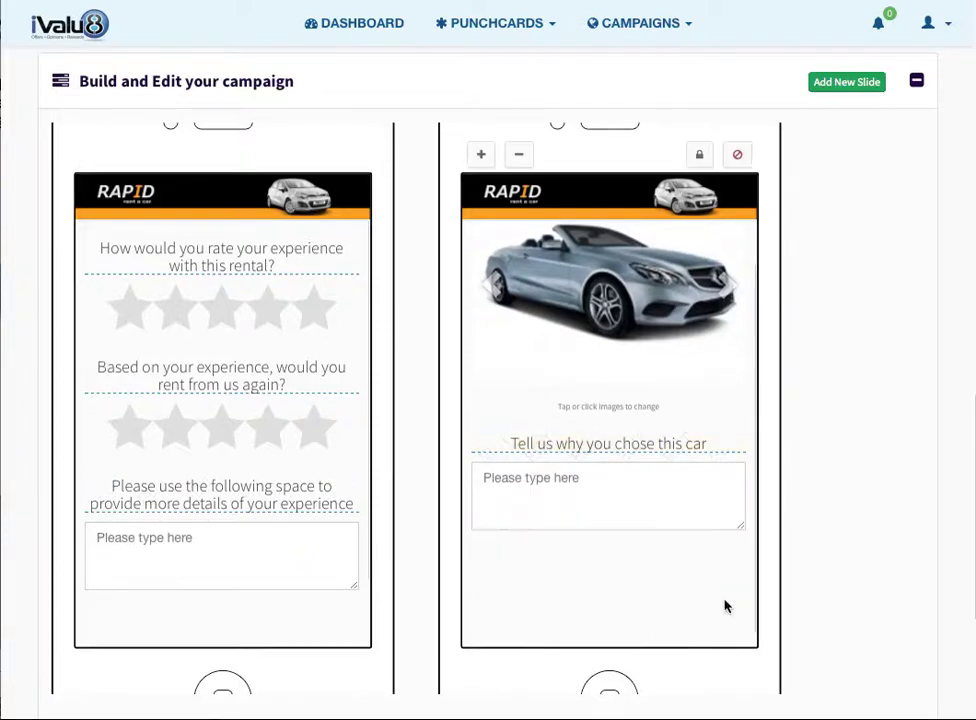
# - Save the campaign slides and acknowledge the saved confirmation
pyautogui.scroll(-4, 865, 560)
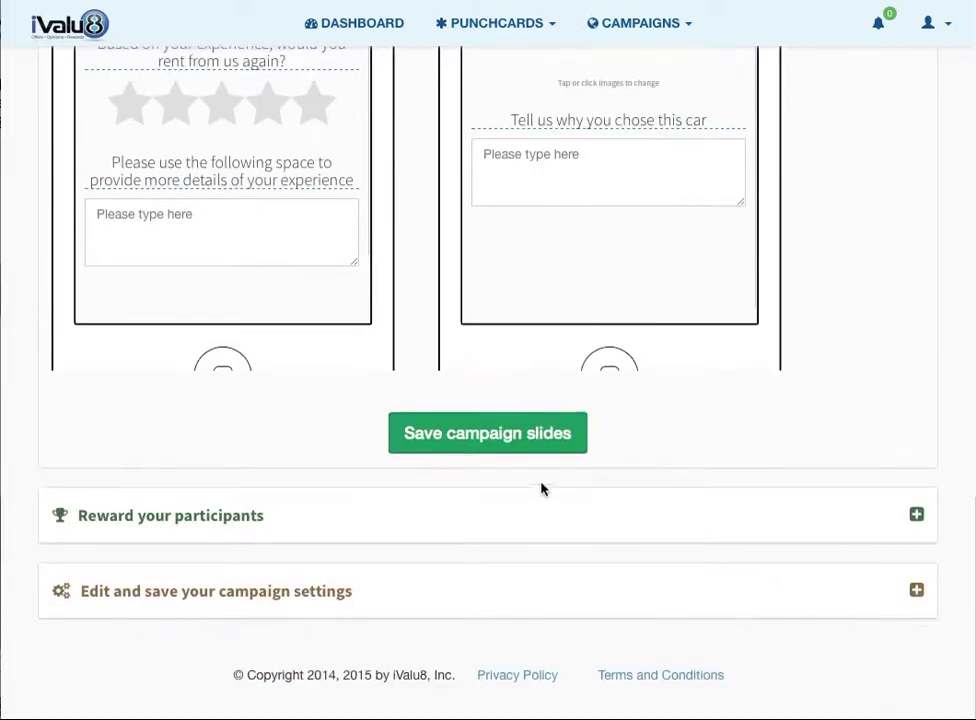
pyautogui.scroll(2, 451, 420)
pyautogui.scroll(1, 451, 420)
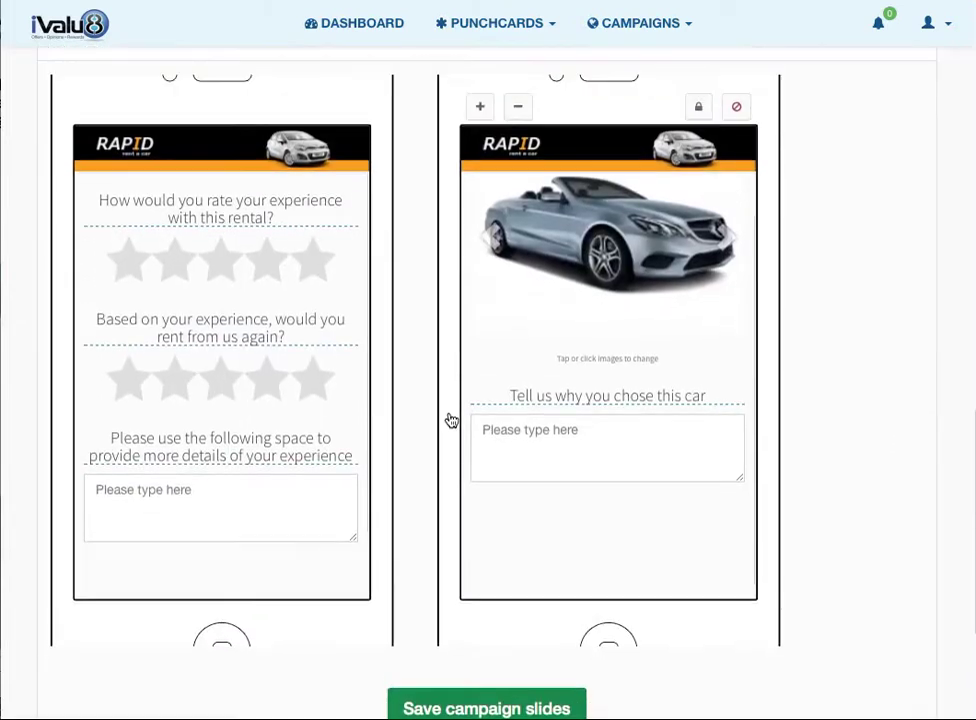
pyautogui.scroll(-2, 451, 420)
pyautogui.scroll(-2, 451, 418)
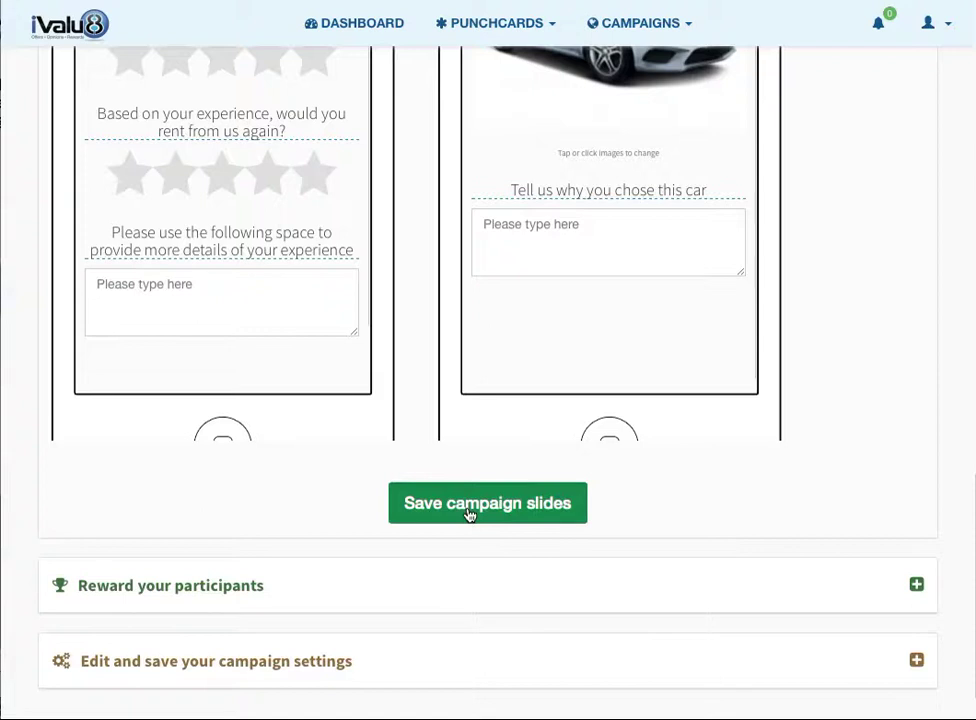
pyautogui.click(469, 514)
pyautogui.click(464, 390)
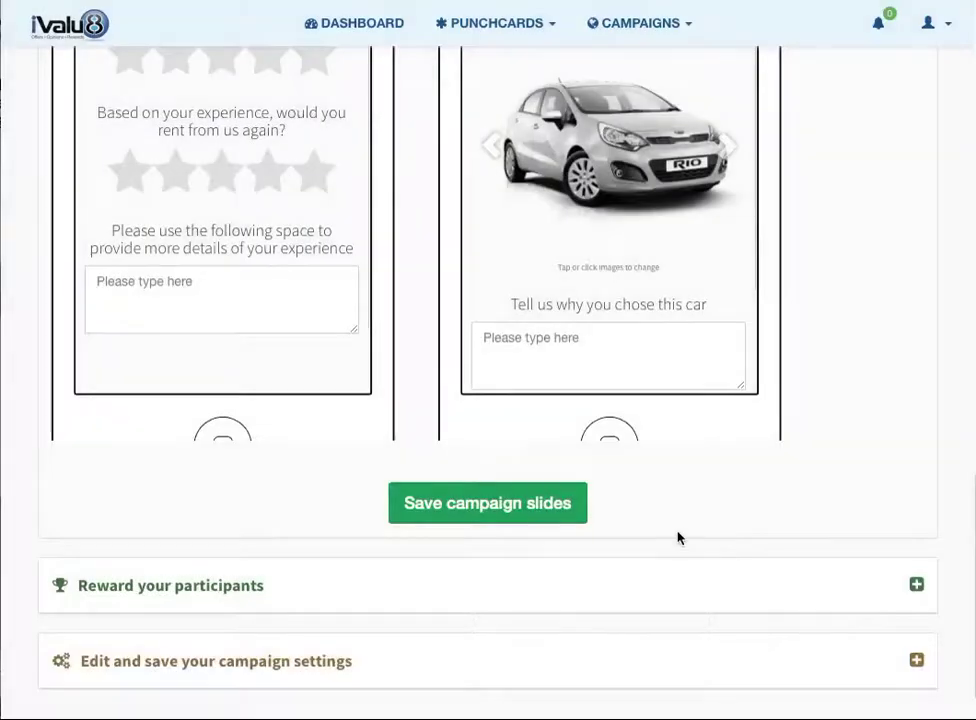
# - Collapse the 'Build and Edit your campaign' section
pyautogui.scroll(2, 804, 131)
pyautogui.scroll(4, 804, 131)
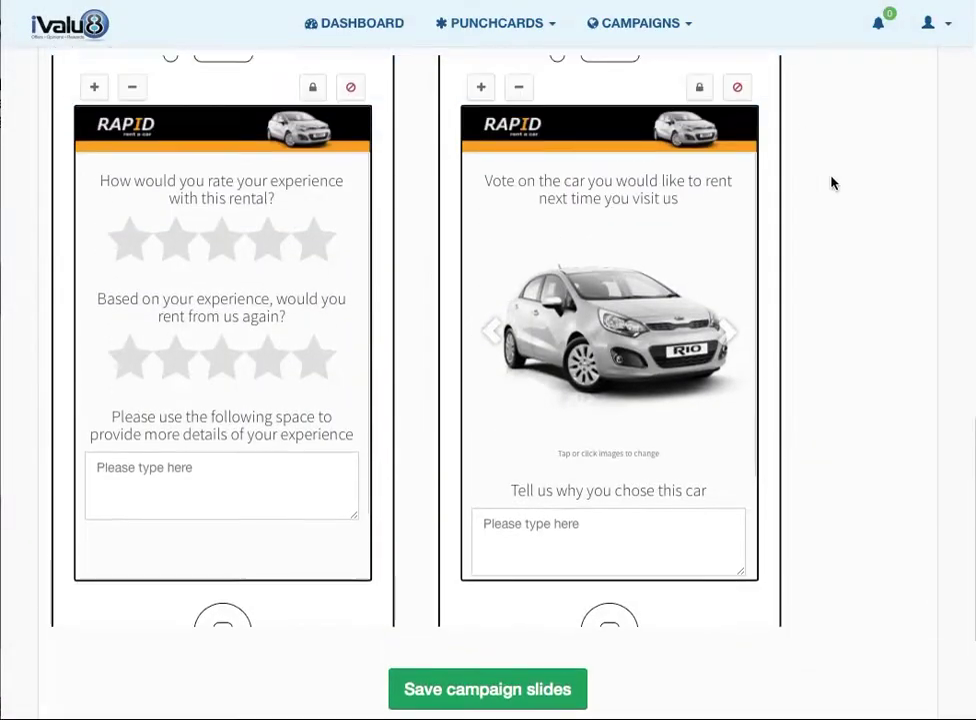
pyautogui.click(900, 190)
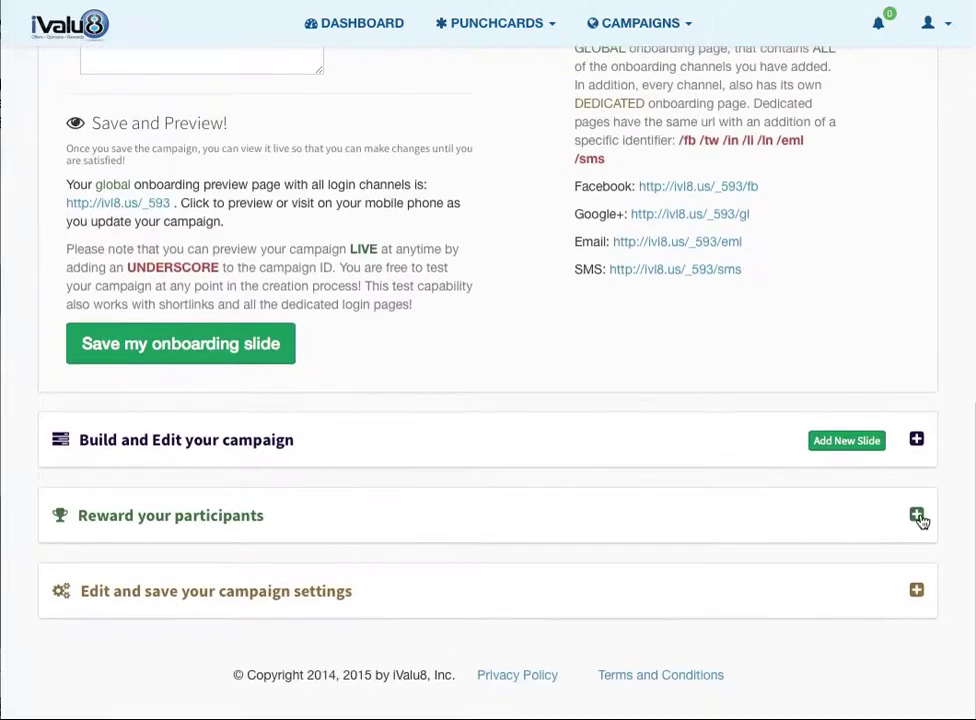
# - Upload Rapid coupon.png as the reward image under 'Reward your participants'
pyautogui.click(916, 516)
pyautogui.scroll(-5, 558, 473)
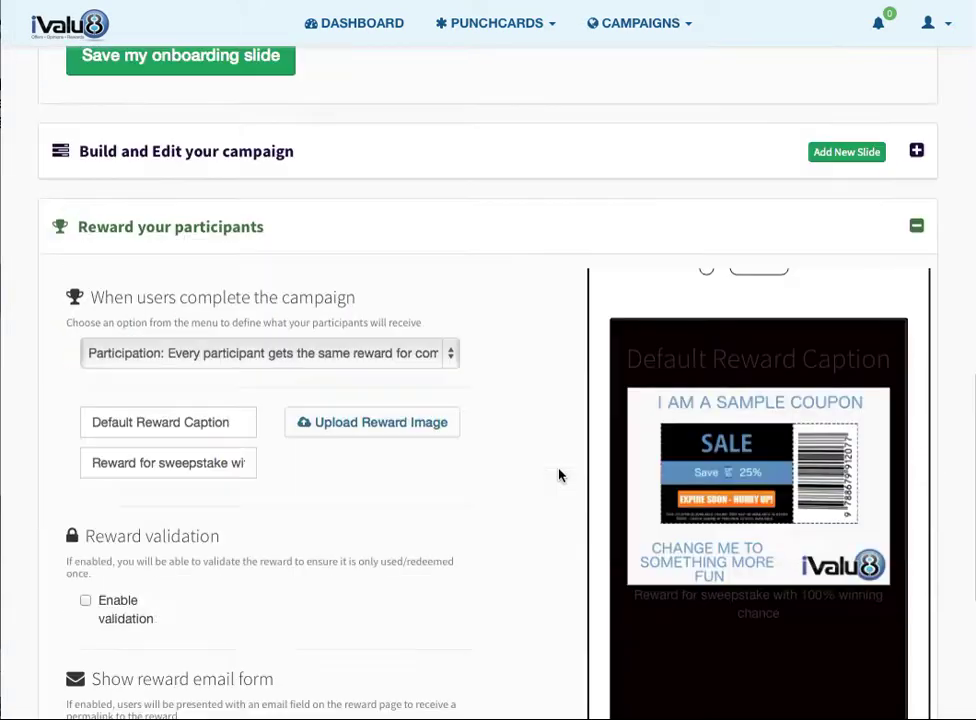
pyautogui.scroll(-3, 558, 475)
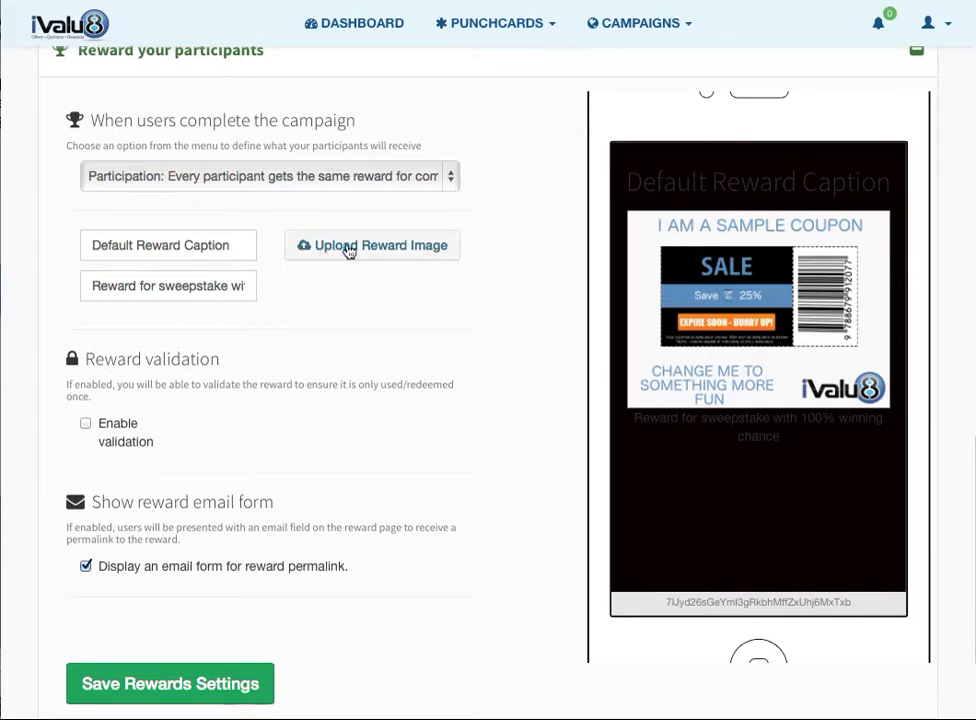
pyautogui.click(318, 247)
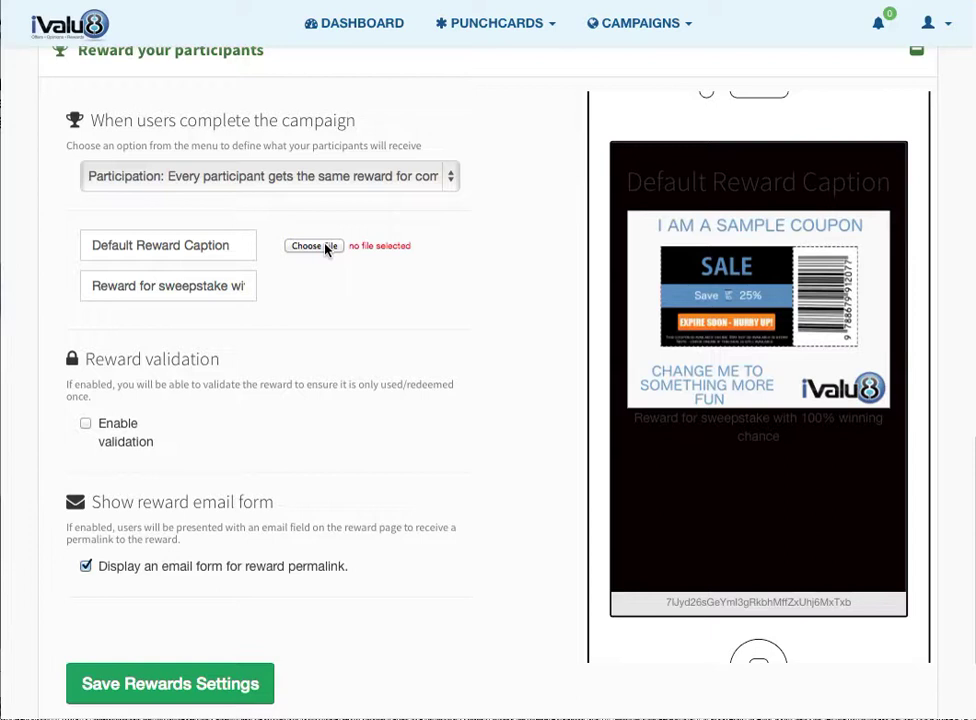
pyautogui.click(326, 248)
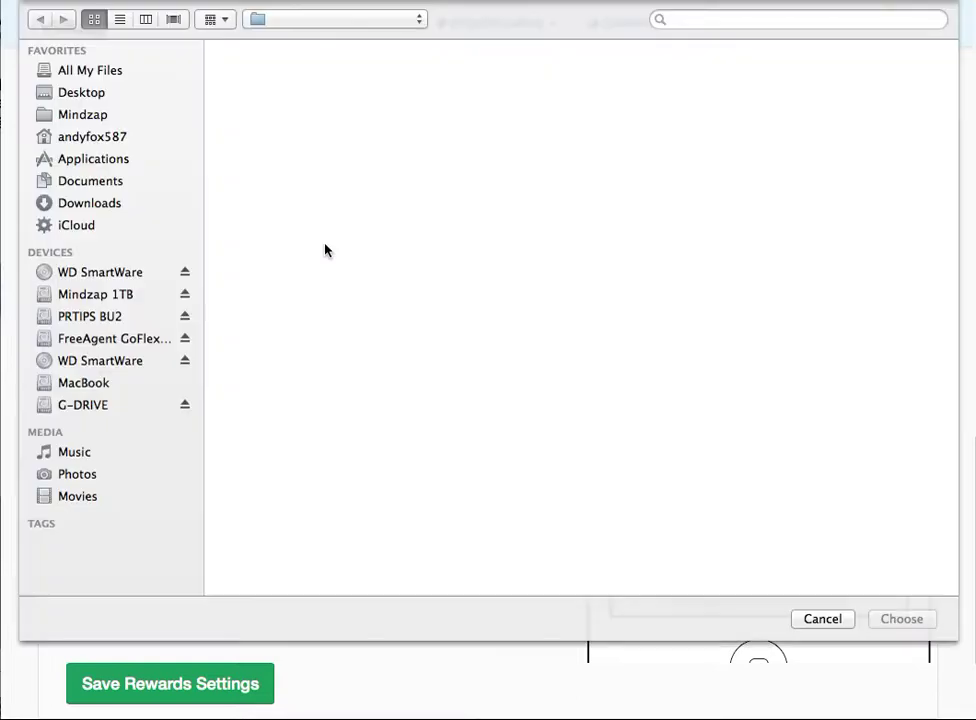
pyautogui.doubleClick(302, 141)
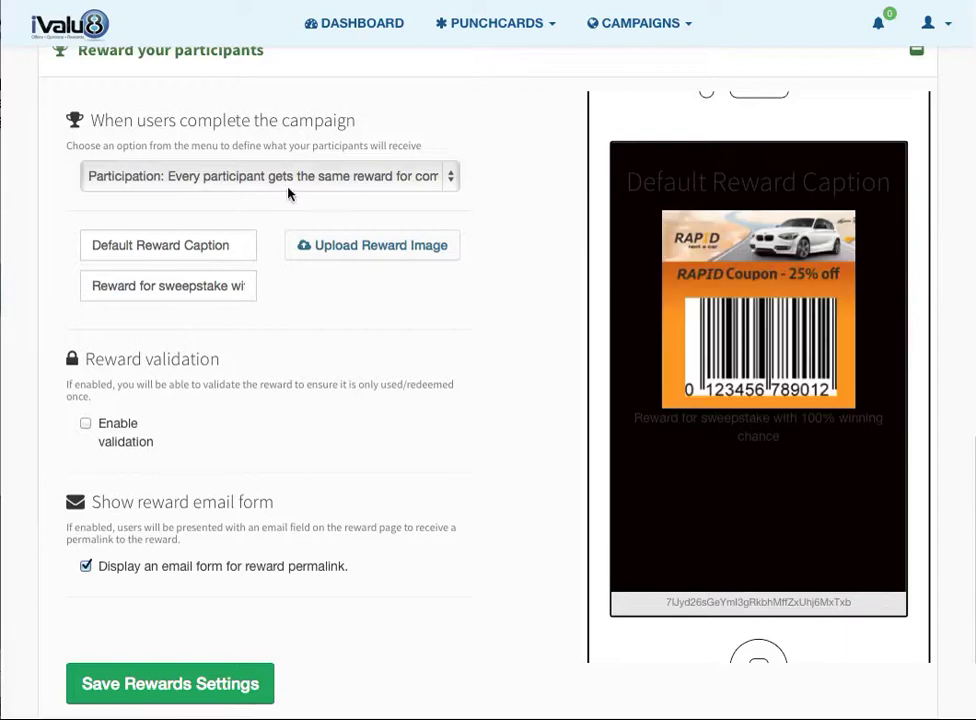
# - Change the reward caption to 'Thank you for your participation'
pyautogui.tripleClick(166, 245)
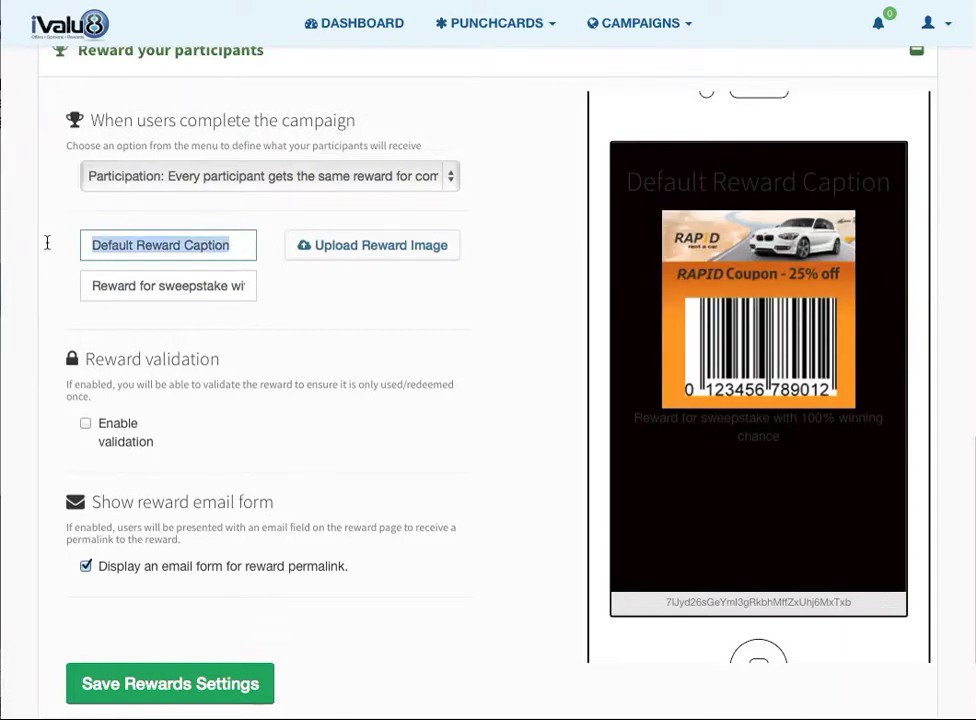
pyautogui.write('Cong')
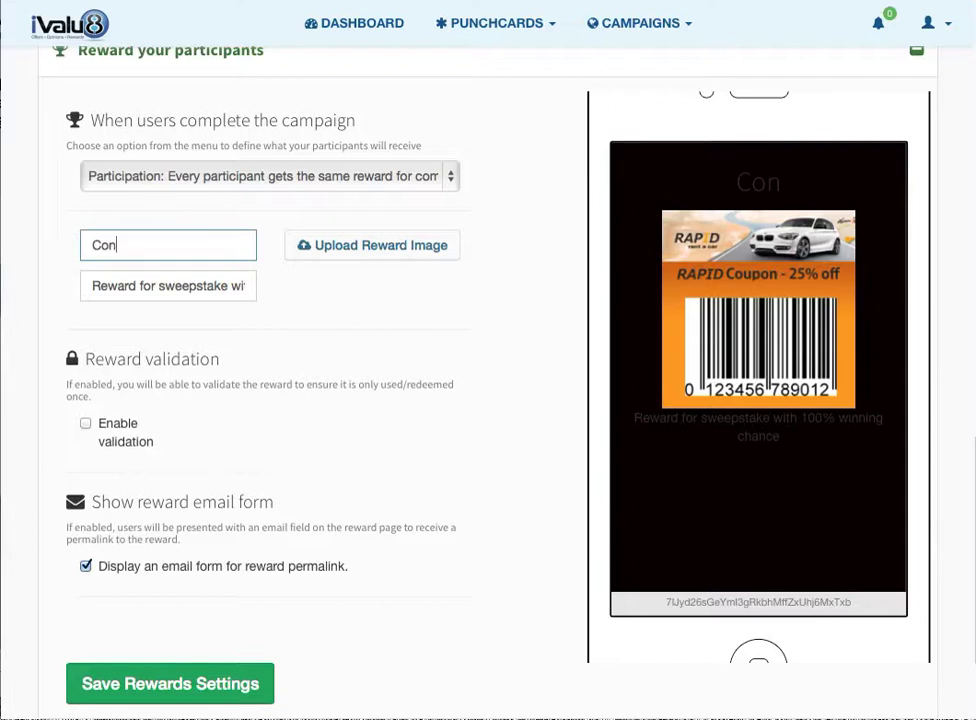
pyautogui.press('BackSpace')
pyautogui.press('BackSpace')
pyautogui.press('BackSpace')
pyautogui.press('BackSpace')
pyautogui.write('Tha')
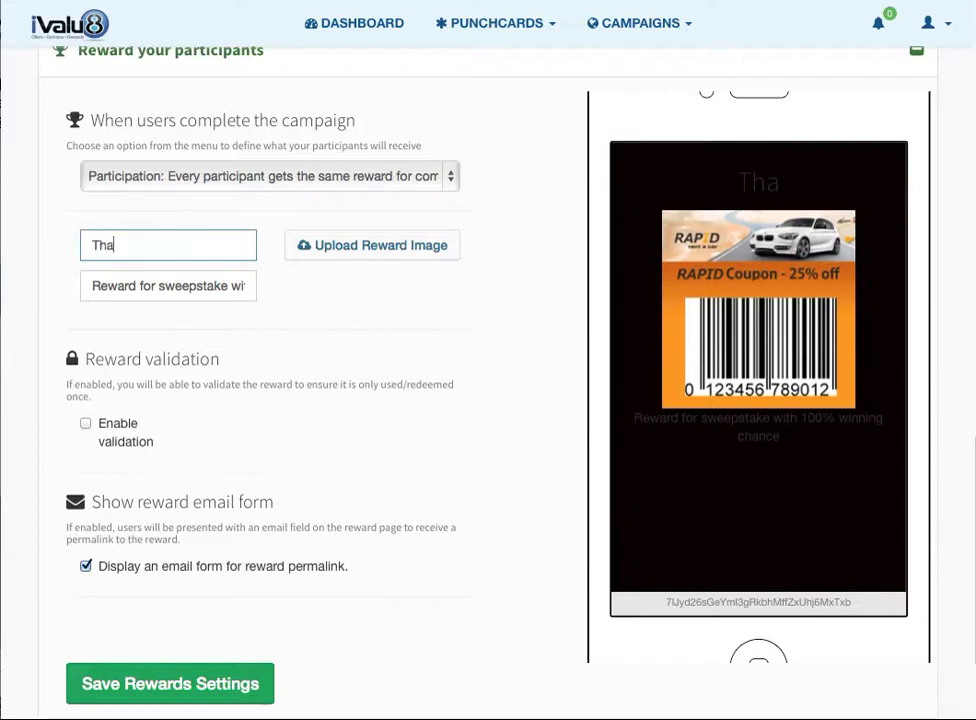
pyautogui.write('nk you for yo')
pyautogui.press('BackSpace')
pyautogui.press('BackSpace')
pyautogui.write('or your par')
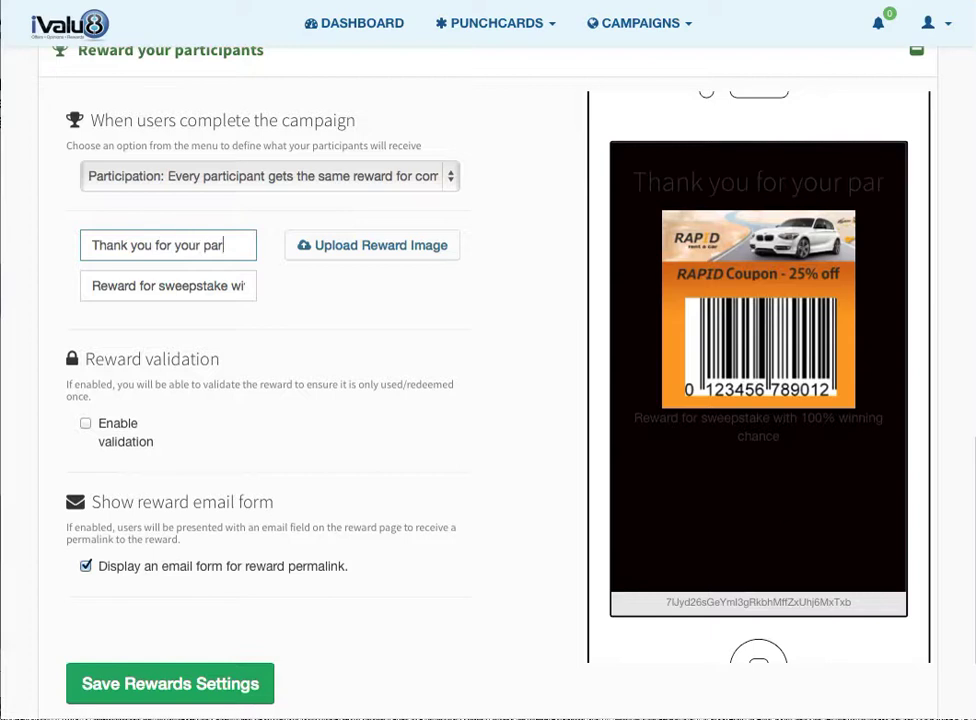
pyautogui.write('ticipation')
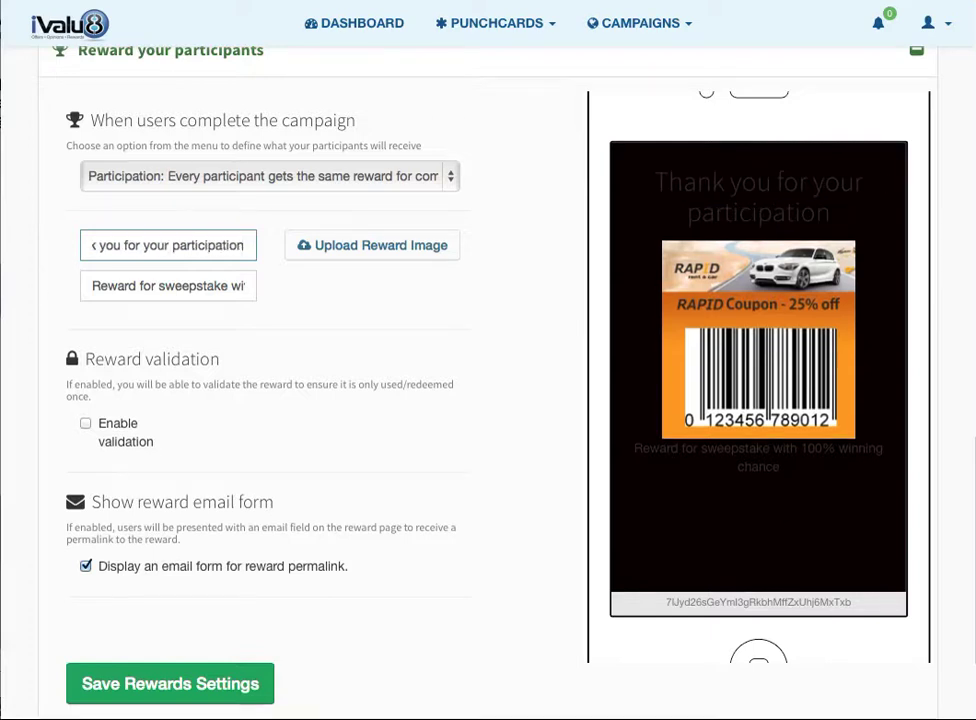
# - Replace the reward description with 'Enter your email below to save your reward'
pyautogui.click(92, 285)
pyautogui.moveTo(92, 285); pyautogui.dragTo(296, 287)
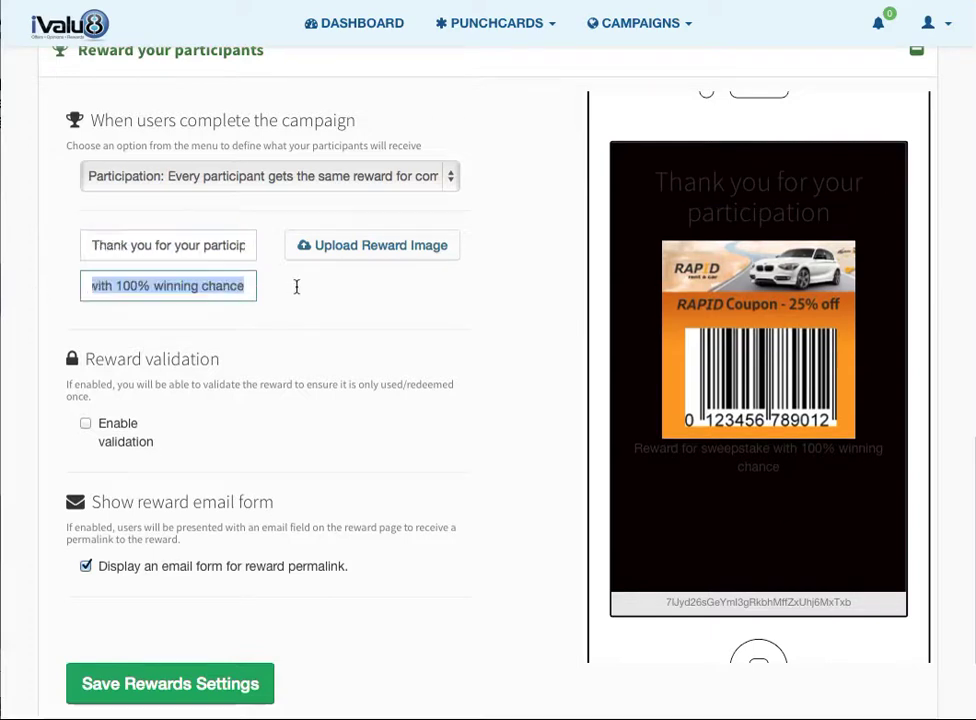
pyautogui.write('Enter you')
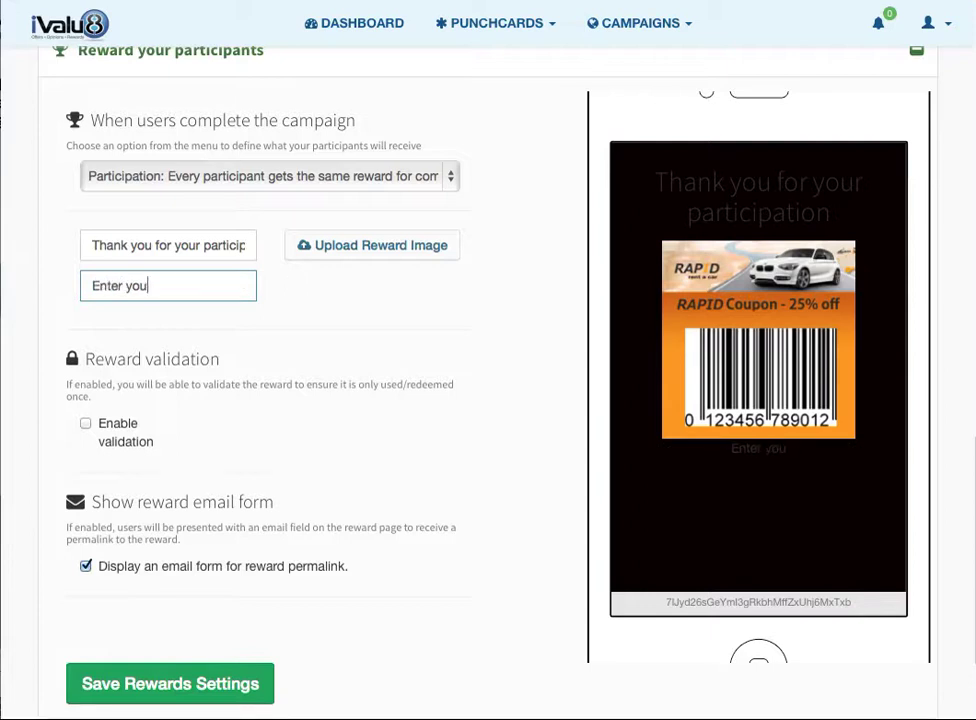
pyautogui.write('r email be')
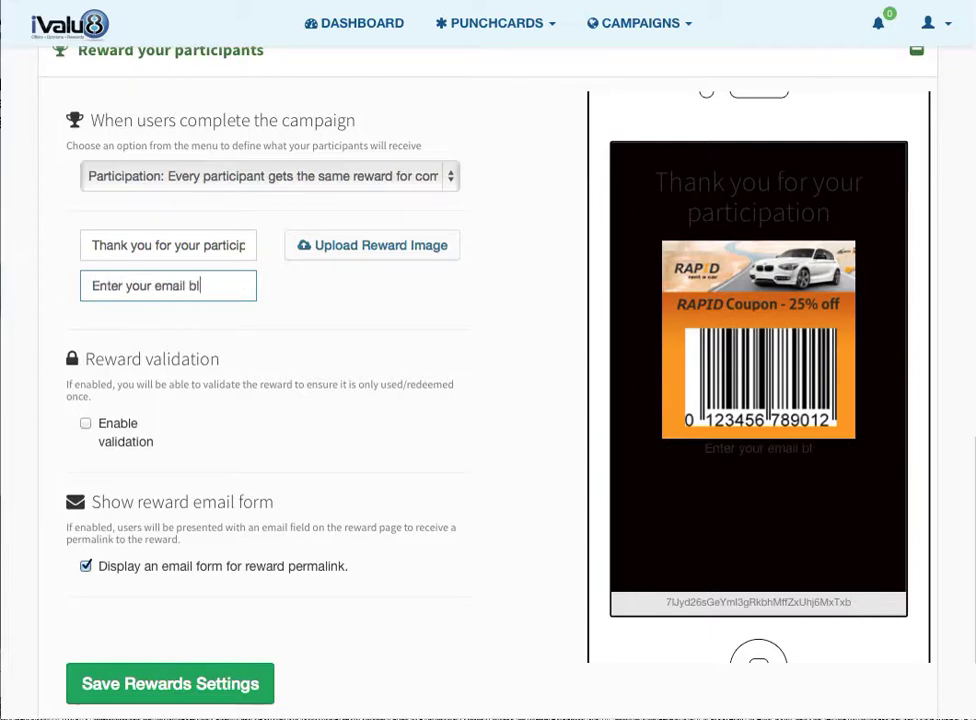
pyautogui.write('low ')
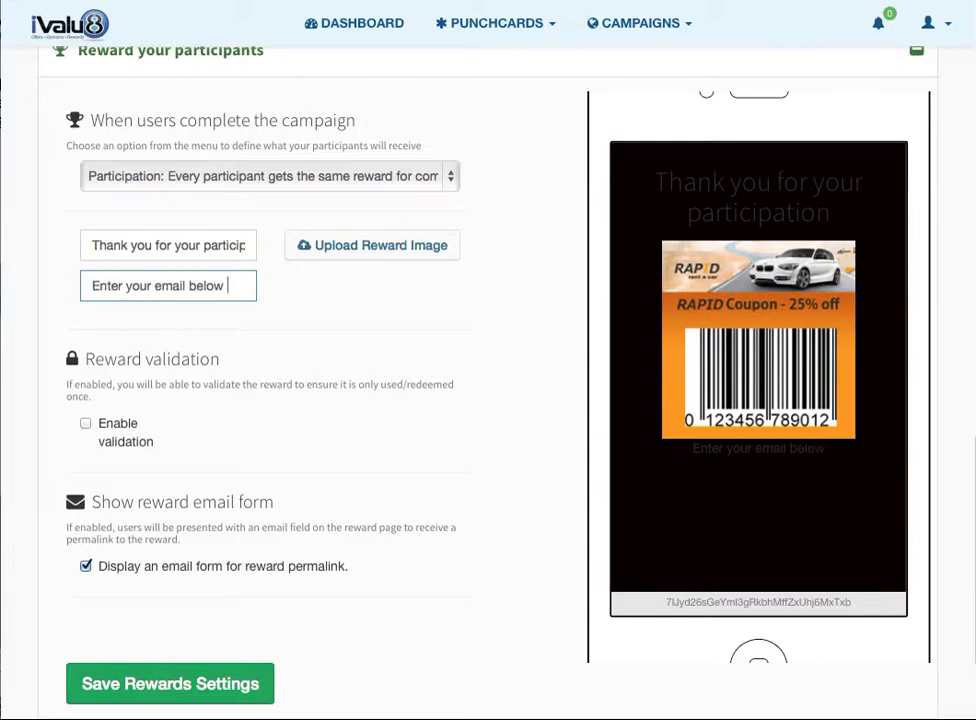
pyautogui.write('to save your reward')
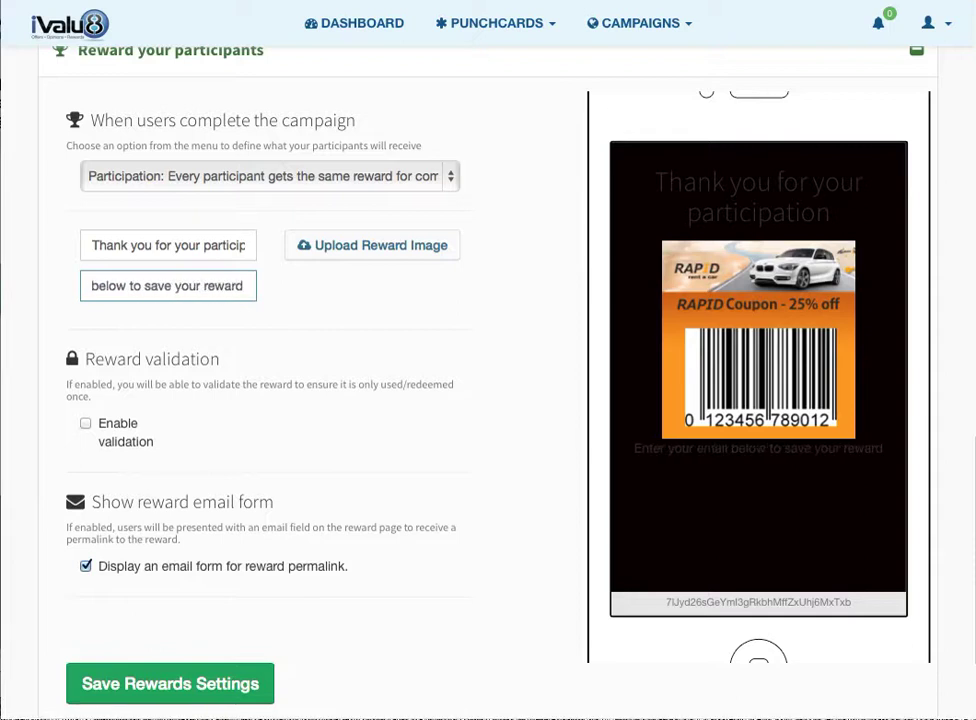
pyautogui.scroll(-1, 322, 314)
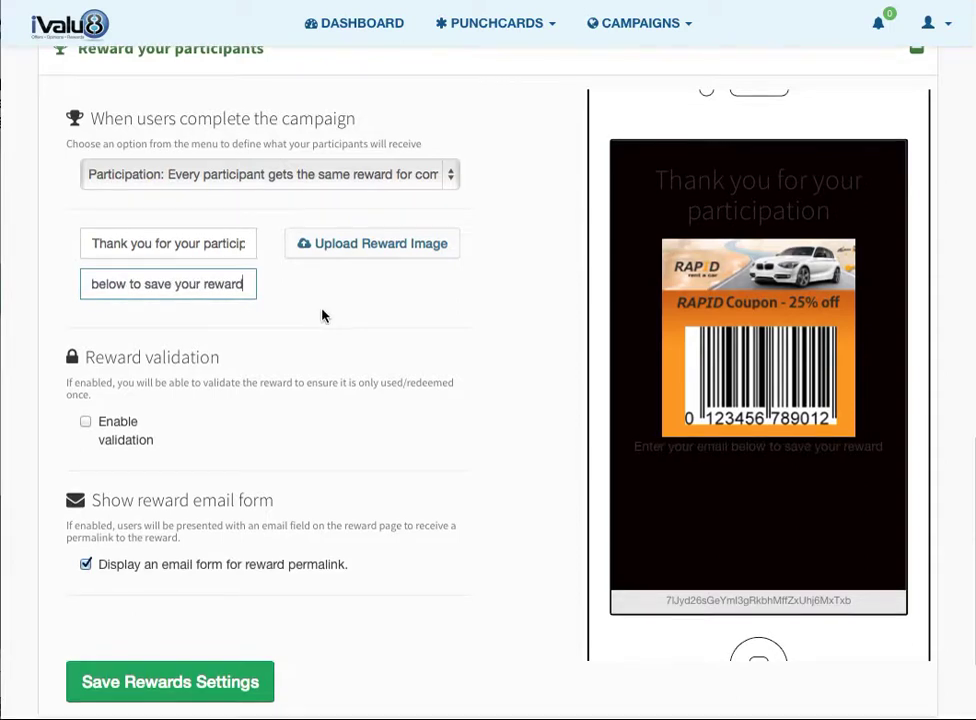
pyautogui.click(342, 447)
# - Save the reward settings and dismiss the confirmation
pyautogui.scroll(-1, 342, 447)
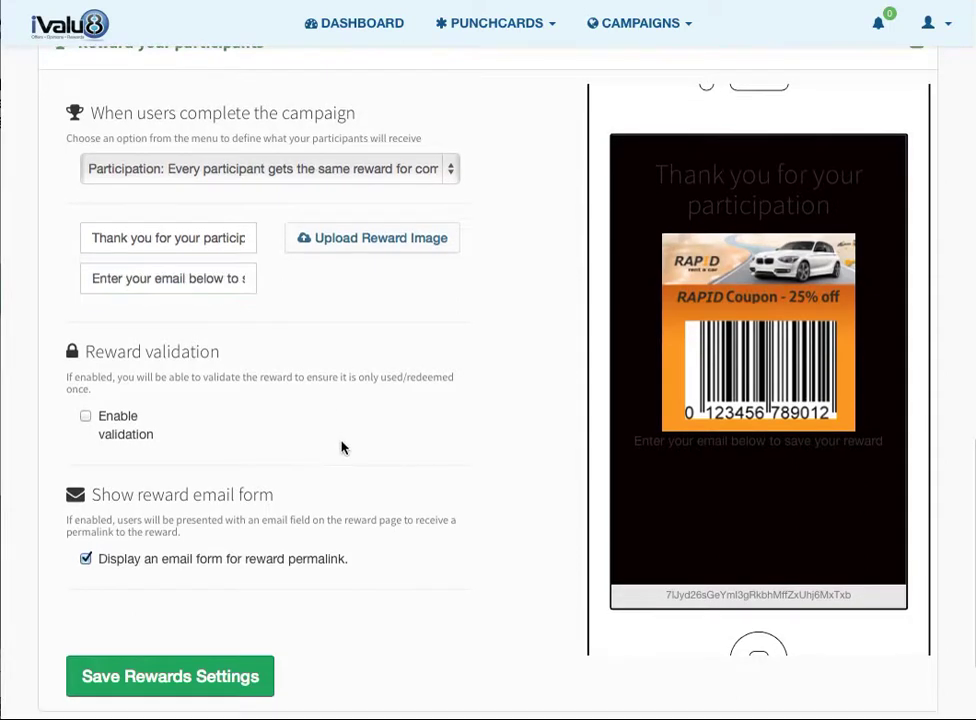
pyautogui.scroll(-3, 108, 473)
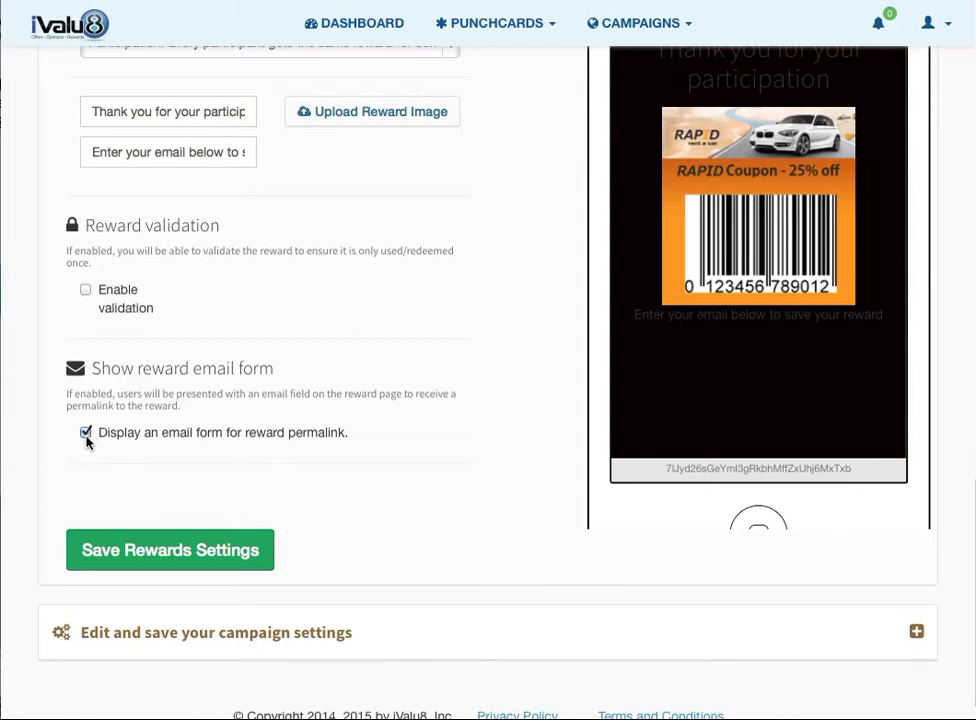
pyautogui.click(160, 561)
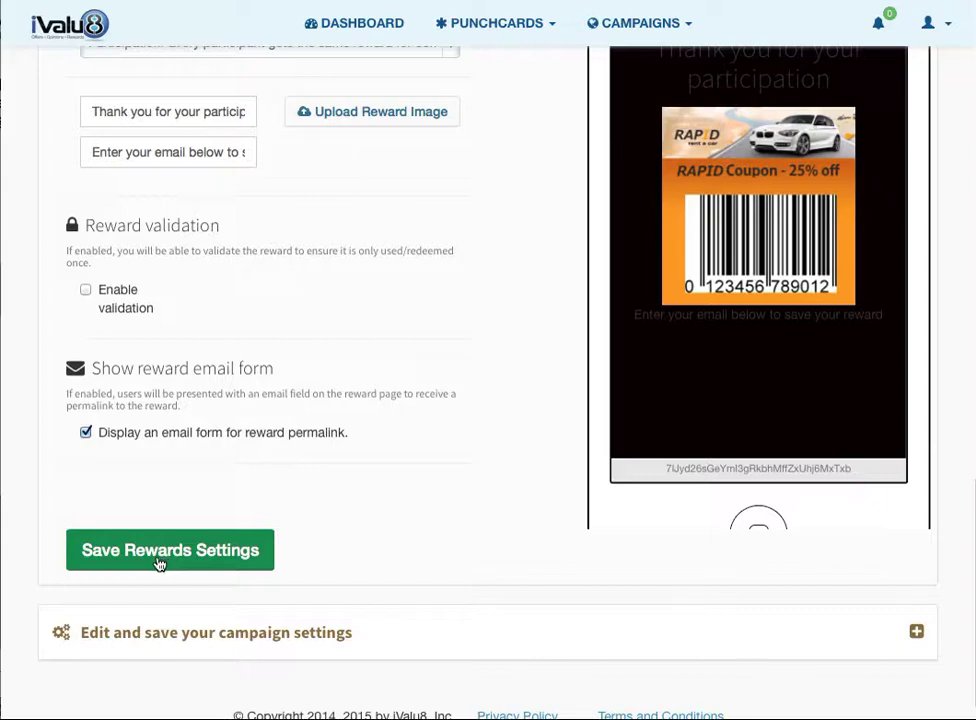
pyautogui.click(490, 377)
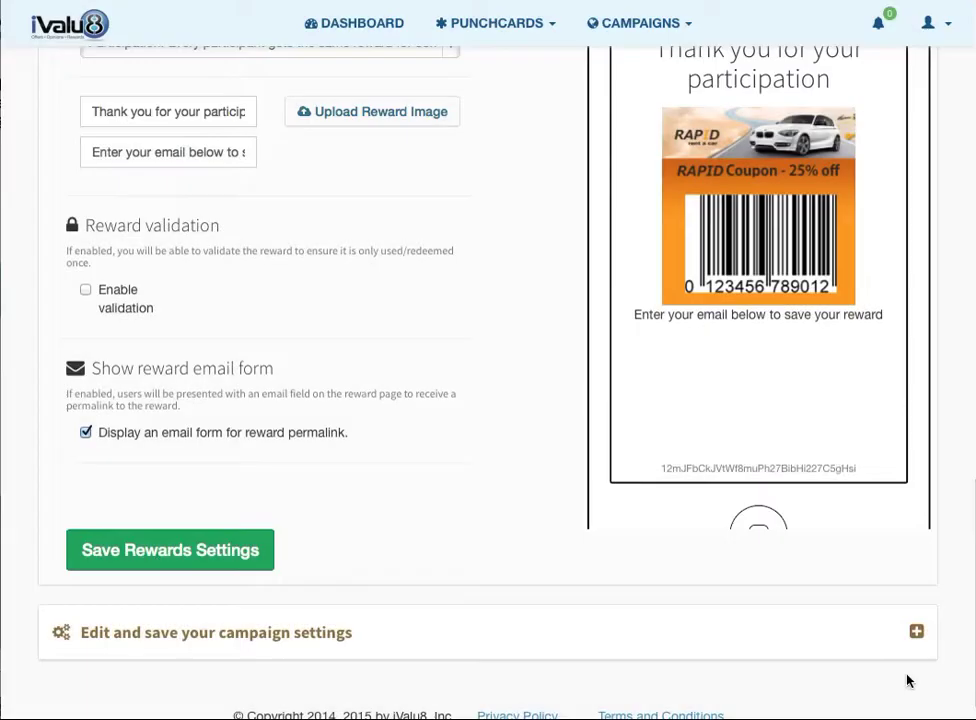
pyautogui.scroll(-1, 783, 646)
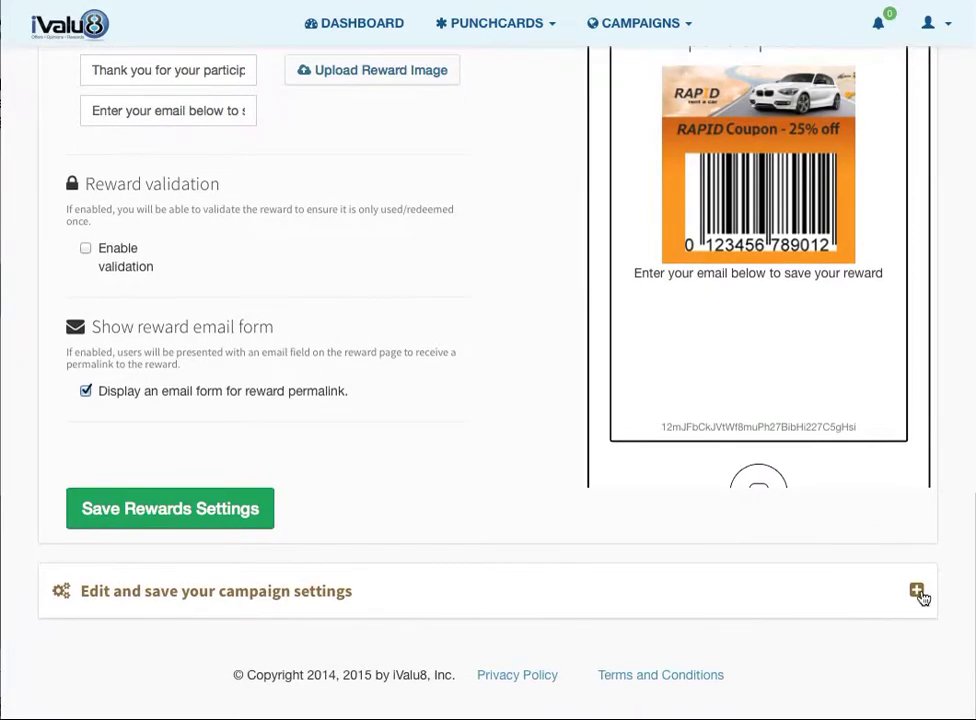
# - Title the campaign 'Rapid Rate and Reward Campaign' and describe it as rating the experience then receiving a coupon
pyautogui.click(917, 594)
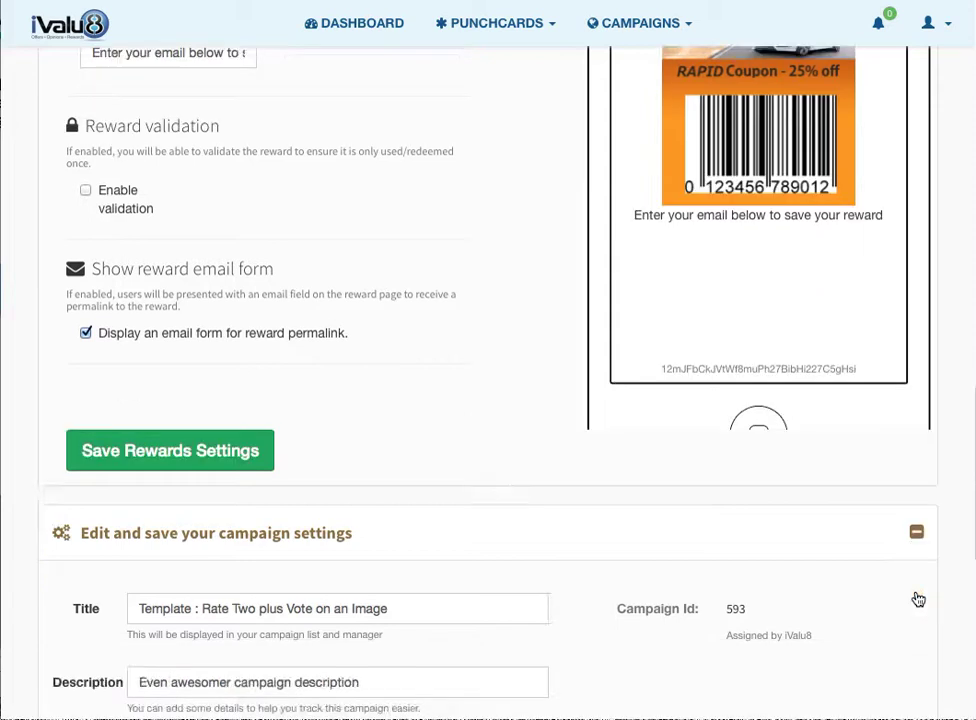
pyautogui.moveTo(414, 148); pyautogui.dragTo(131, 154)
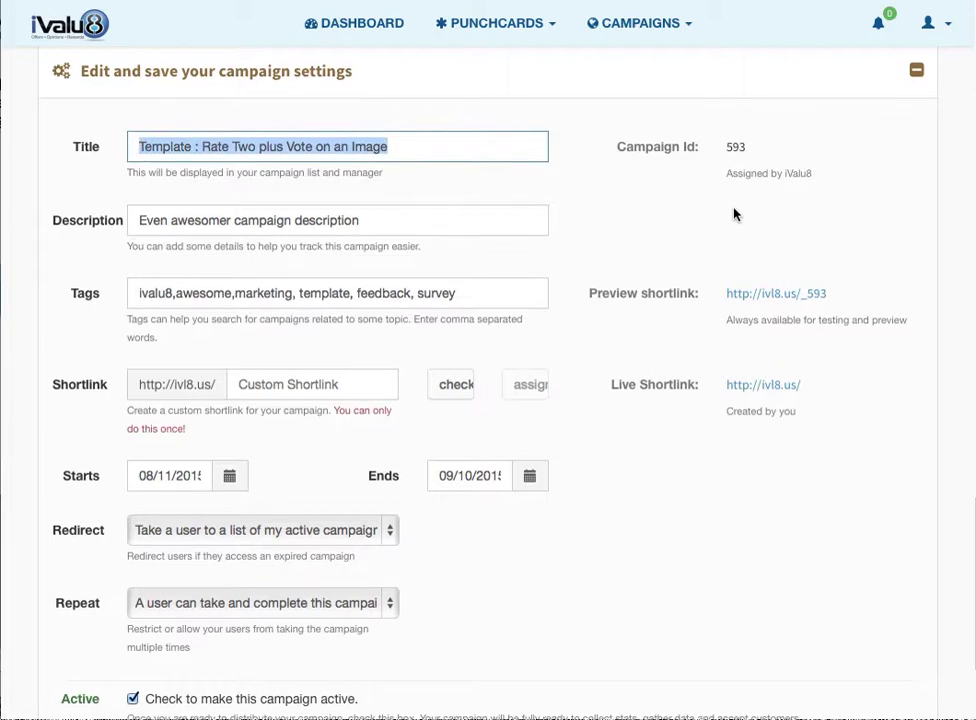
pyautogui.write('Rapid Rate and REwar')
pyautogui.press('BackSpace')
pyautogui.press('BackSpace')
pyautogui.press('BackSpace')
pyautogui.press('BackSpace')
pyautogui.write('eward Campaign')
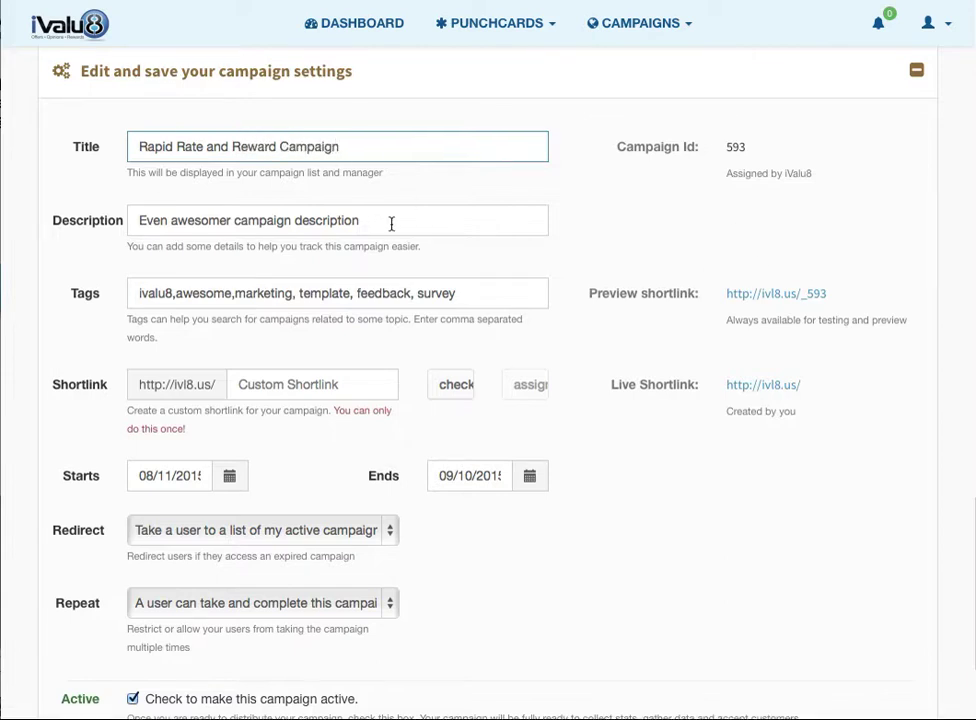
pyautogui.moveTo(392, 220); pyautogui.dragTo(15, 213)
pyautogui.write('Thi')
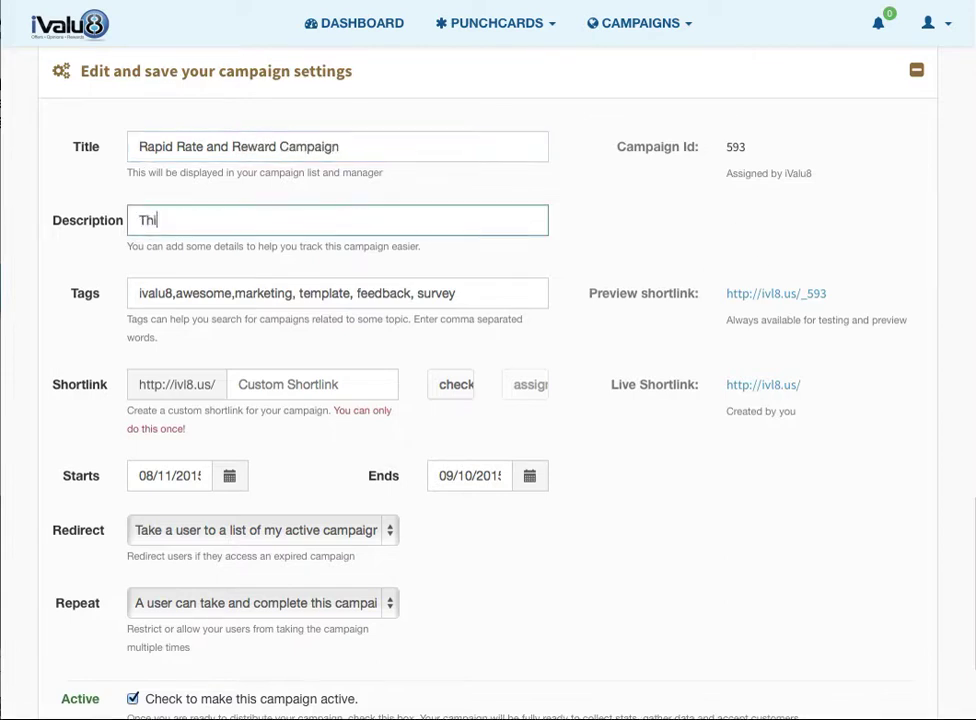
pyautogui.write('s is a campaign where yo')
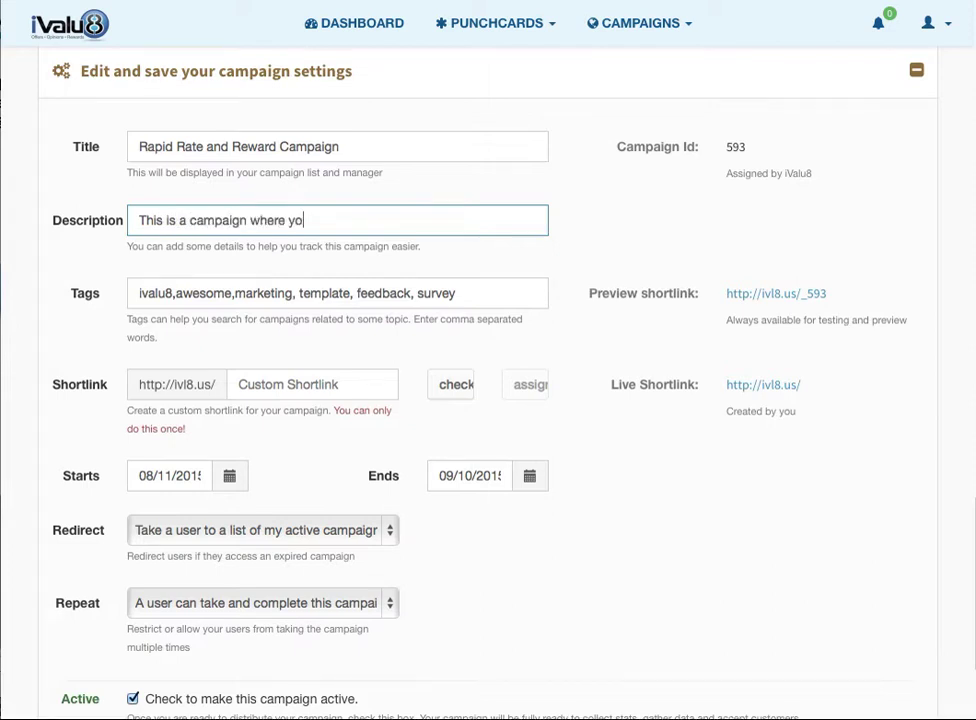
pyautogui.write('u rate the exp')
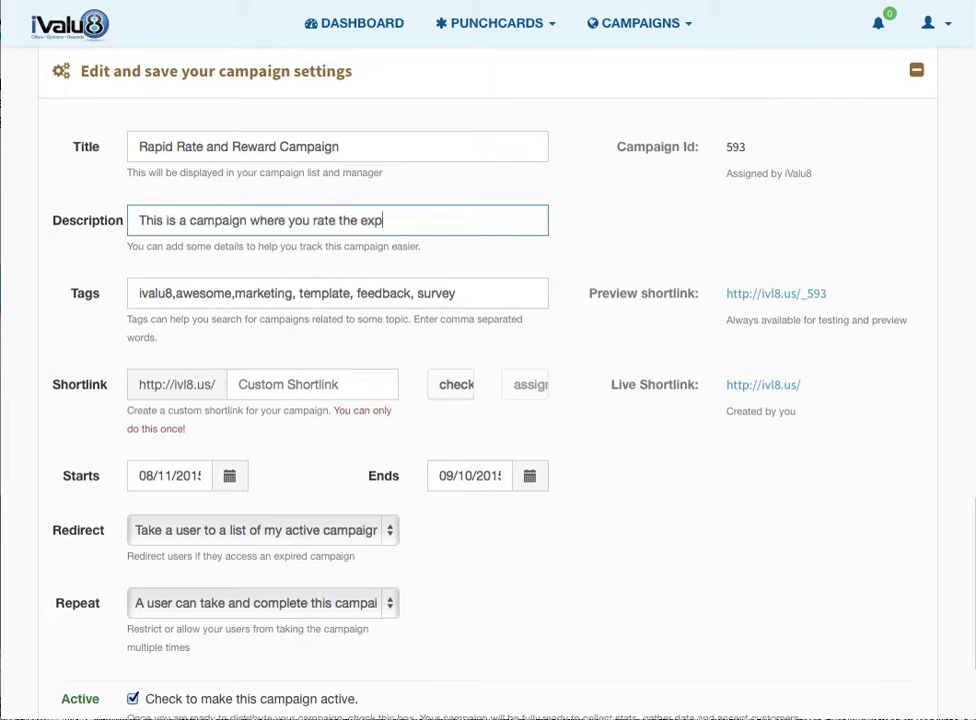
pyautogui.write('erience an')
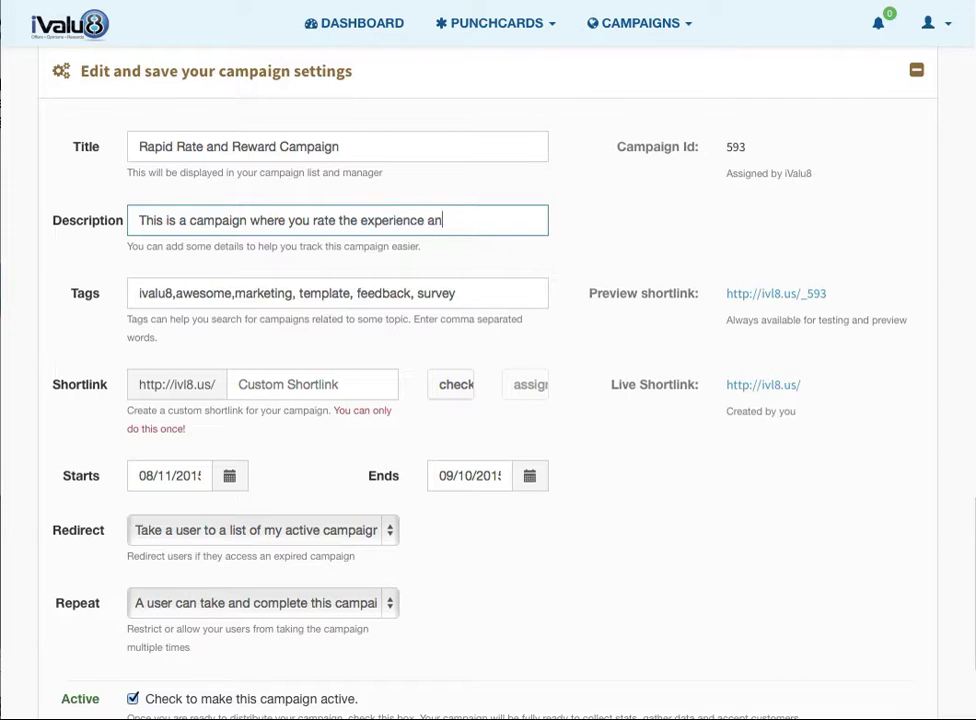
pyautogui.write('d then receive a coupon')
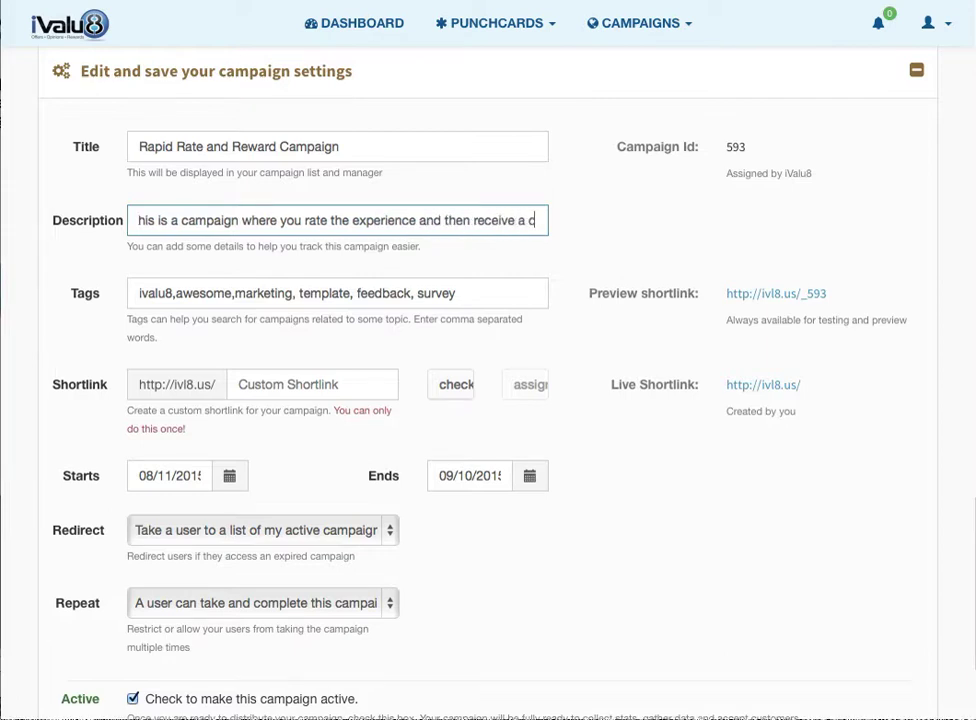
# - Swap the 'template' tag for 'rate and reward' in the campaign tags
pyautogui.doubleClick(325, 293)
pyautogui.press('BackSpace')
pyautogui.press('Delete')
pyautogui.press('Delete')
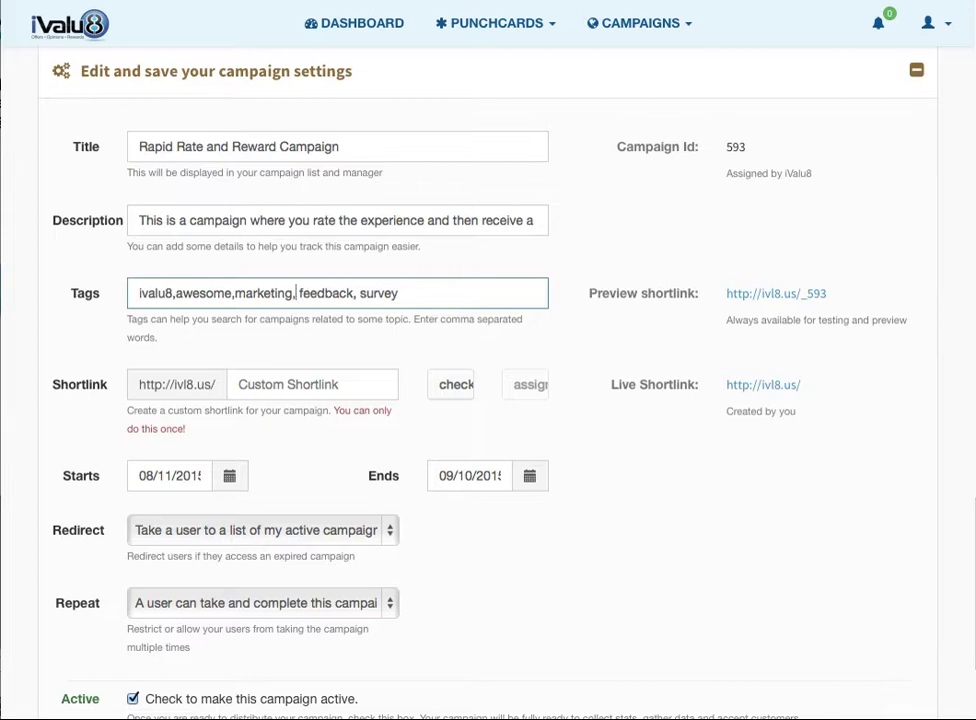
pyautogui.click(399, 291)
pyautogui.write(', rate')
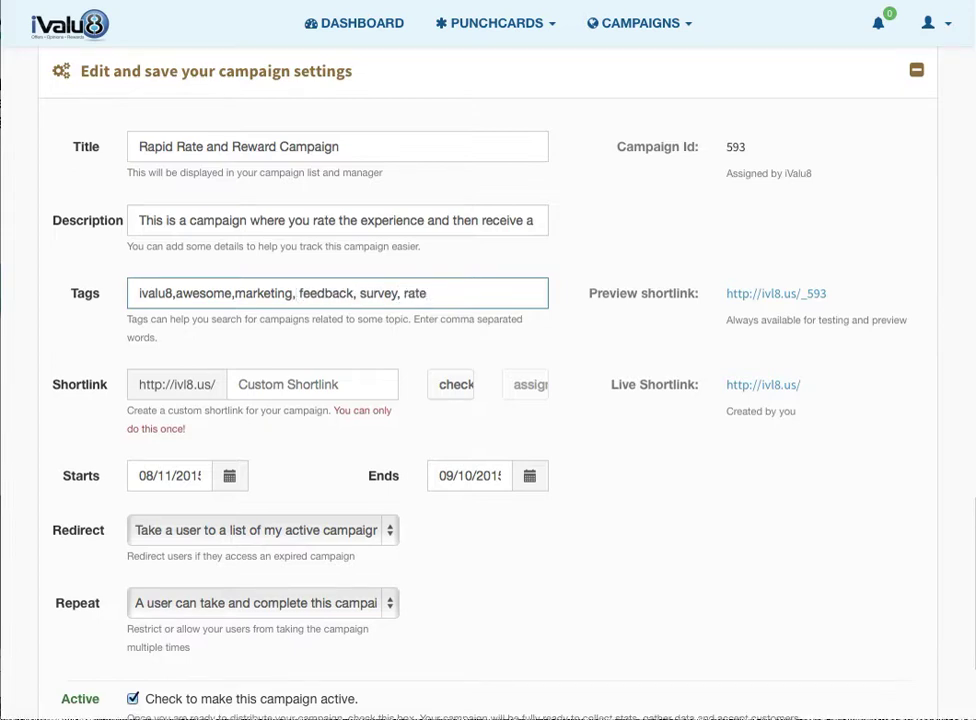
pyautogui.write(' and reward')
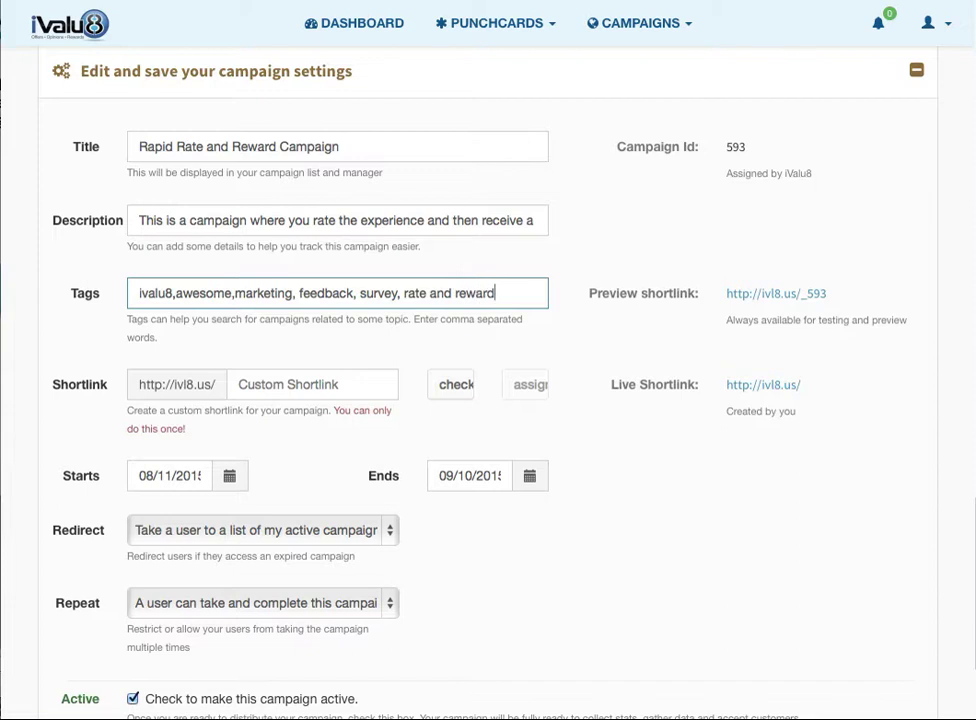
pyautogui.click(272, 384)
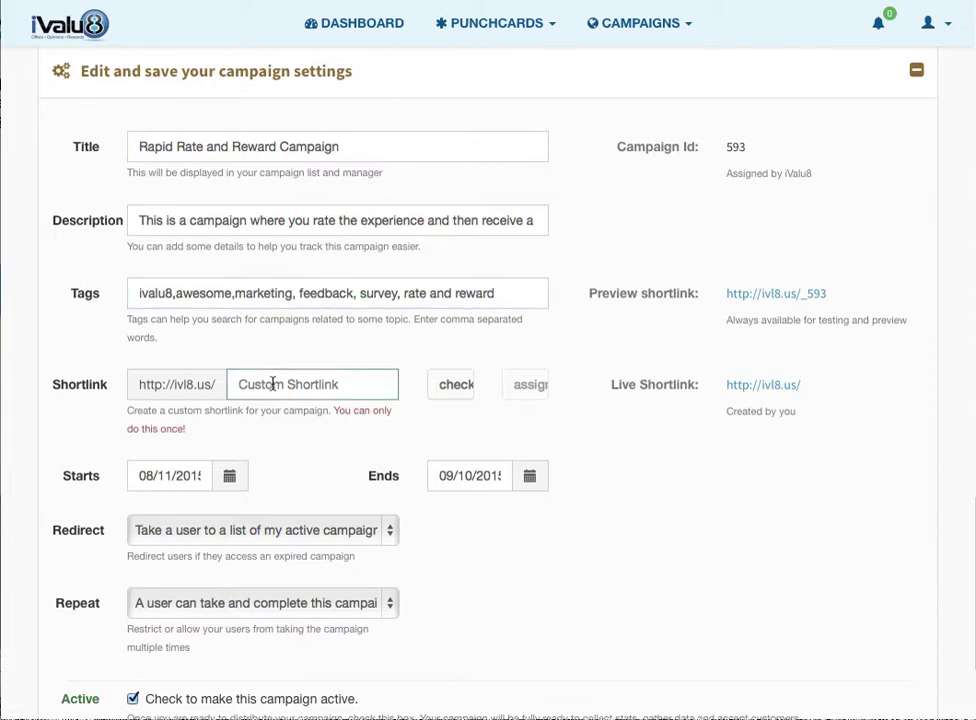
# - Check and assign the custom shortlink rapid123, making the live link ivl8.us/rapid123
pyautogui.write('rapid123')
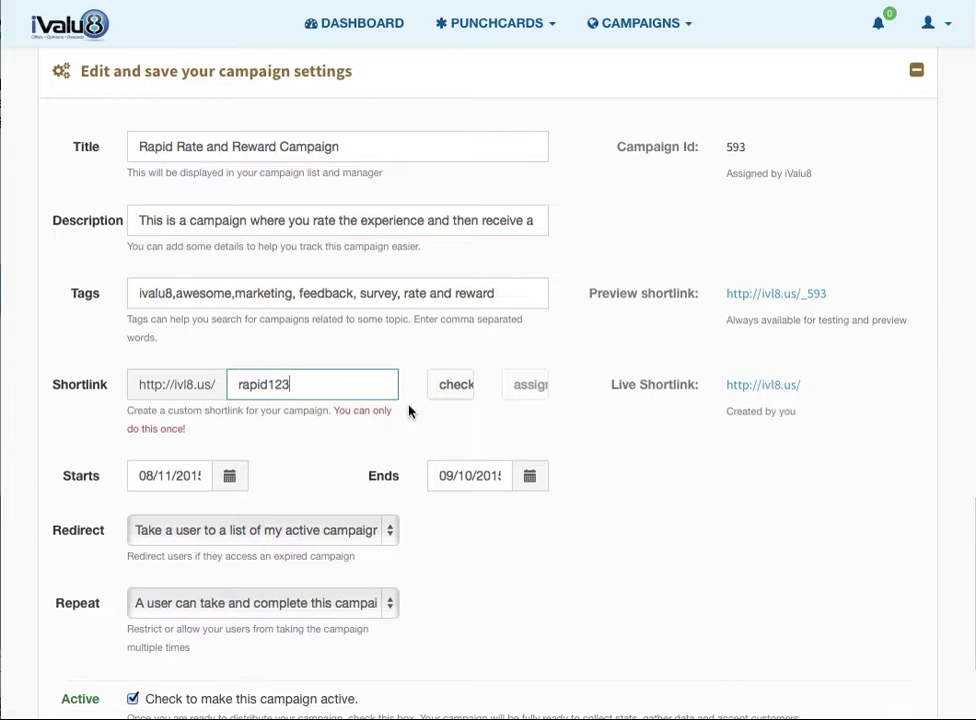
pyautogui.click(464, 398)
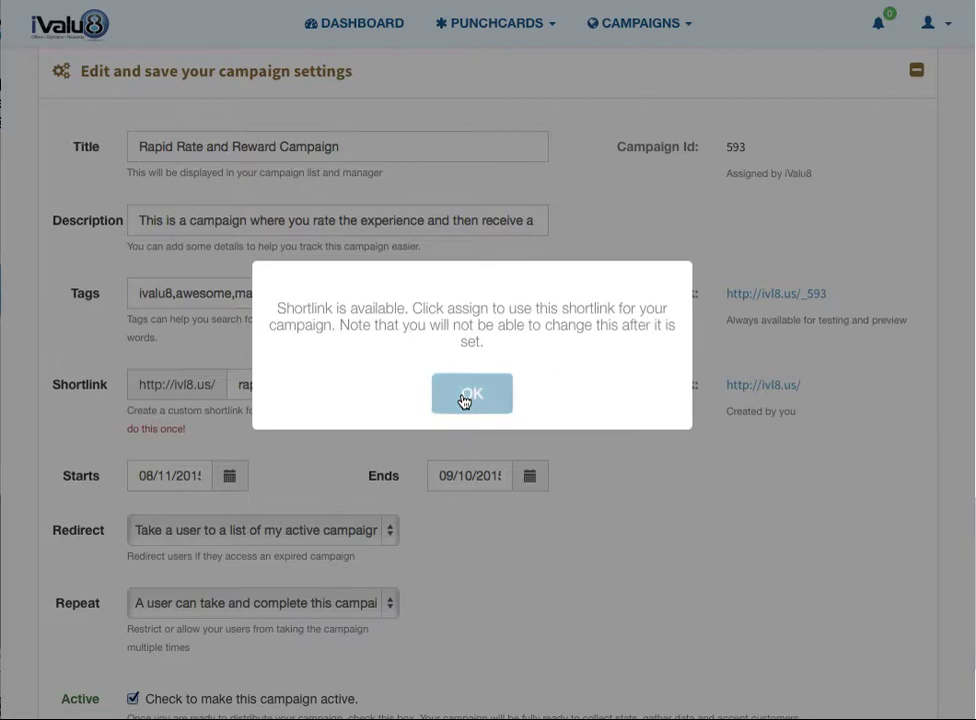
pyautogui.click(464, 398)
pyautogui.click(538, 384)
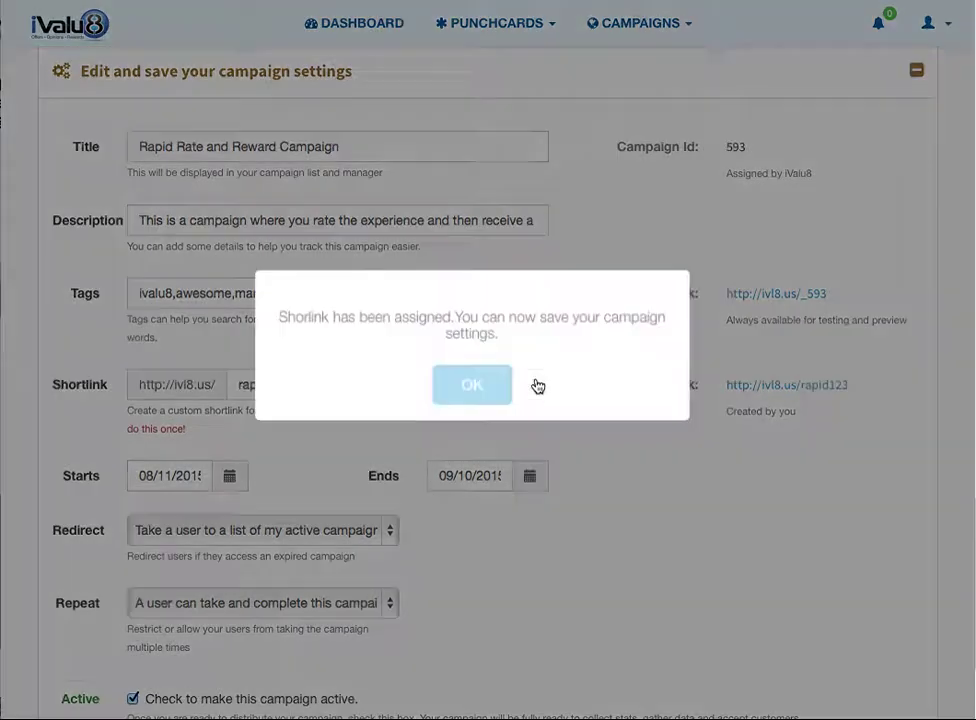
pyautogui.click(480, 389)
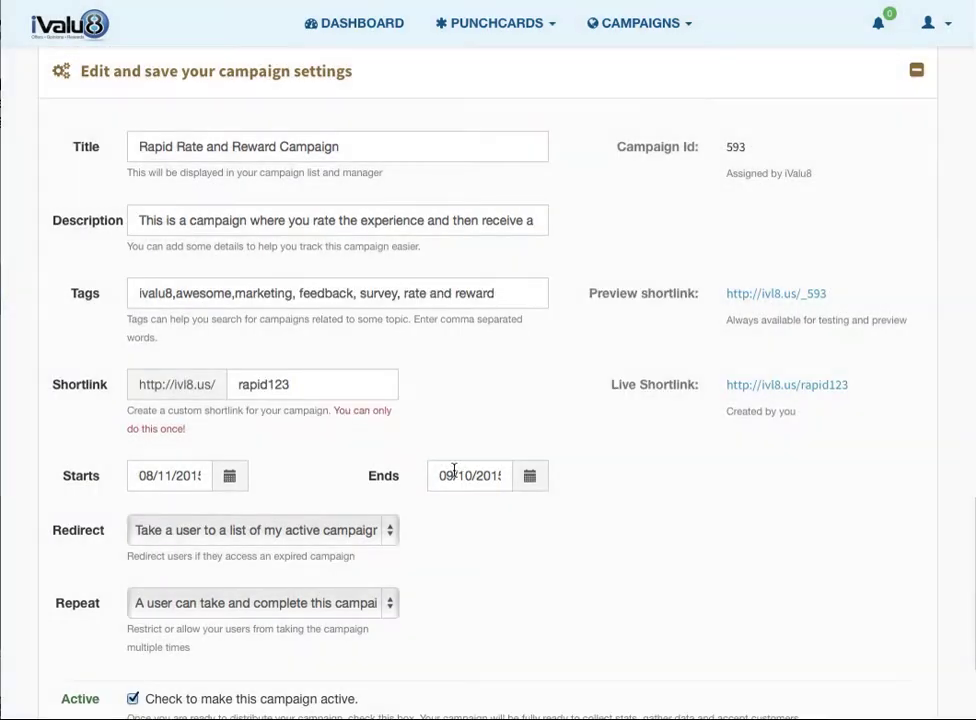
# - Set the campaign end date to 12/31/2015
pyautogui.click(530, 477)
pyautogui.click(635, 210)
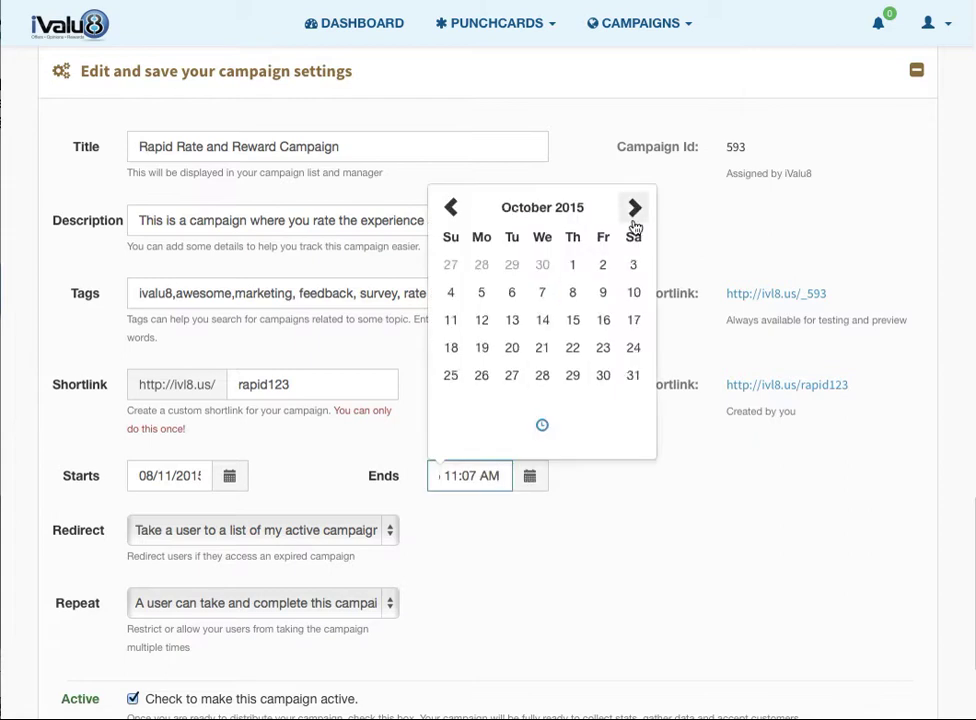
pyautogui.click(634, 209)
pyautogui.click(634, 208)
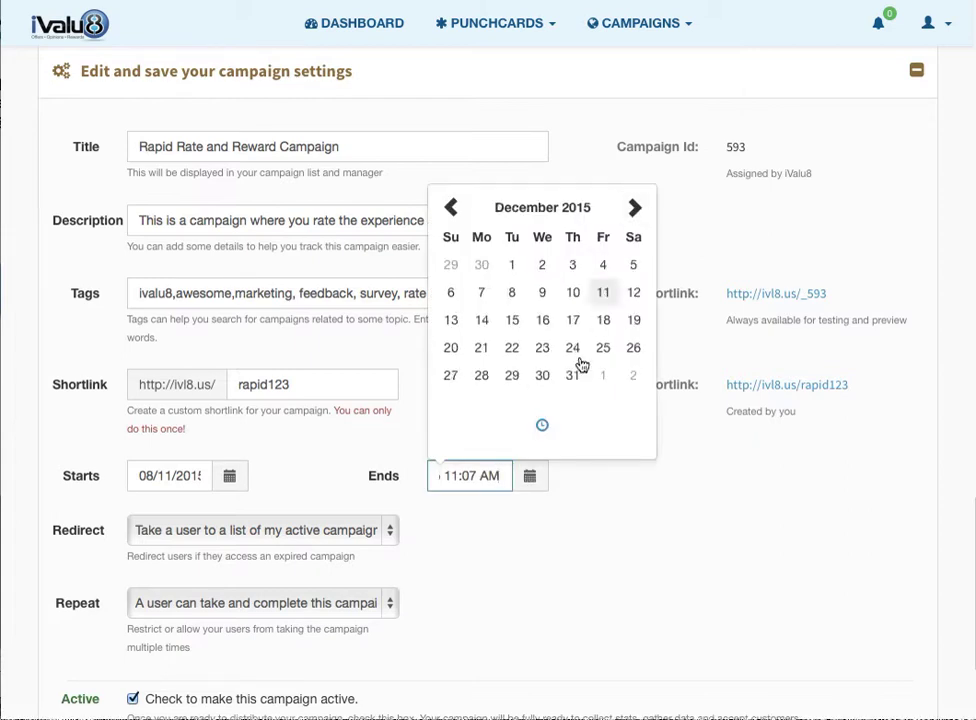
pyautogui.click(572, 384)
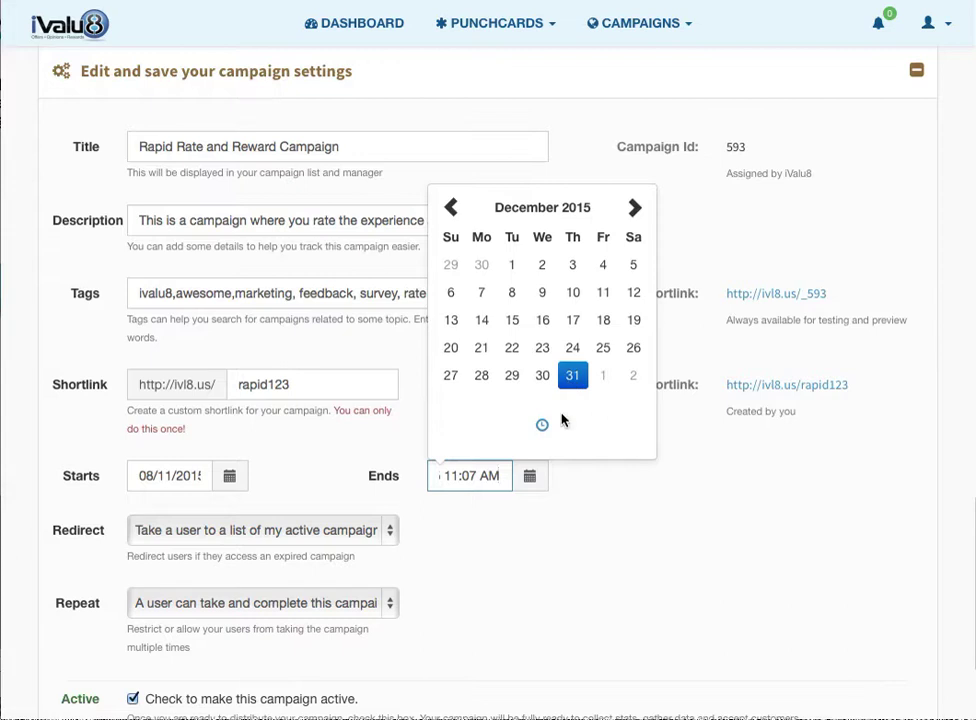
pyautogui.click(538, 546)
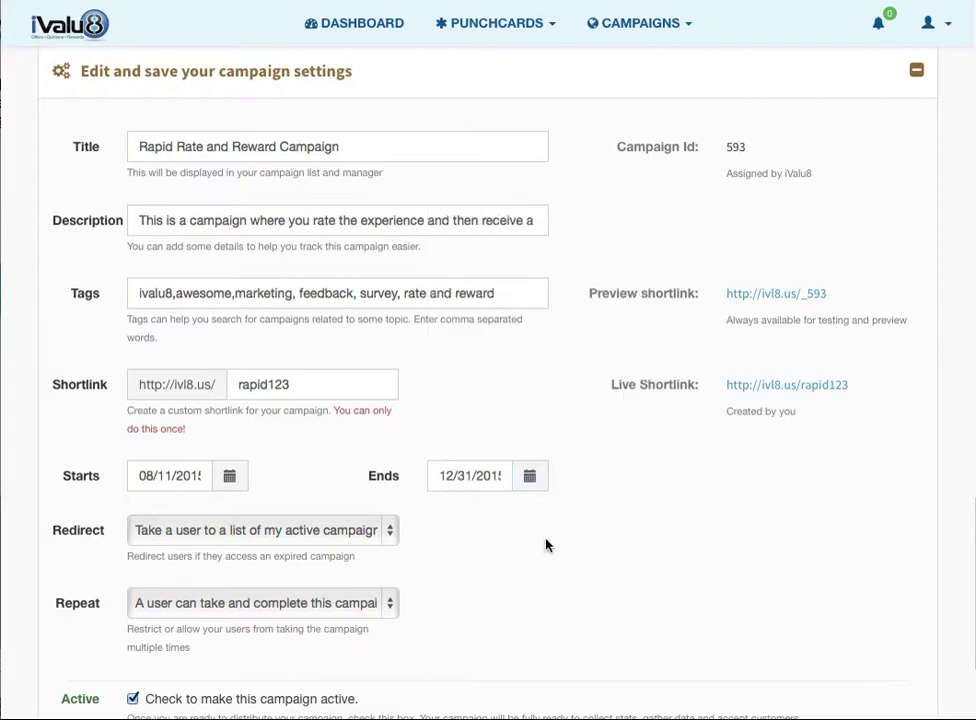
# - Save the campaign settings and acknowledge the success confirmation
pyautogui.scroll(-5, 546, 545)
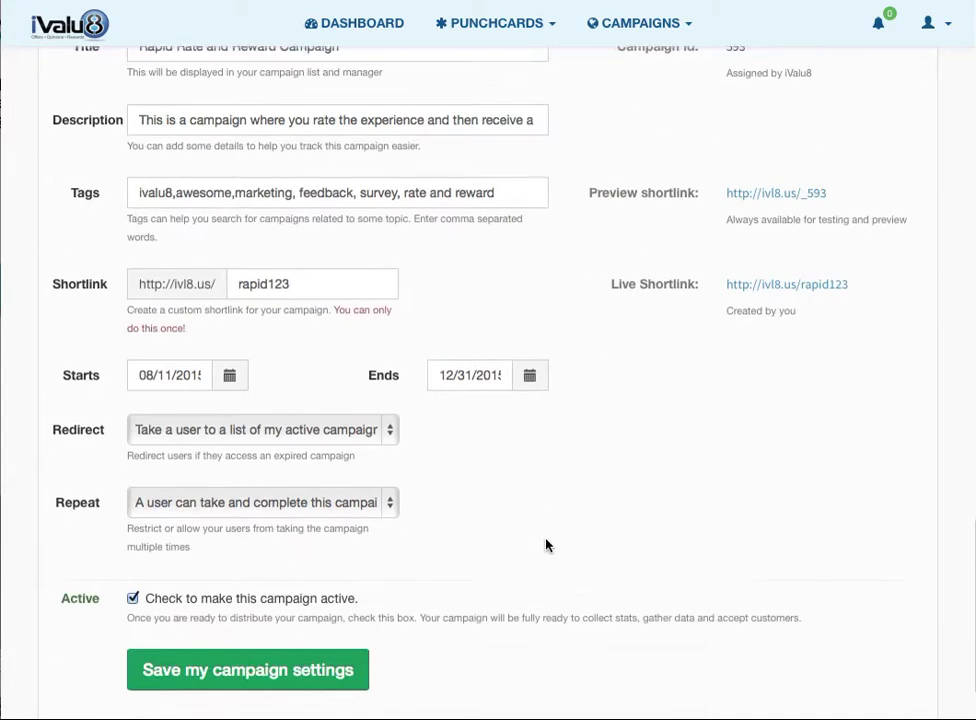
pyautogui.click(294, 564)
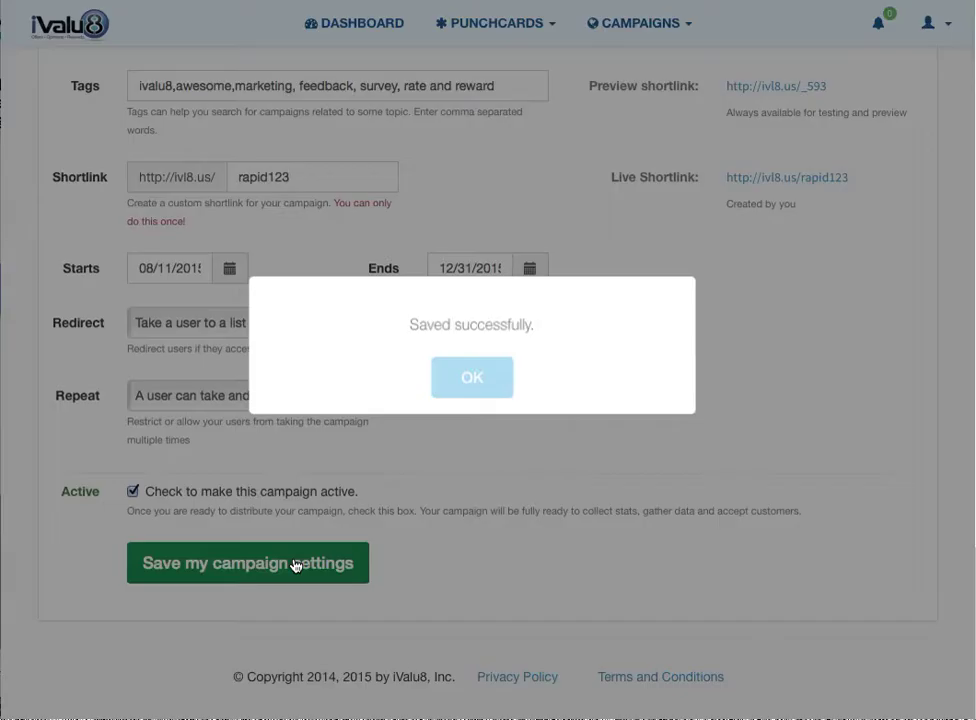
pyautogui.click(500, 378)
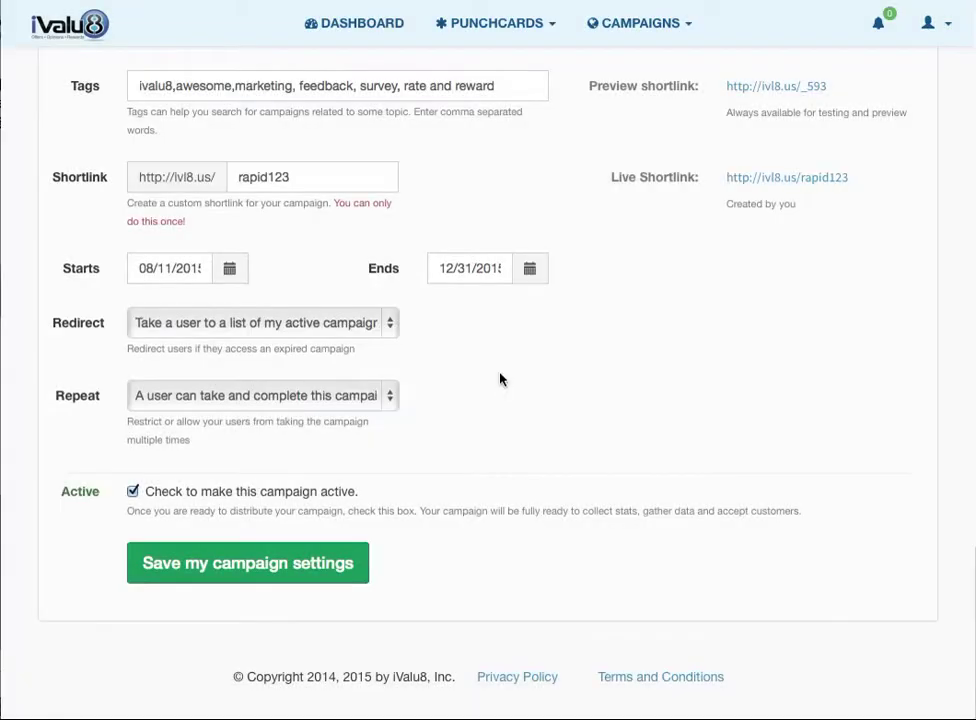